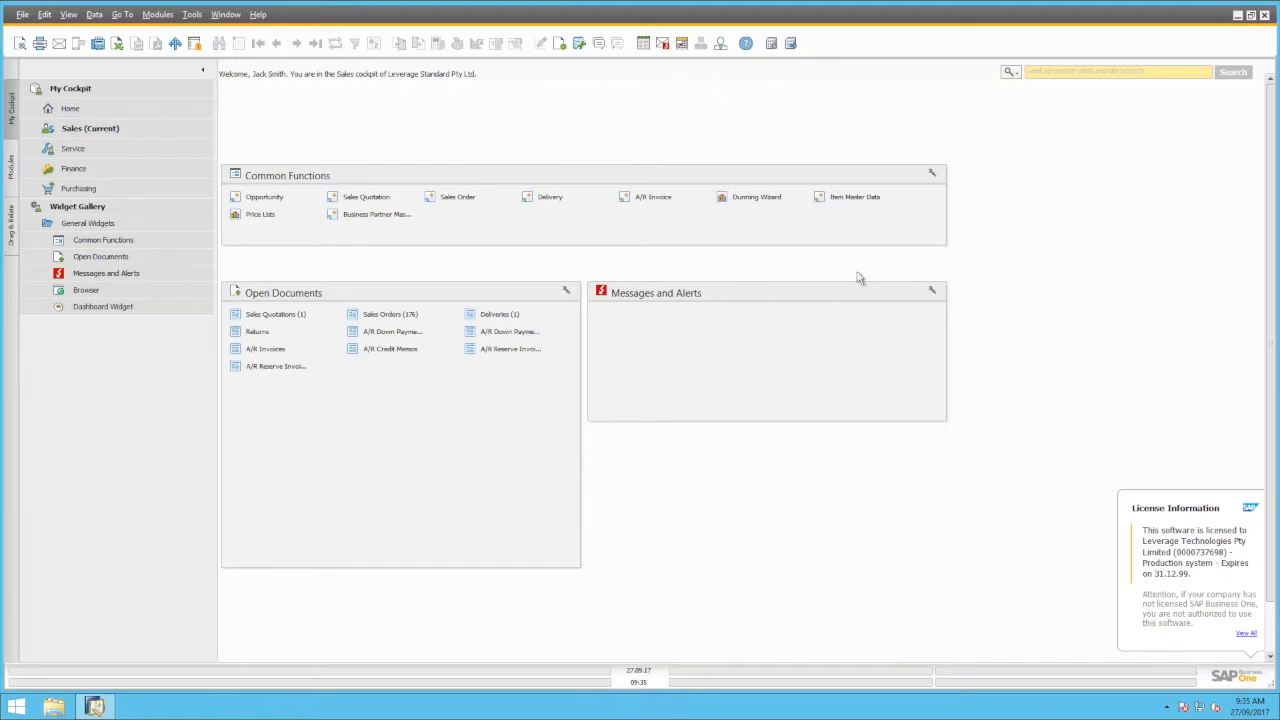
Open a blank Sales Order from Modules > Sales - A/R, cancel it, and collapse Sales - A/R
click(13, 168)
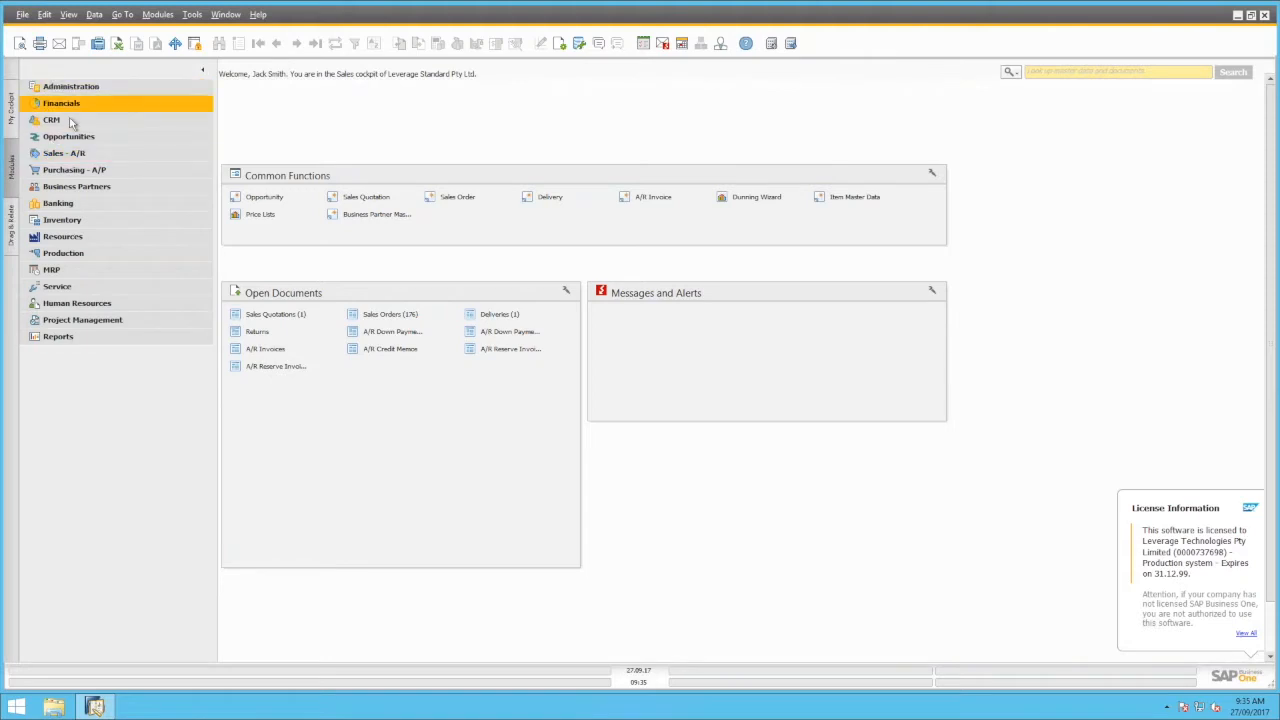
click(80, 155)
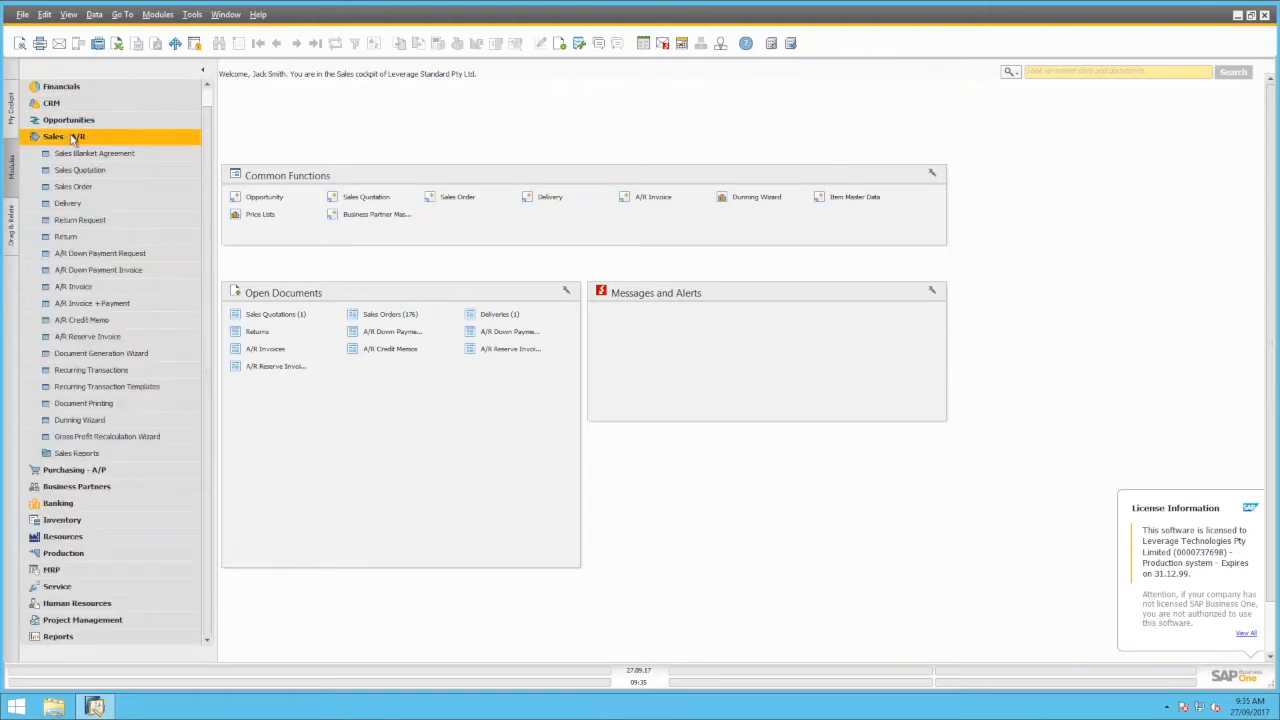
click(104, 193)
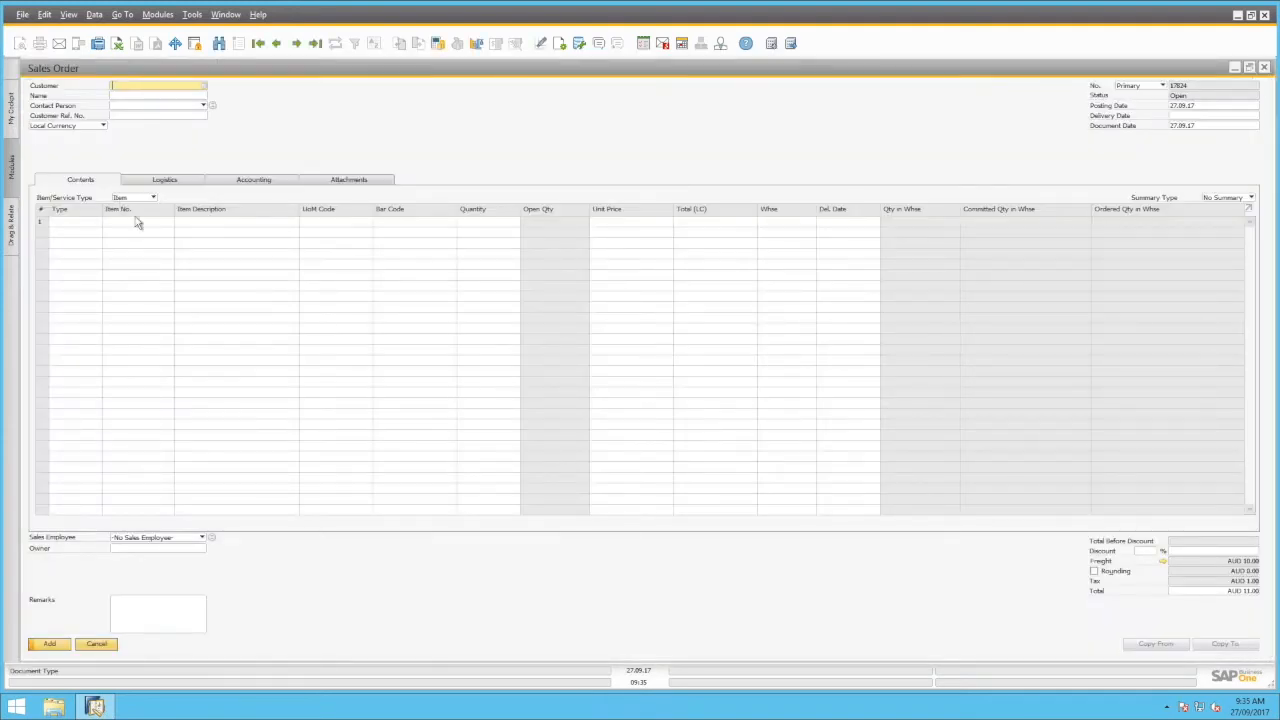
click(99, 644)
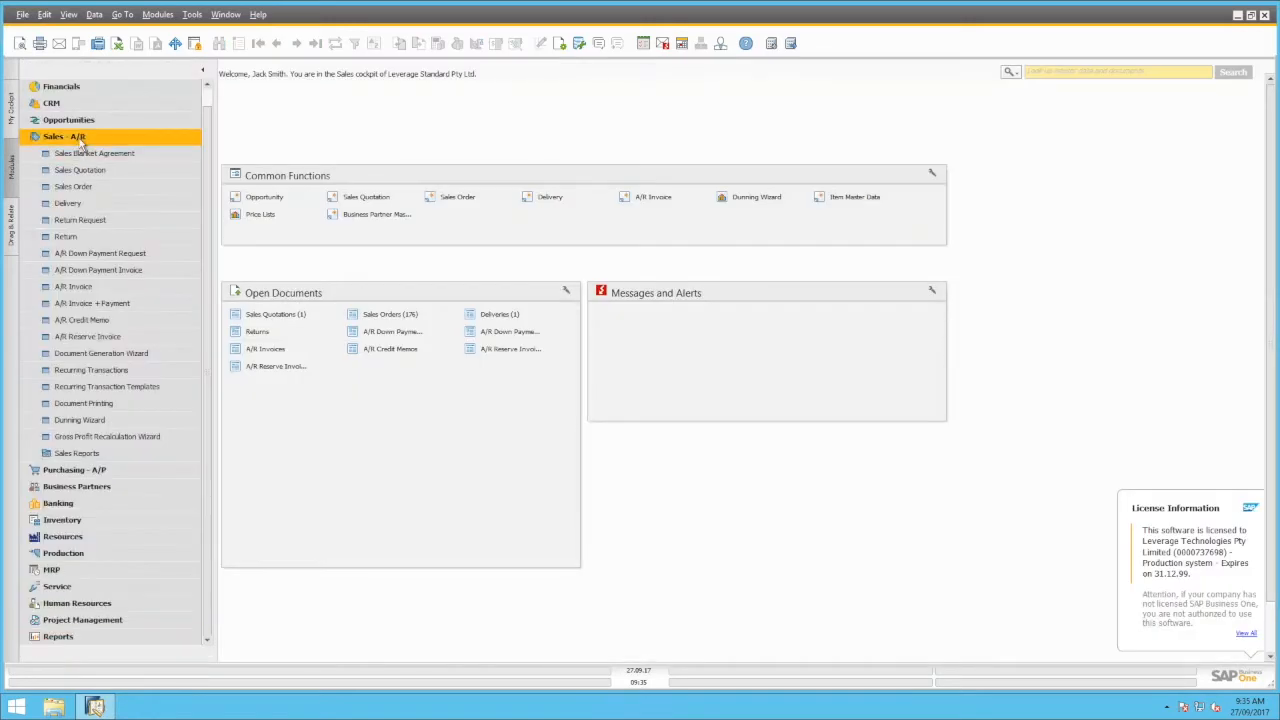
click(79, 139)
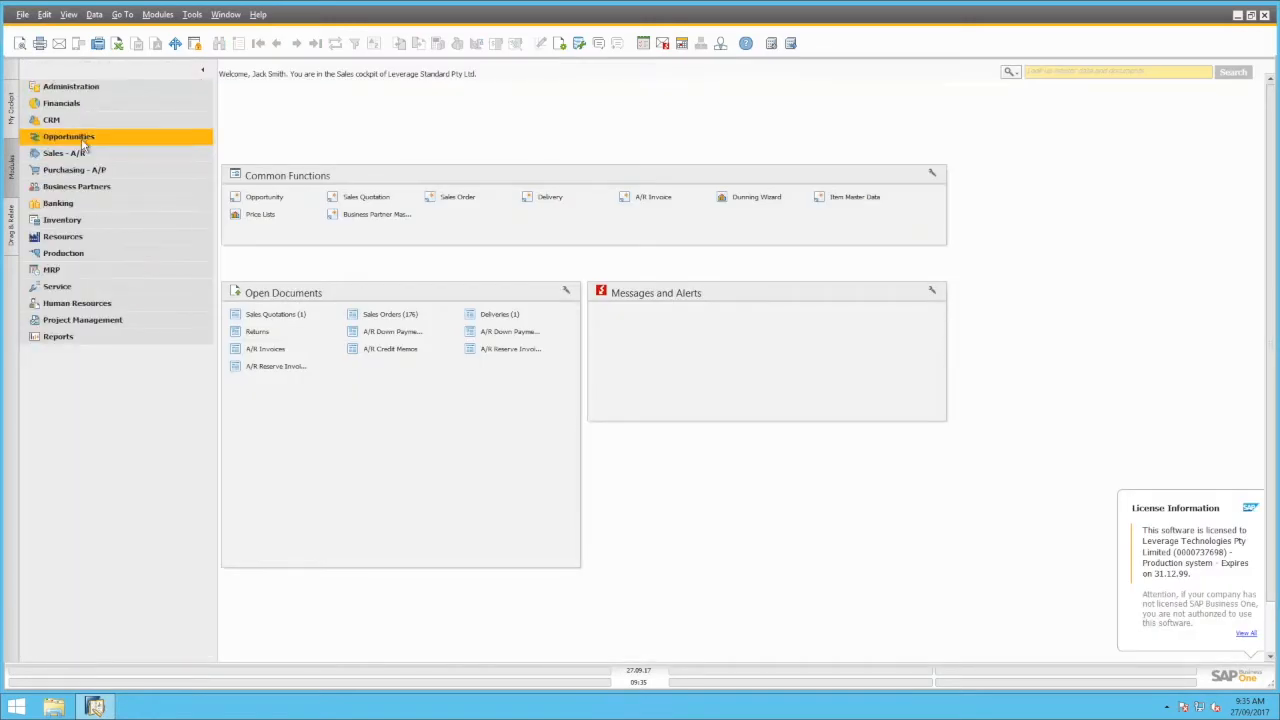
click(155, 18)
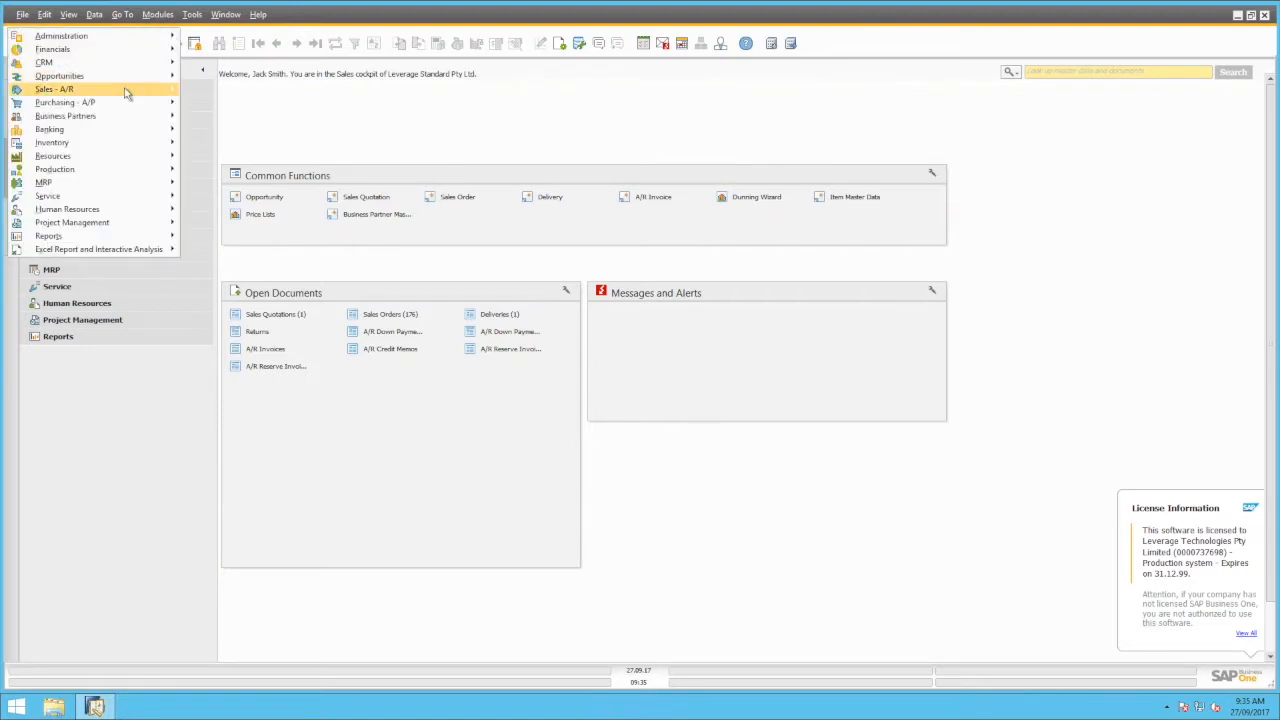
mouse_move(132, 90)
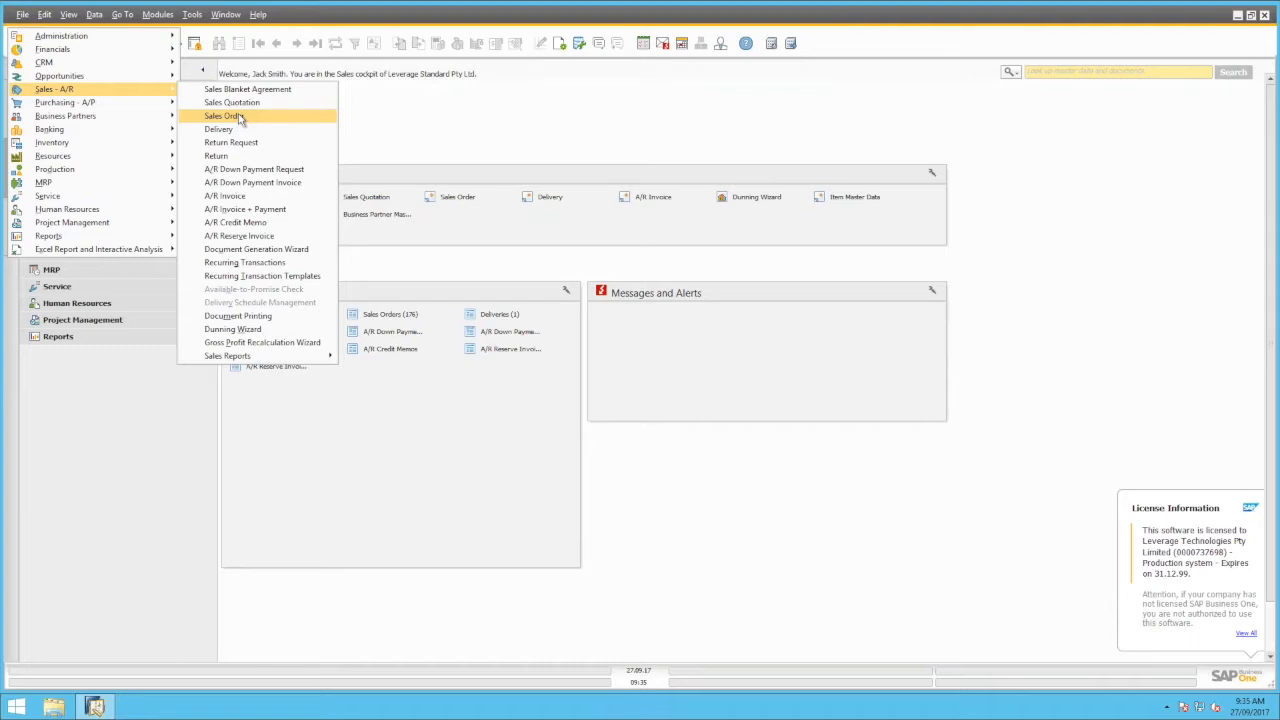
click(489, 136)
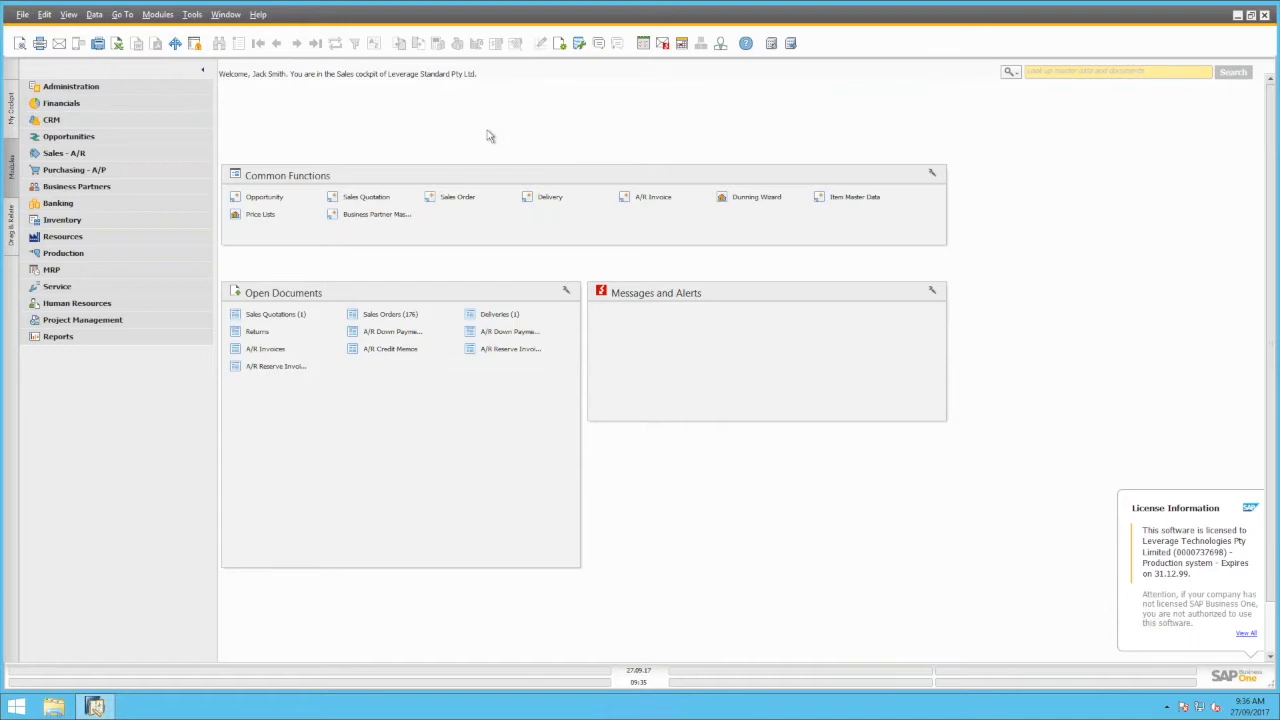
Switch to the Home cockpit and place a Common Functions widget from the Widget Gallery on it
click(12, 110)
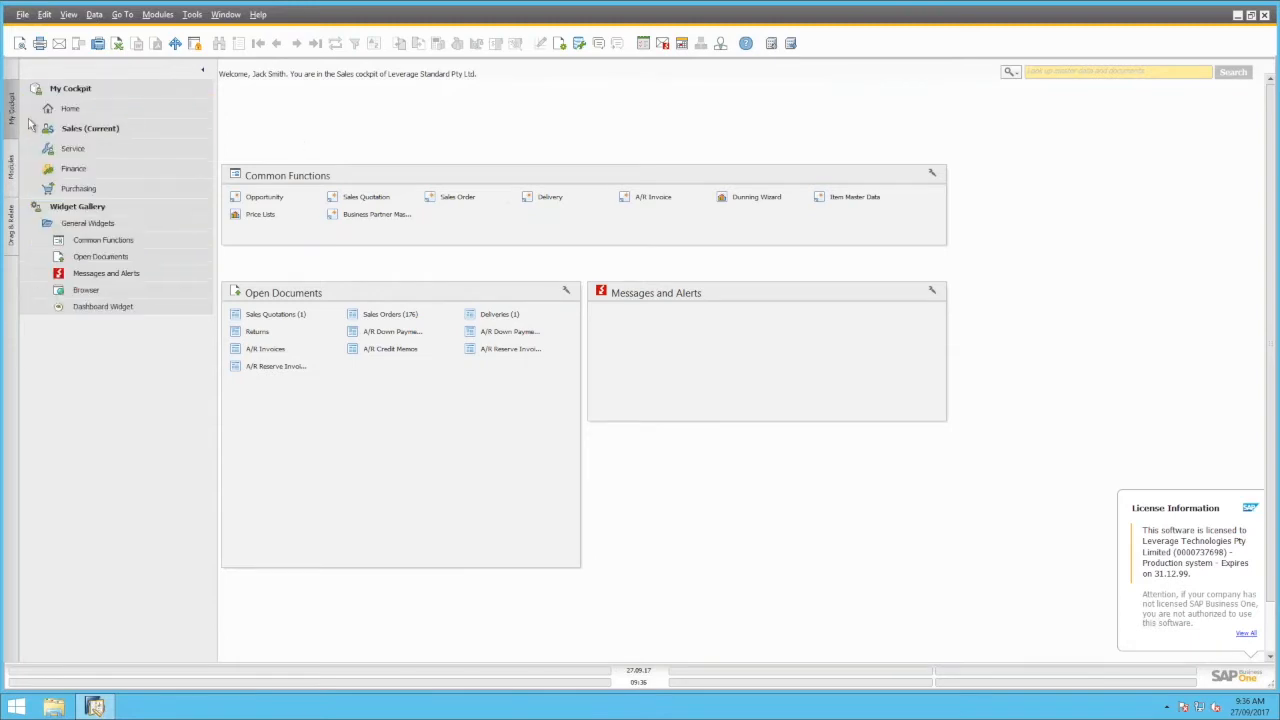
click(100, 109)
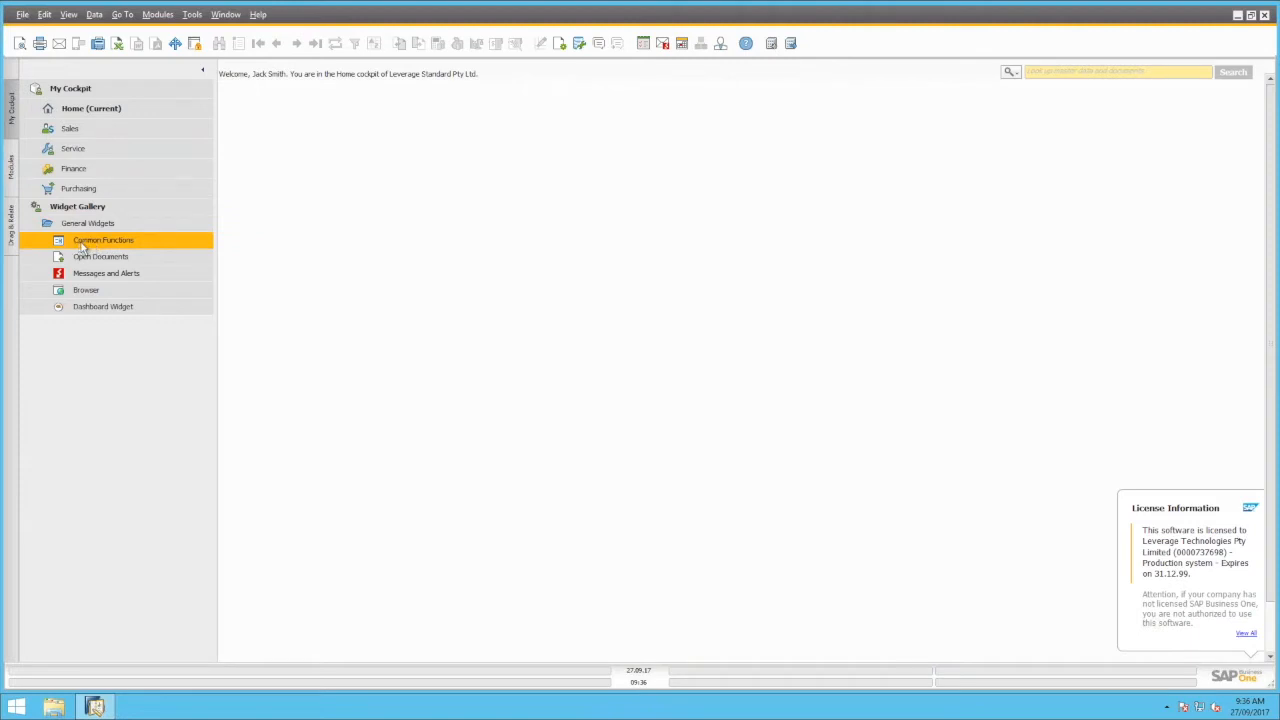
drag(83, 248, 466, 260)
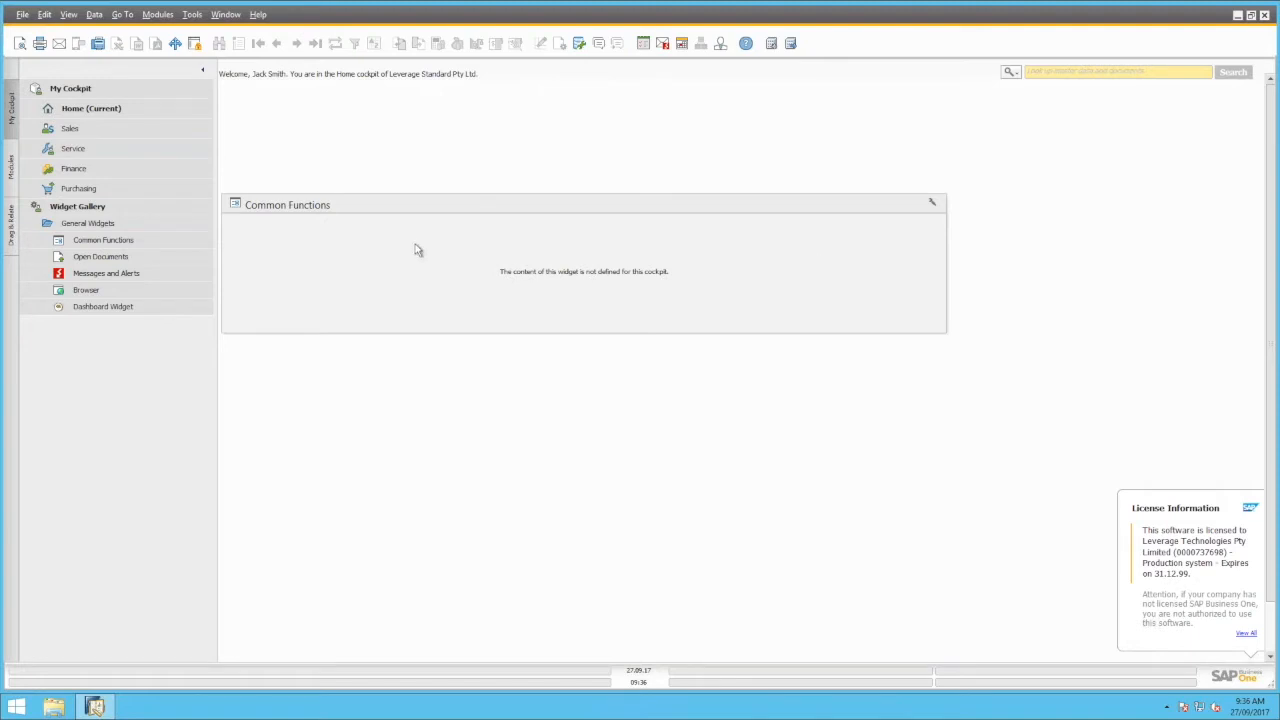
Add Sales Order from Sales - A/R to Common Functions, then test the shortcut and cancel the form
click(13, 172)
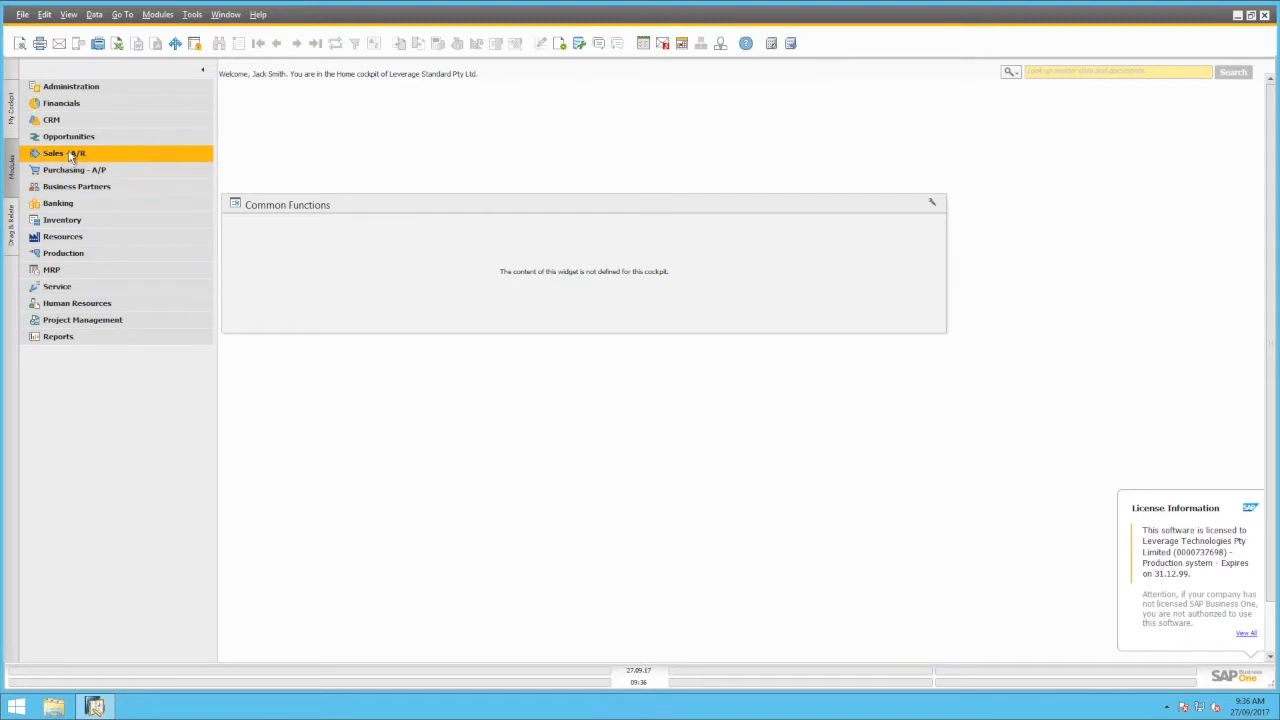
click(74, 150)
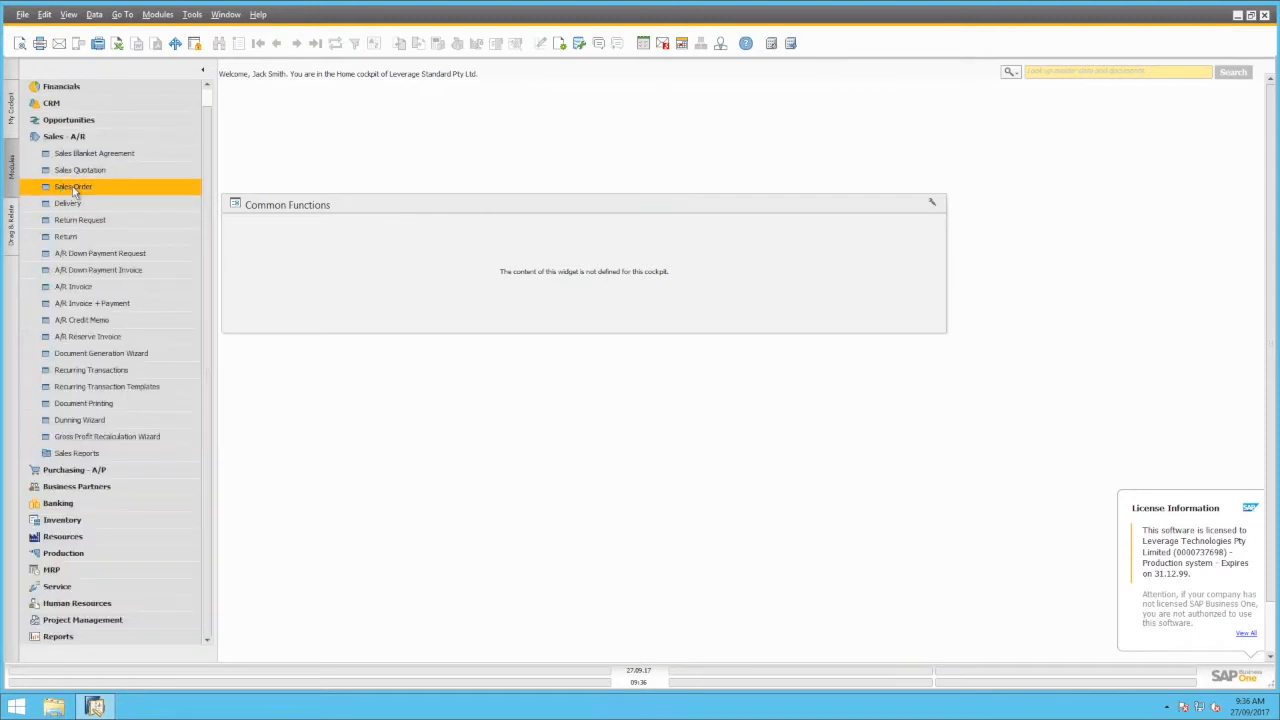
drag(72, 186, 314, 246)
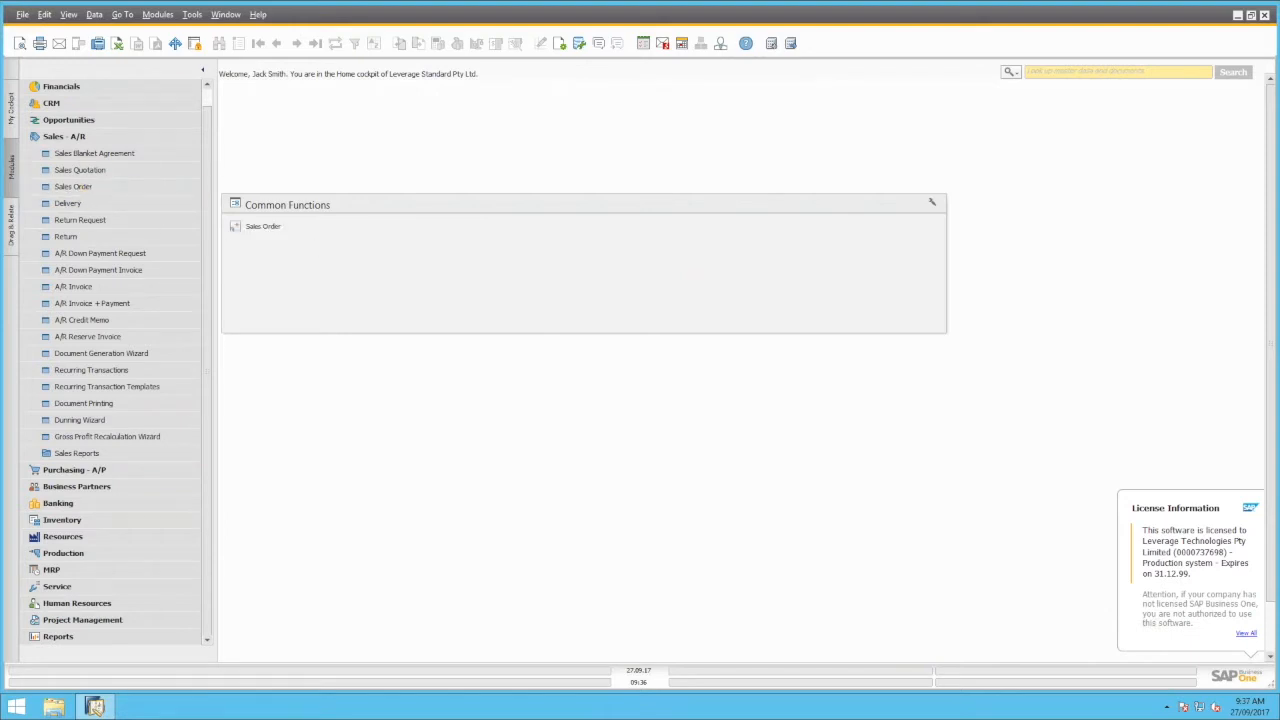
click(263, 227)
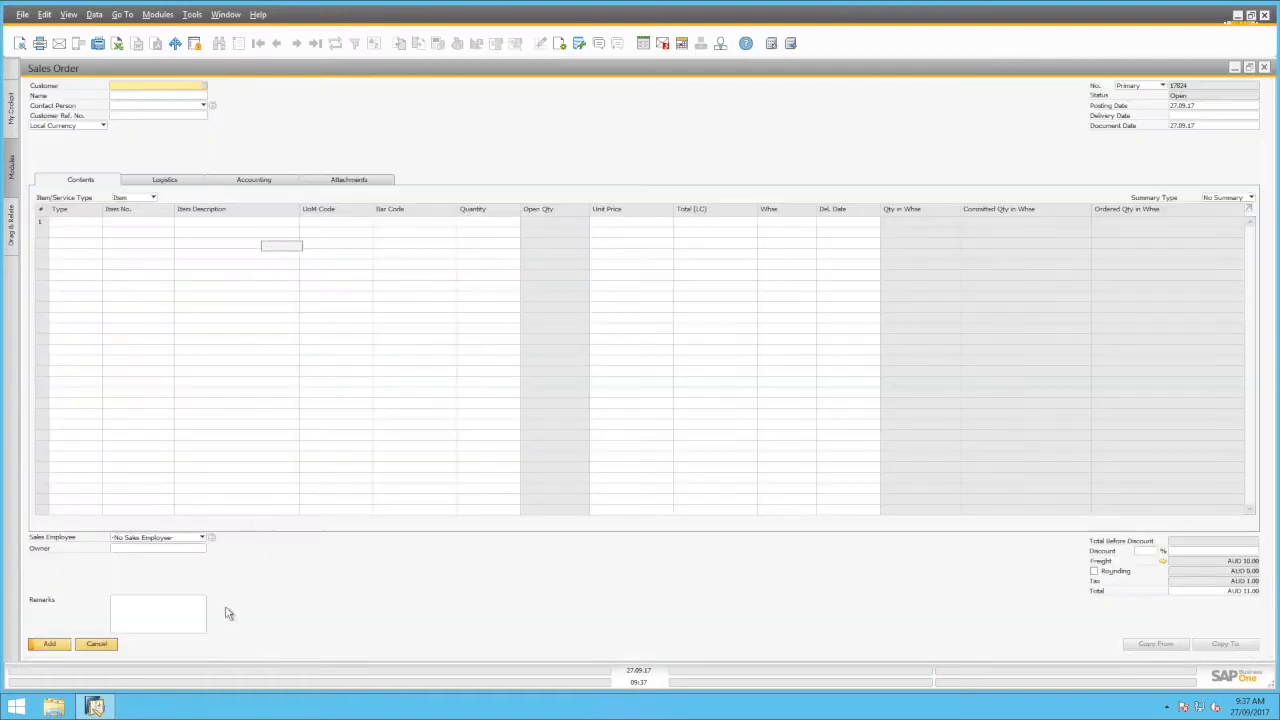
click(101, 646)
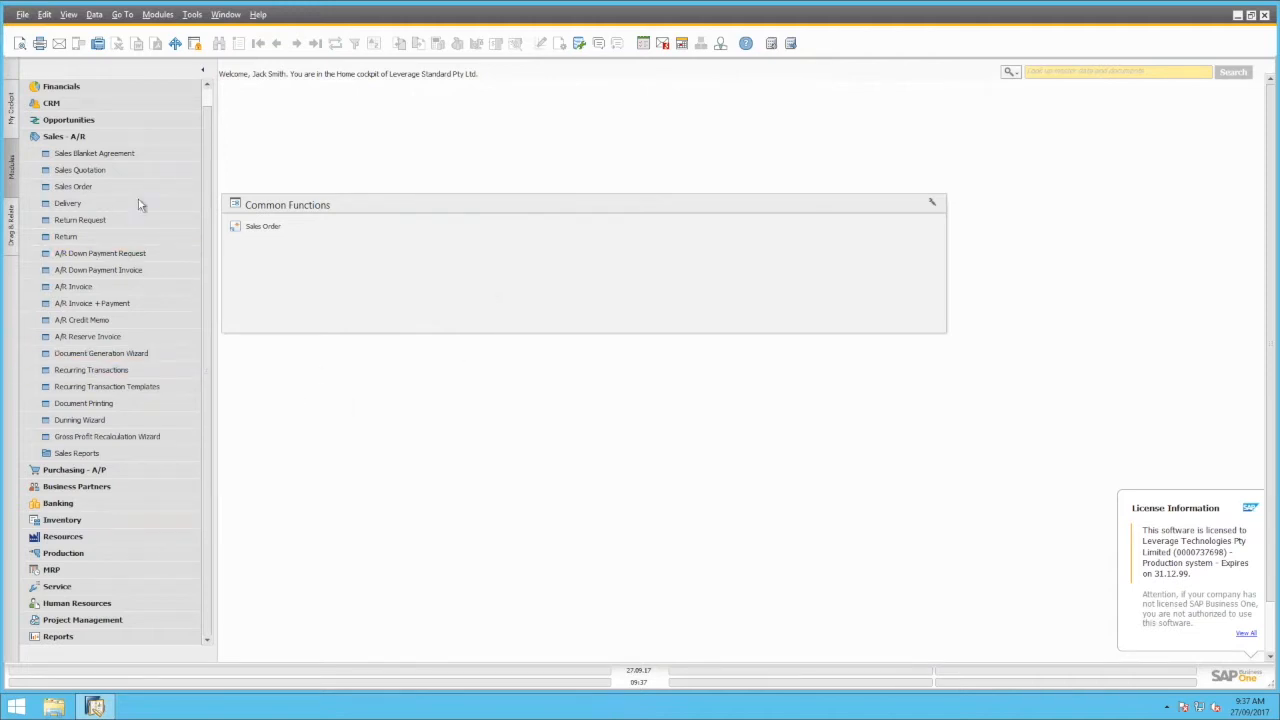
Set quick search to Search Menus, find 'sales order', and open then cancel the Sales Order form
click(67, 141)
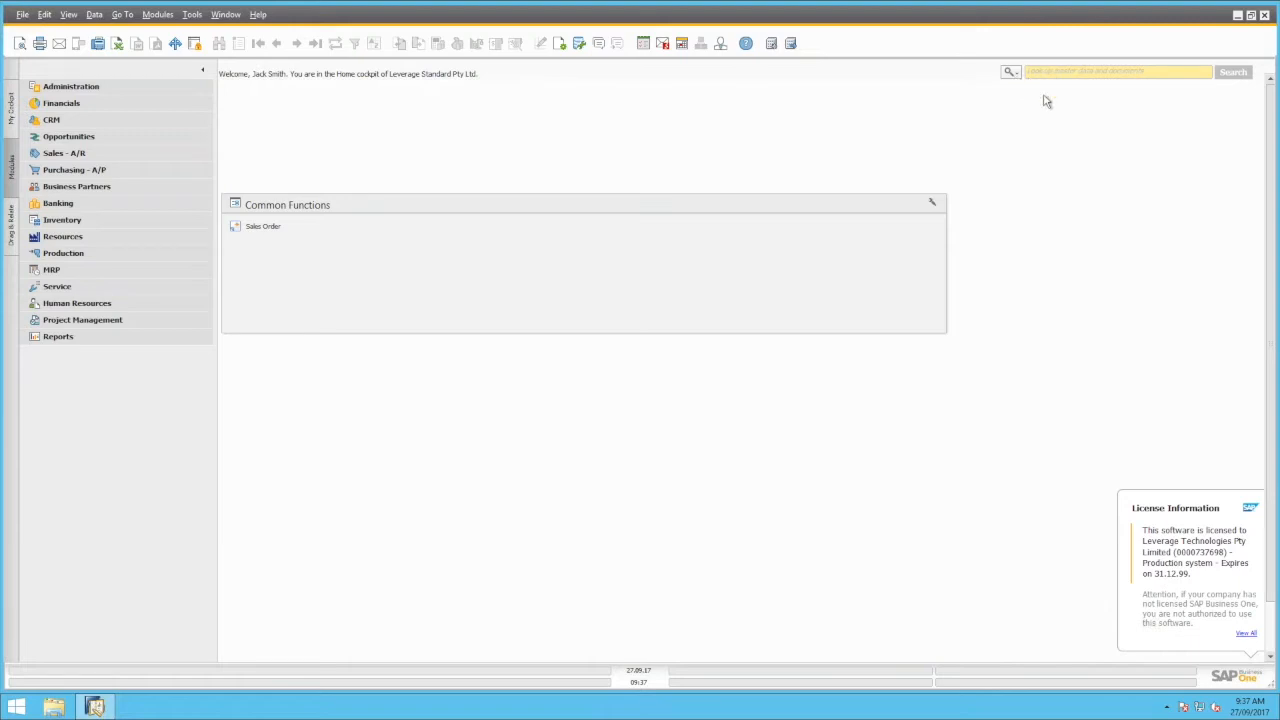
click(1076, 76)
click(1013, 73)
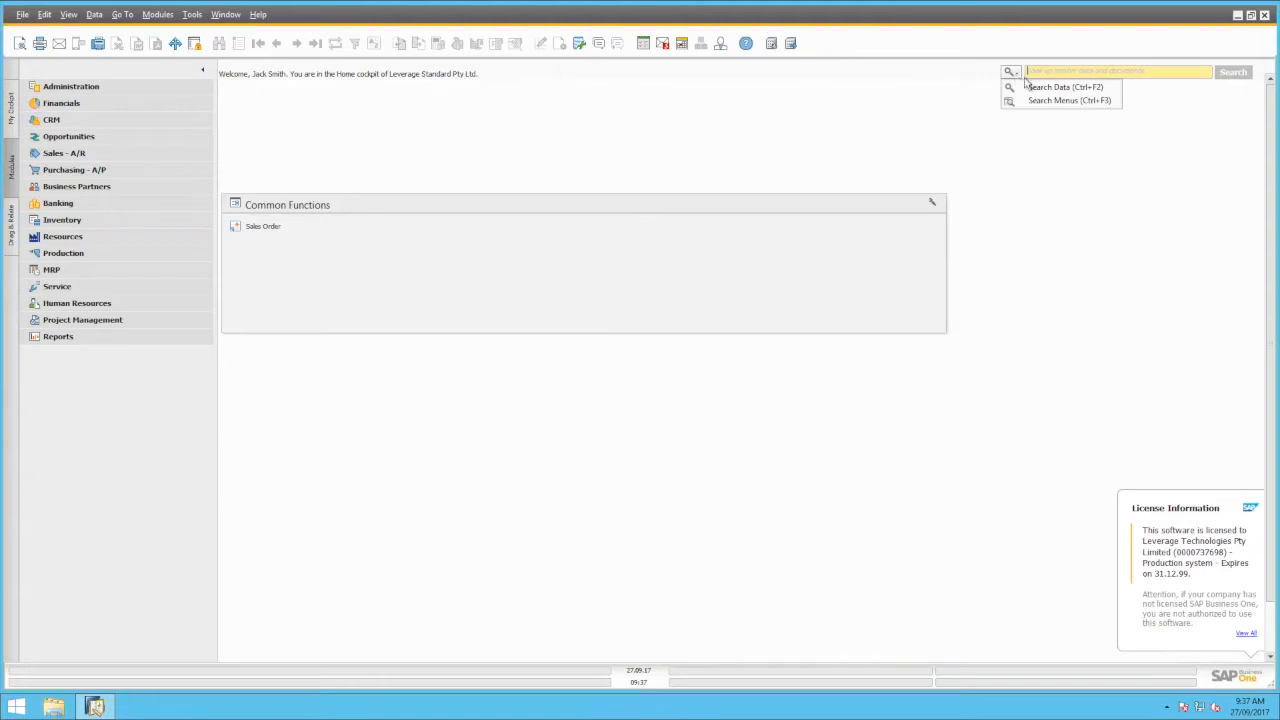
click(1050, 106)
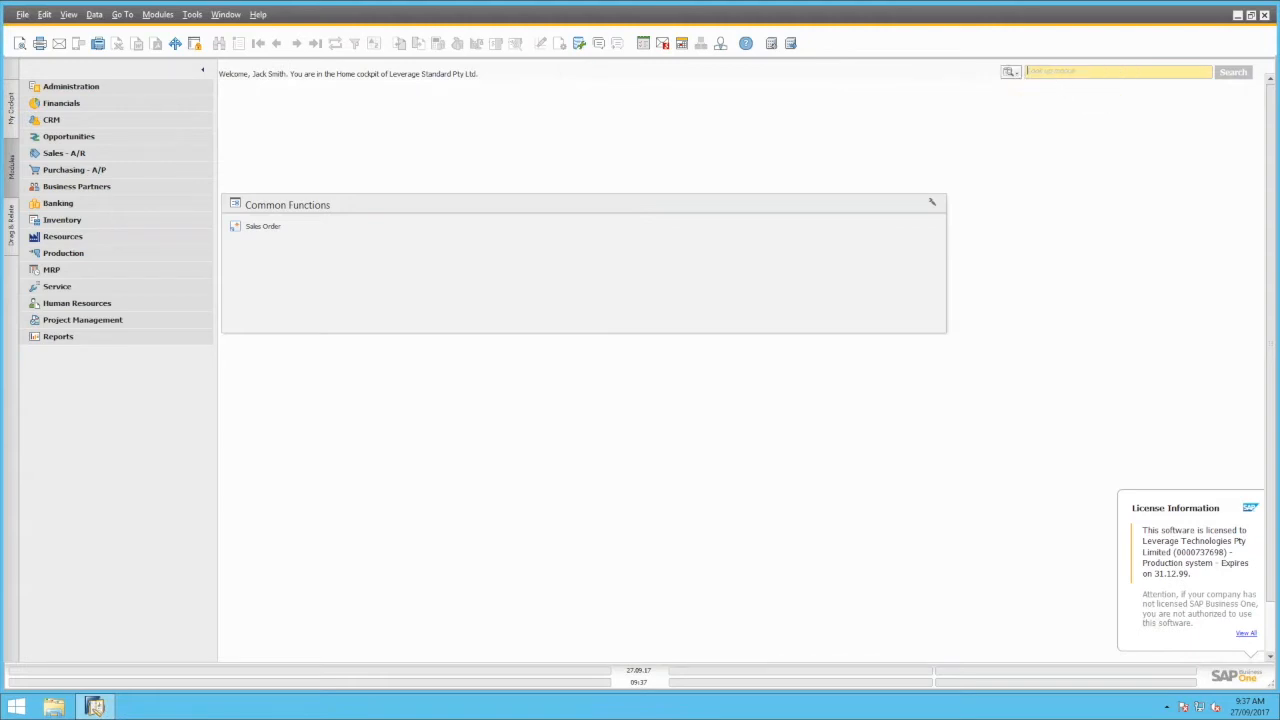
text(sales order)
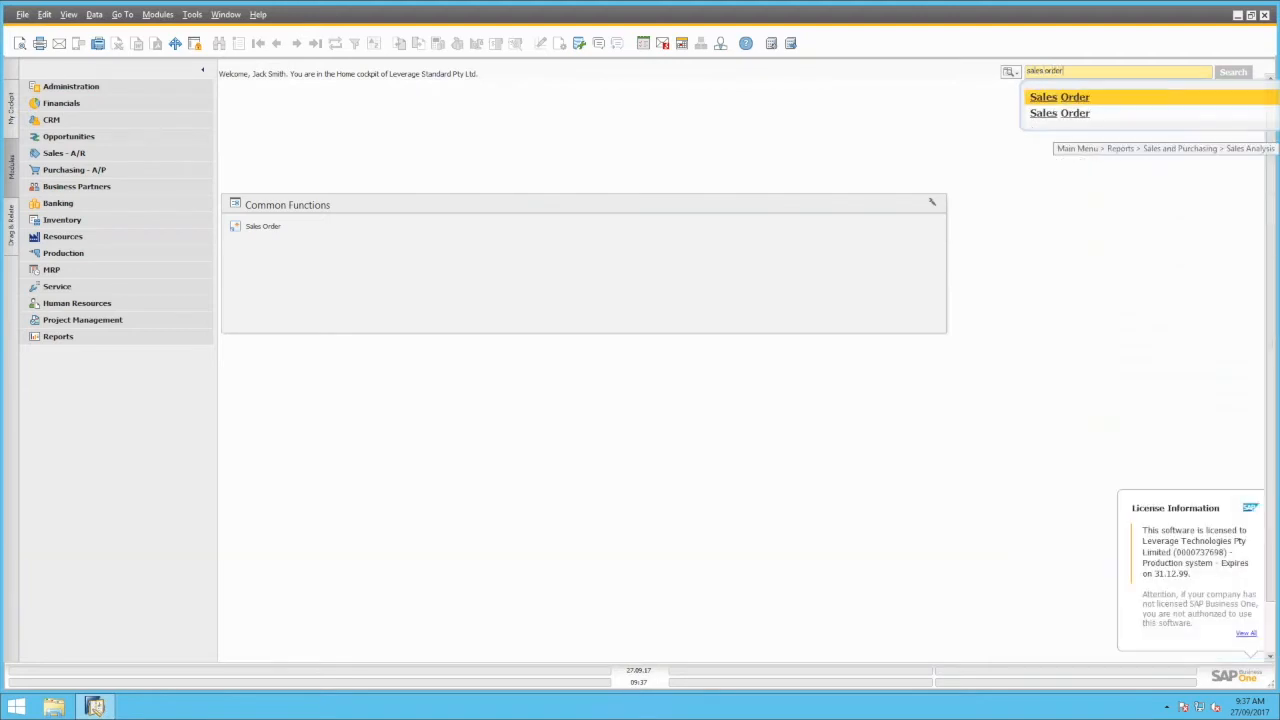
click(1046, 107)
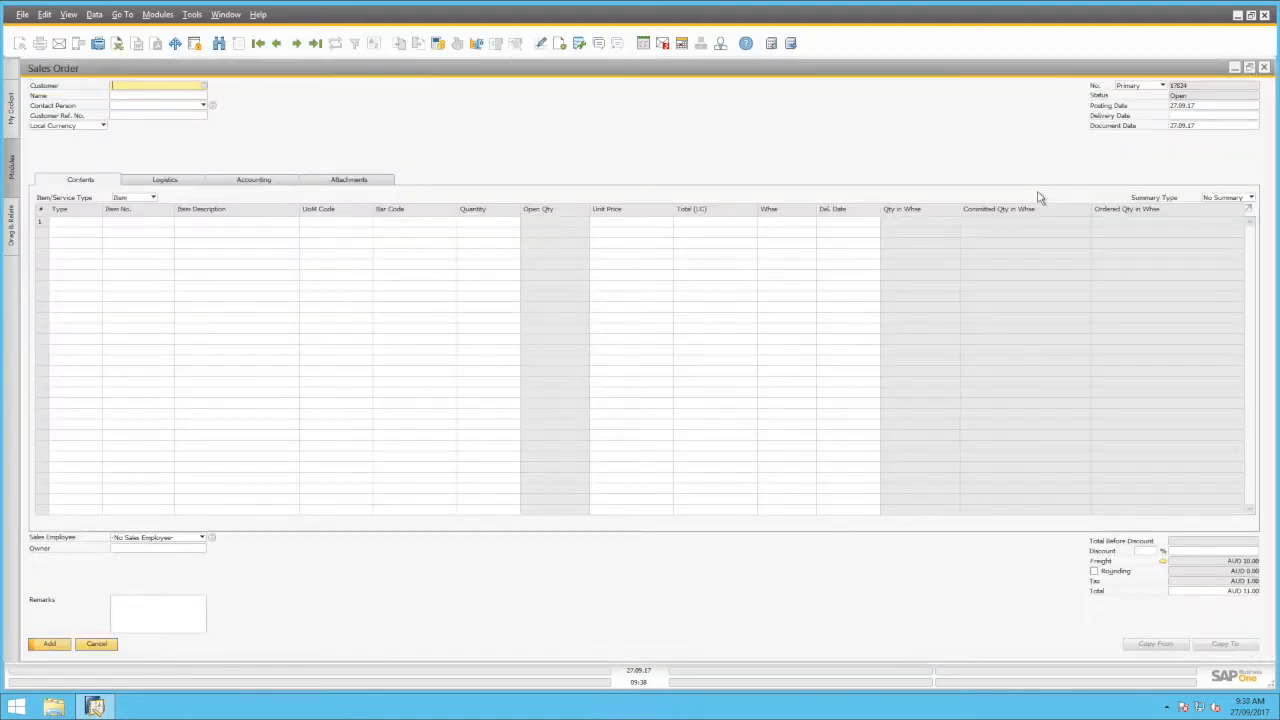
click(96, 644)
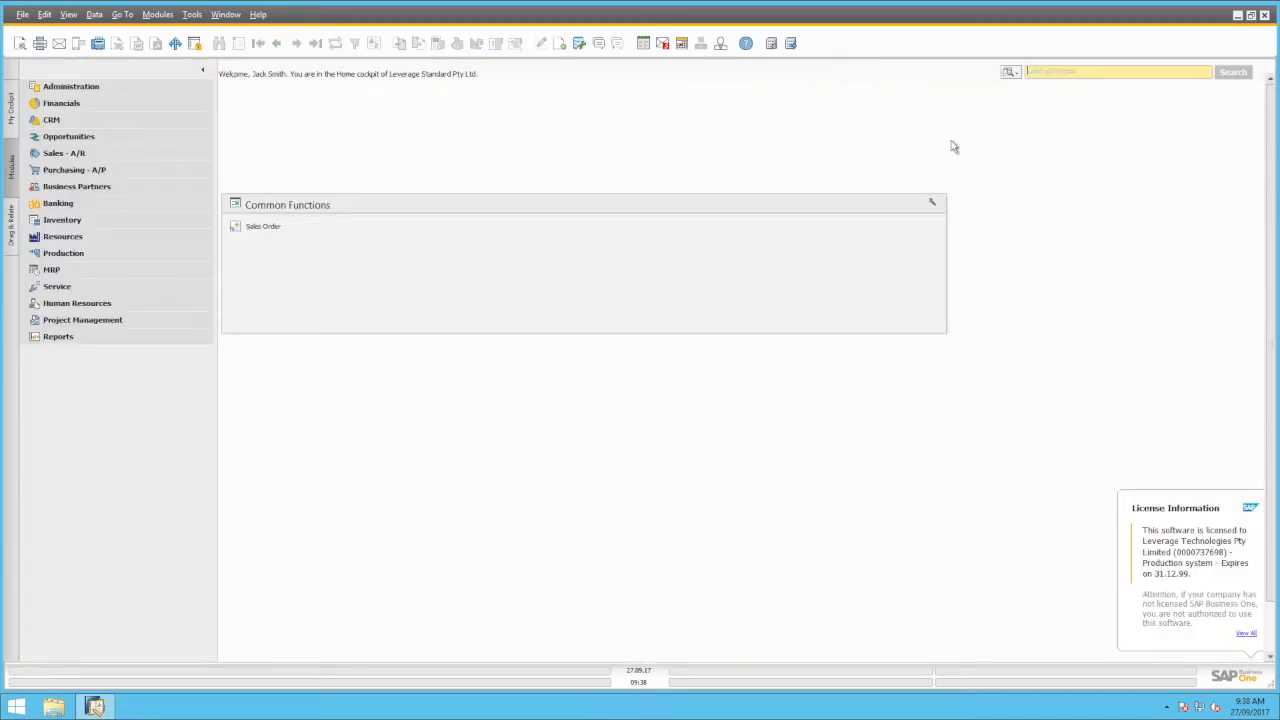
click(1049, 71)
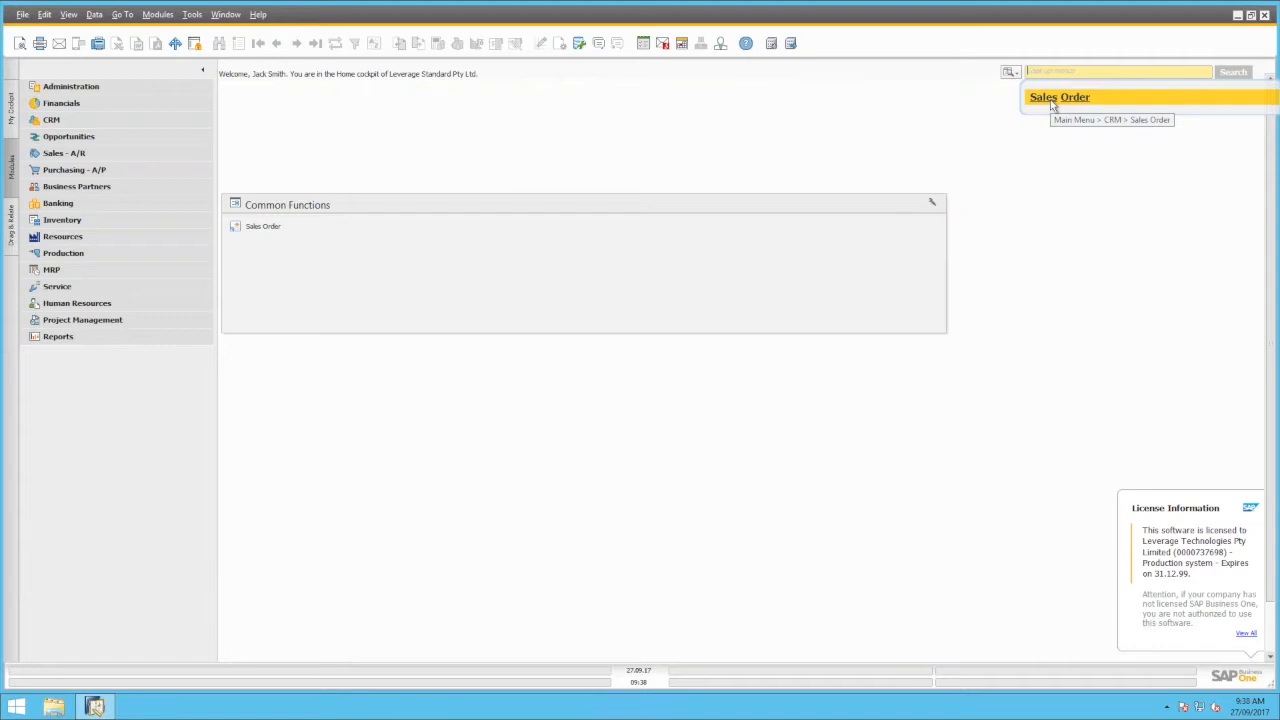
click(1053, 104)
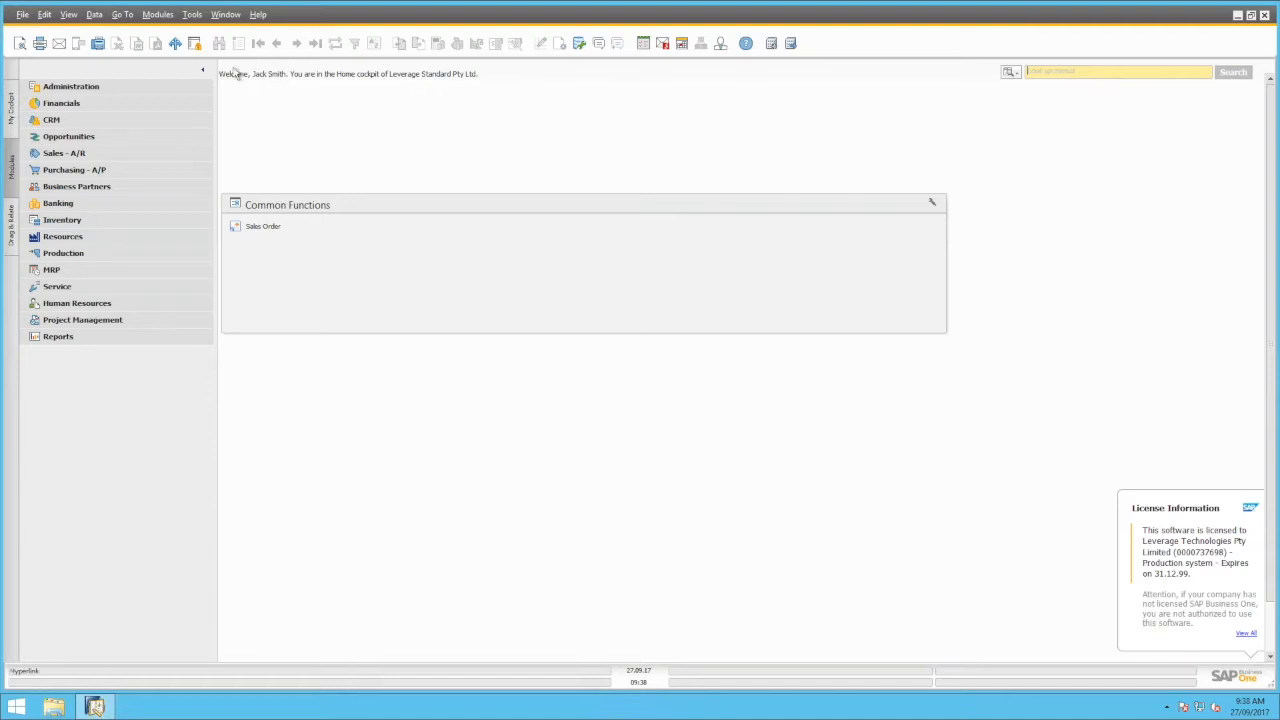
Allocate the F6 key to Sales - A/R > Sales Order in the Customize shortcuts dialog and confirm
click(195, 17)
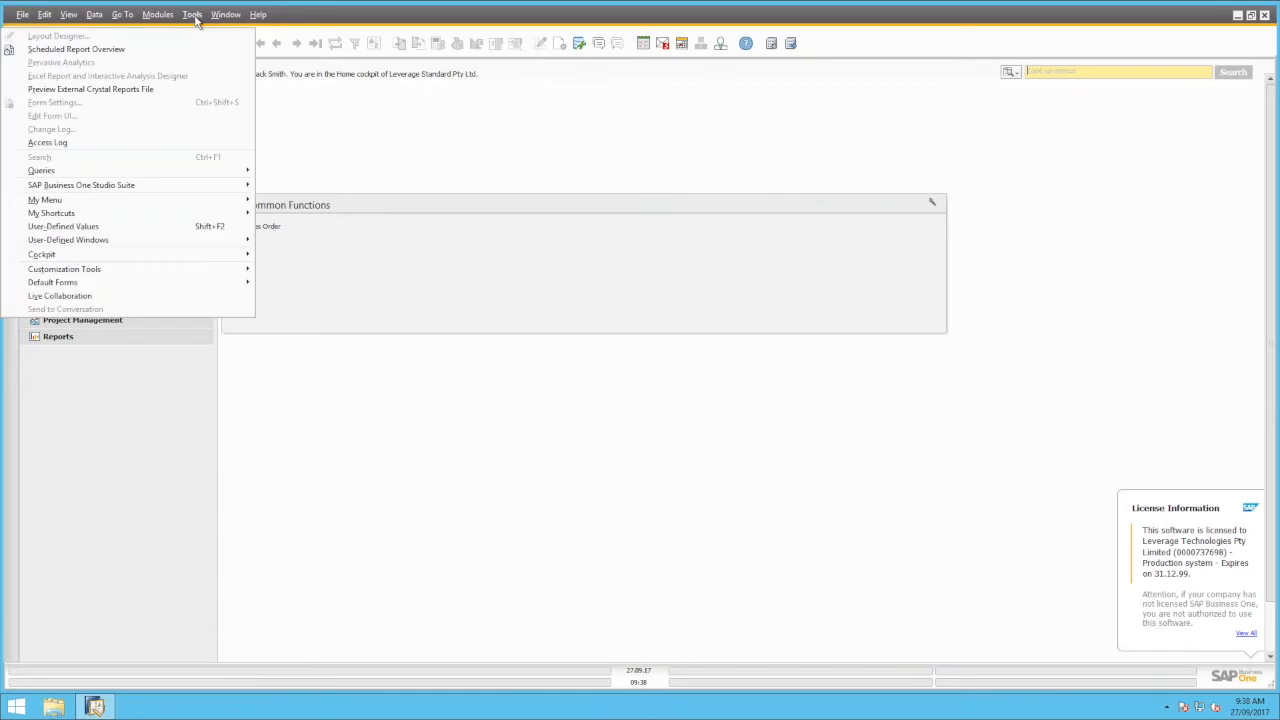
mouse_move(174, 218)
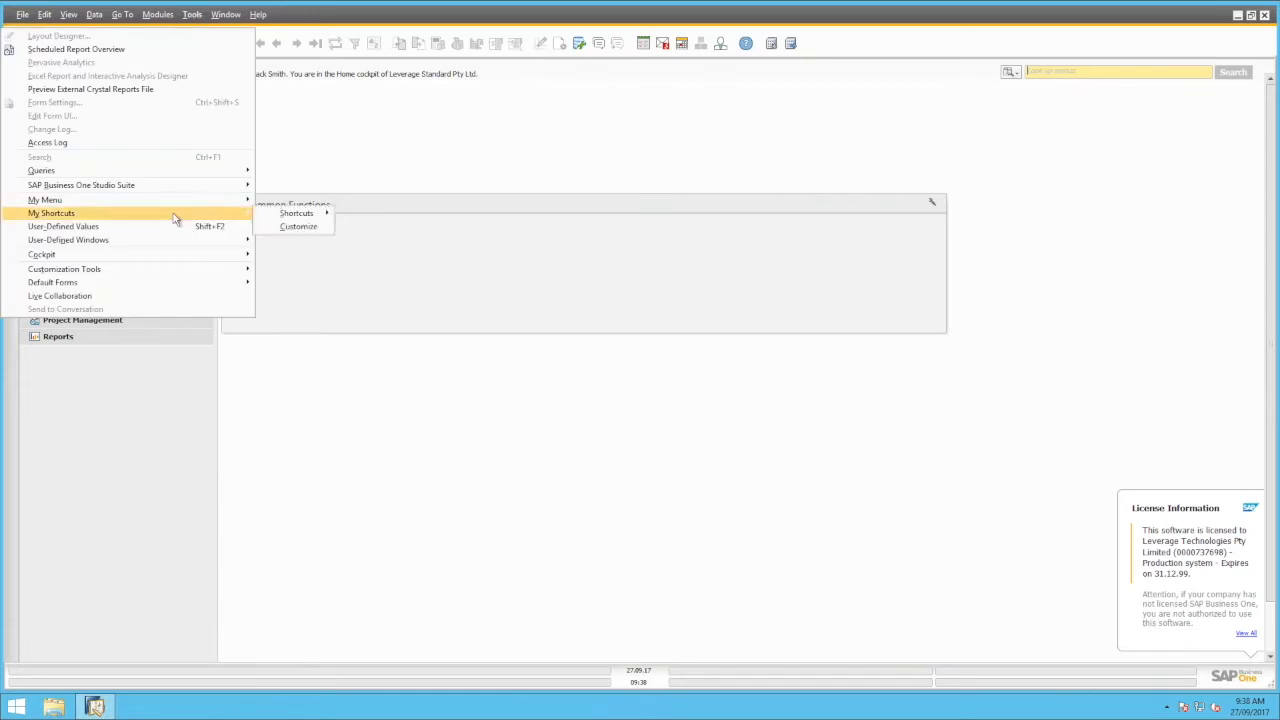
click(294, 229)
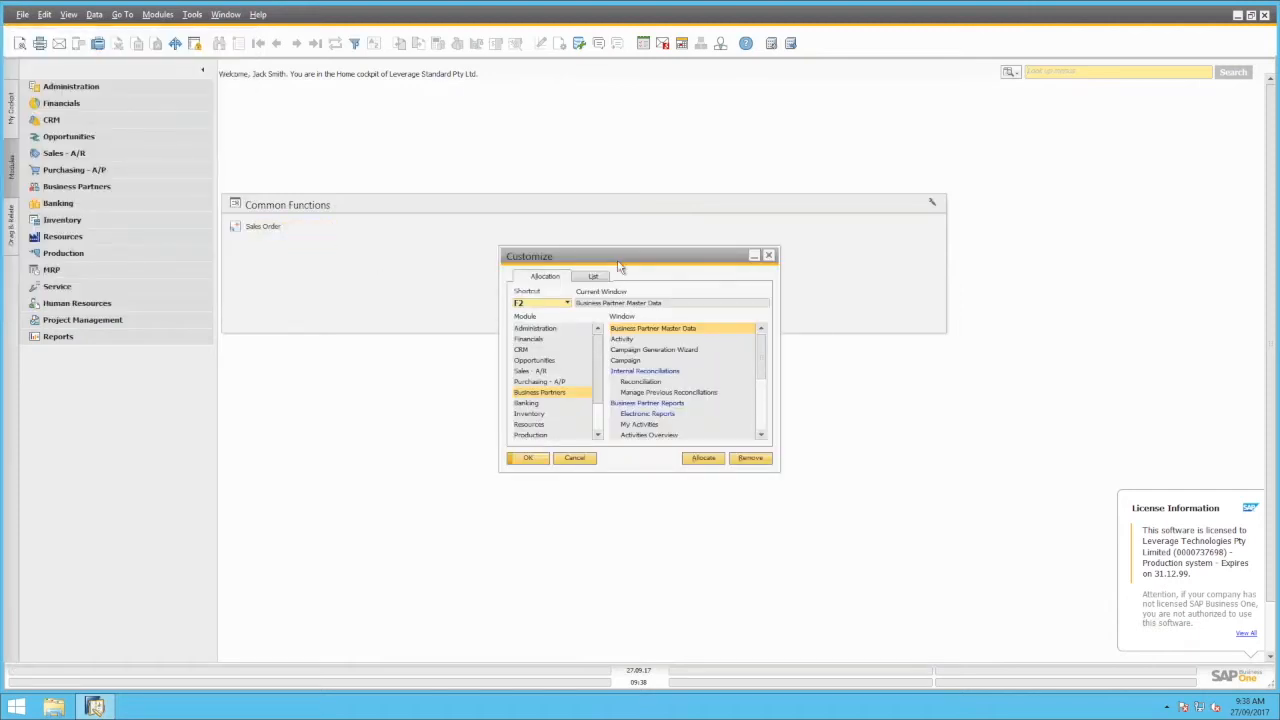
drag(560, 260, 538, 246)
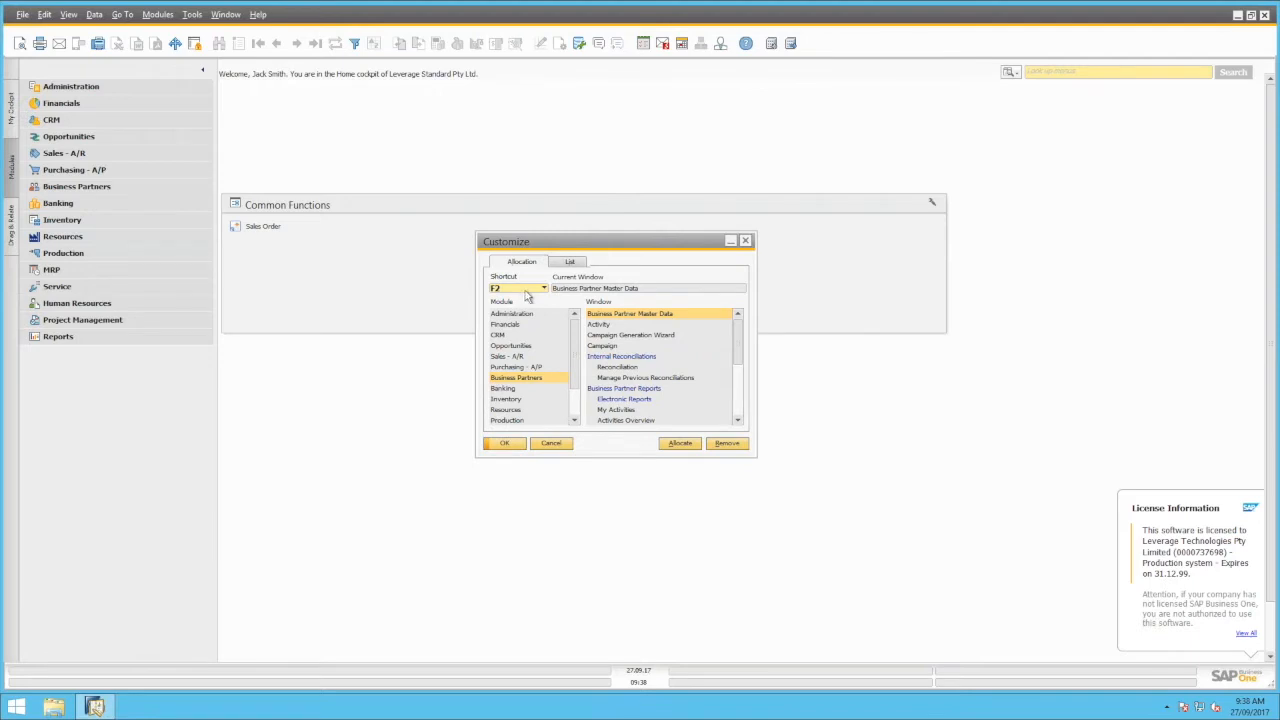
click(527, 297)
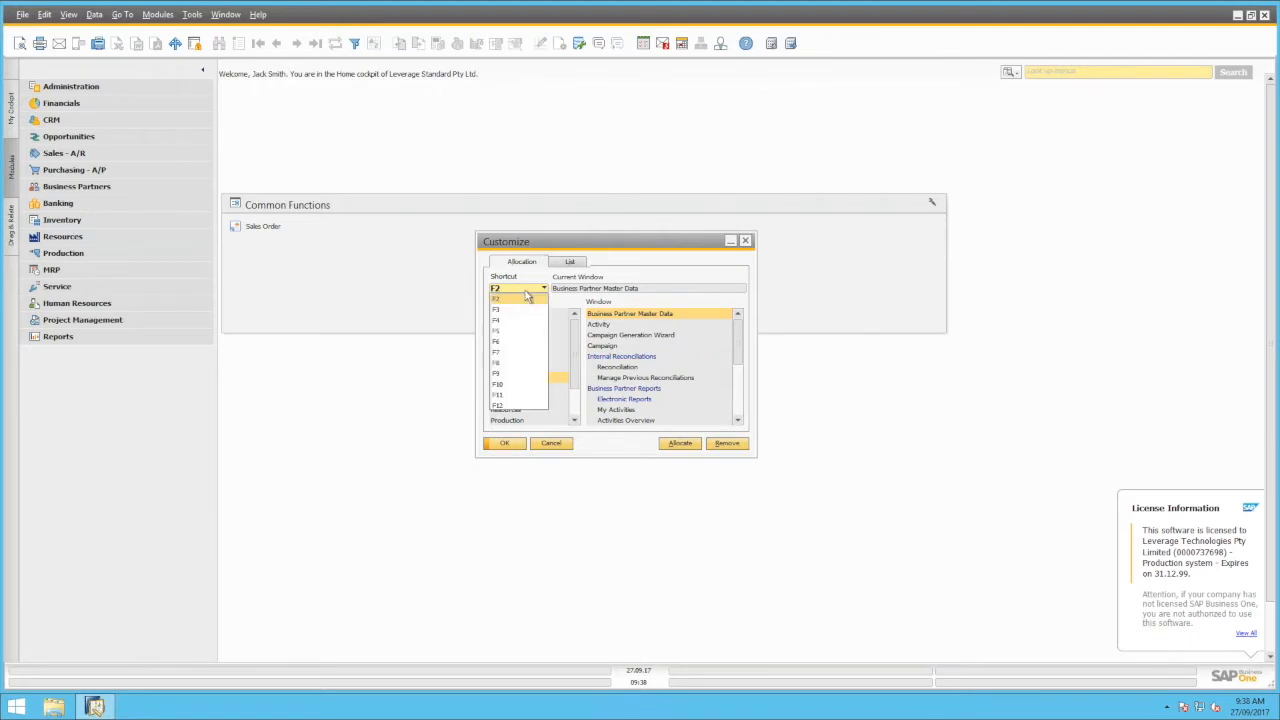
click(519, 345)
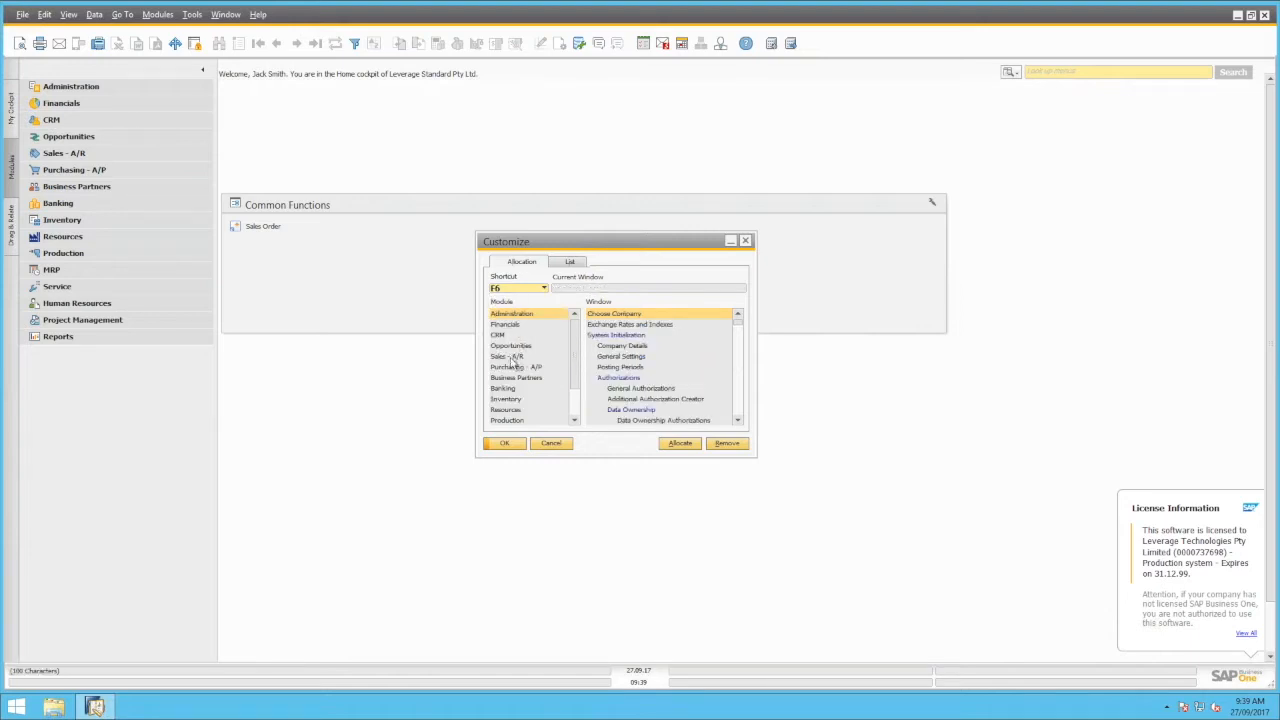
click(507, 358)
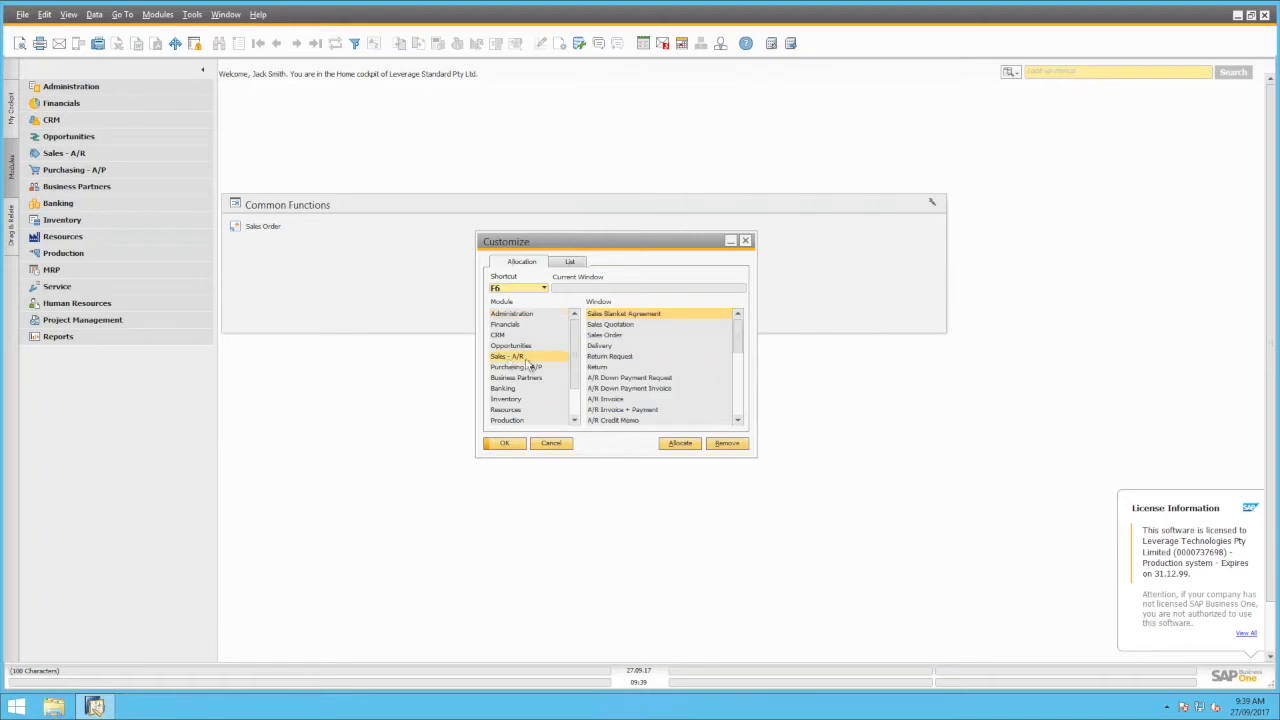
click(625, 335)
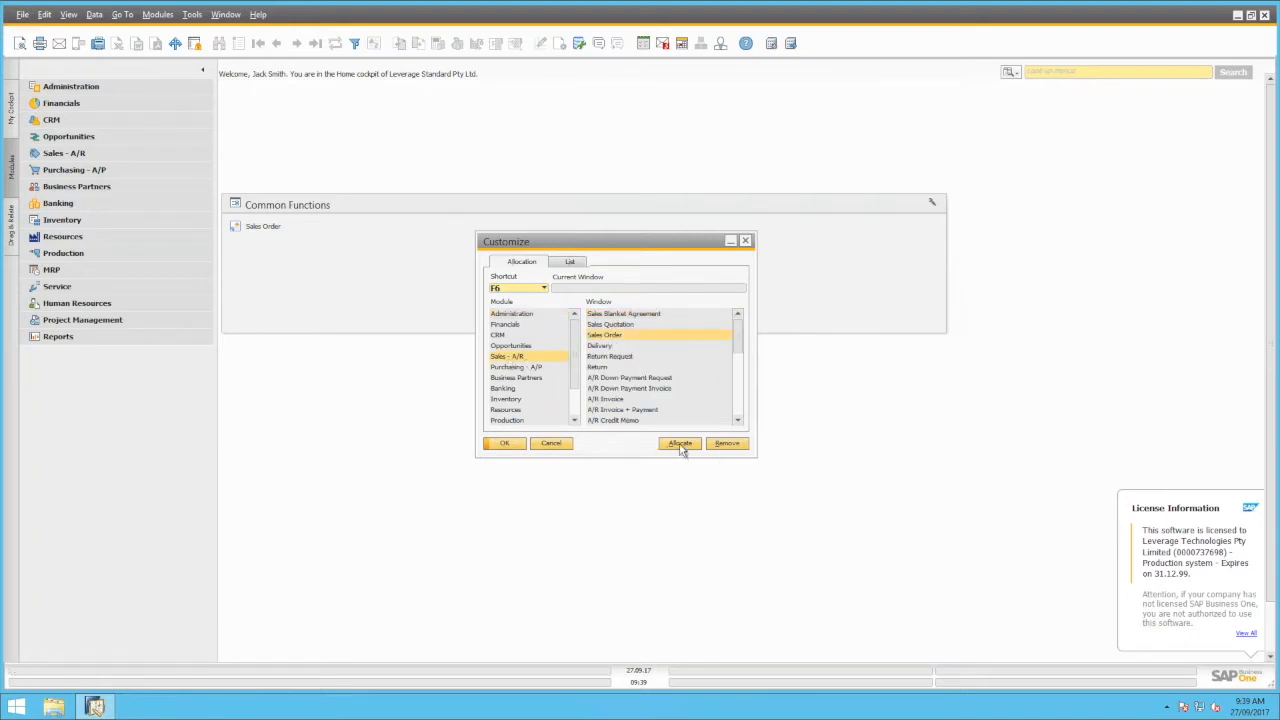
click(681, 443)
click(504, 443)
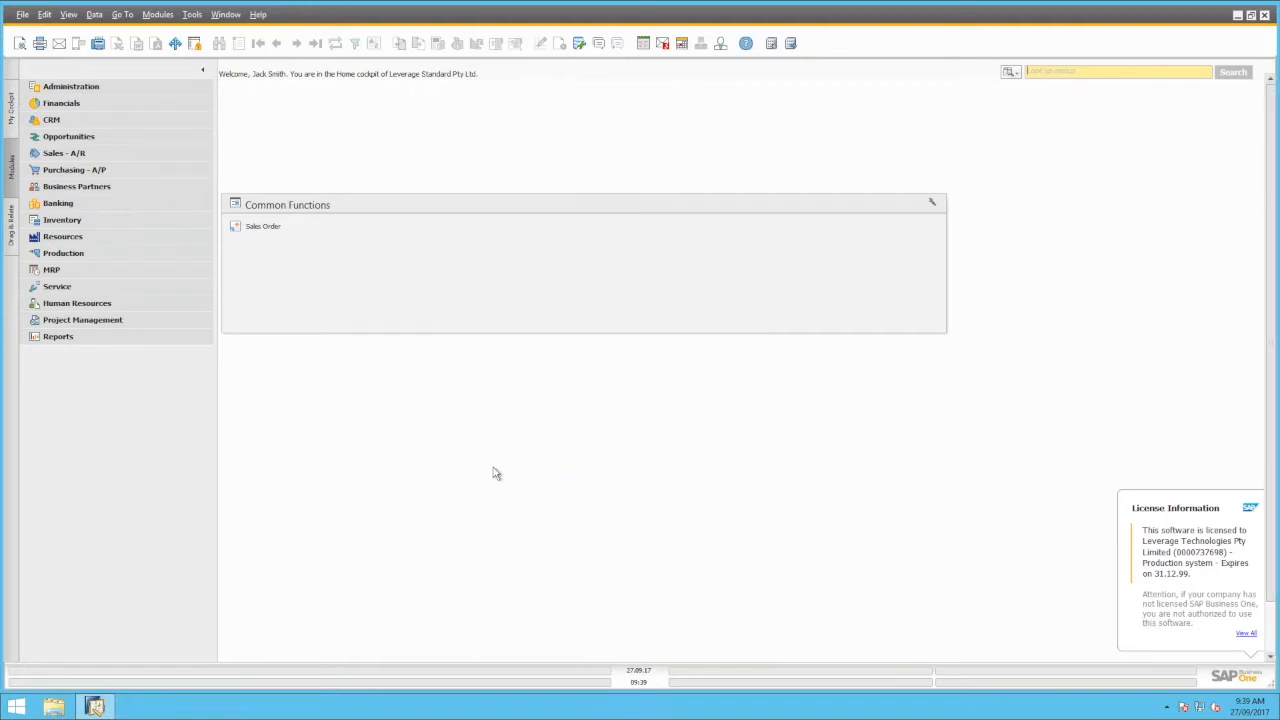
key(F2)
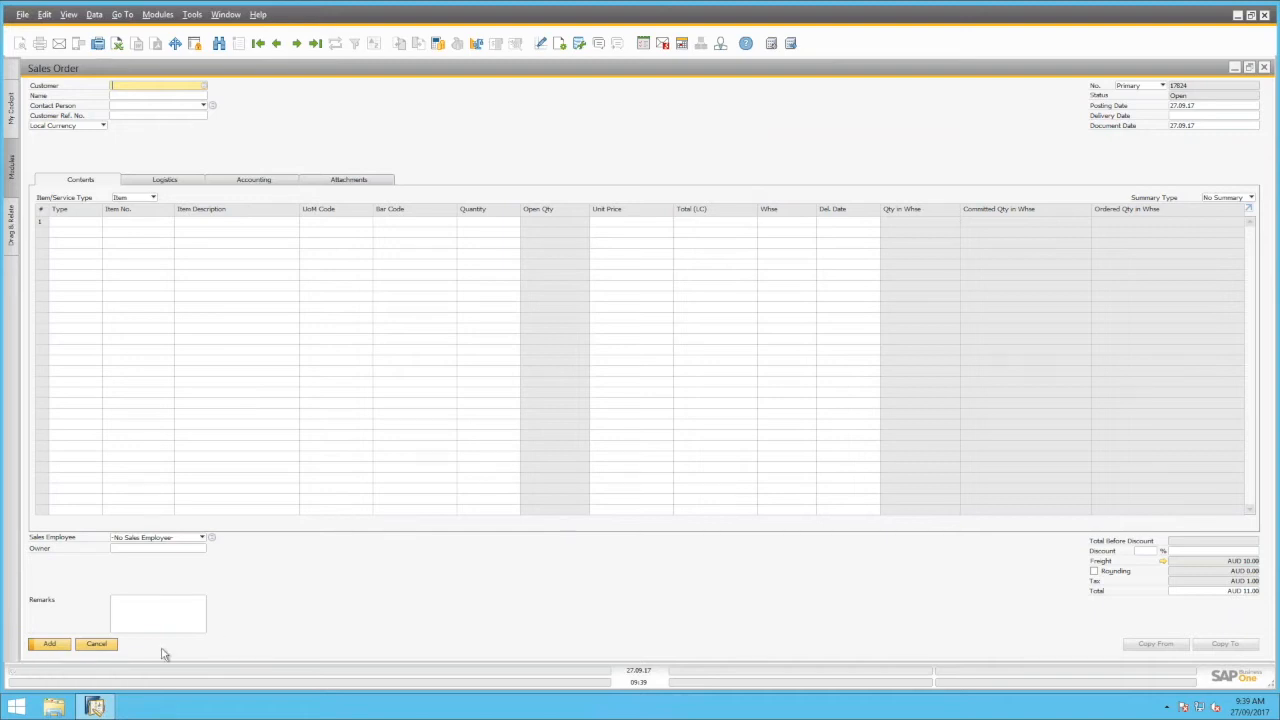
click(96, 644)
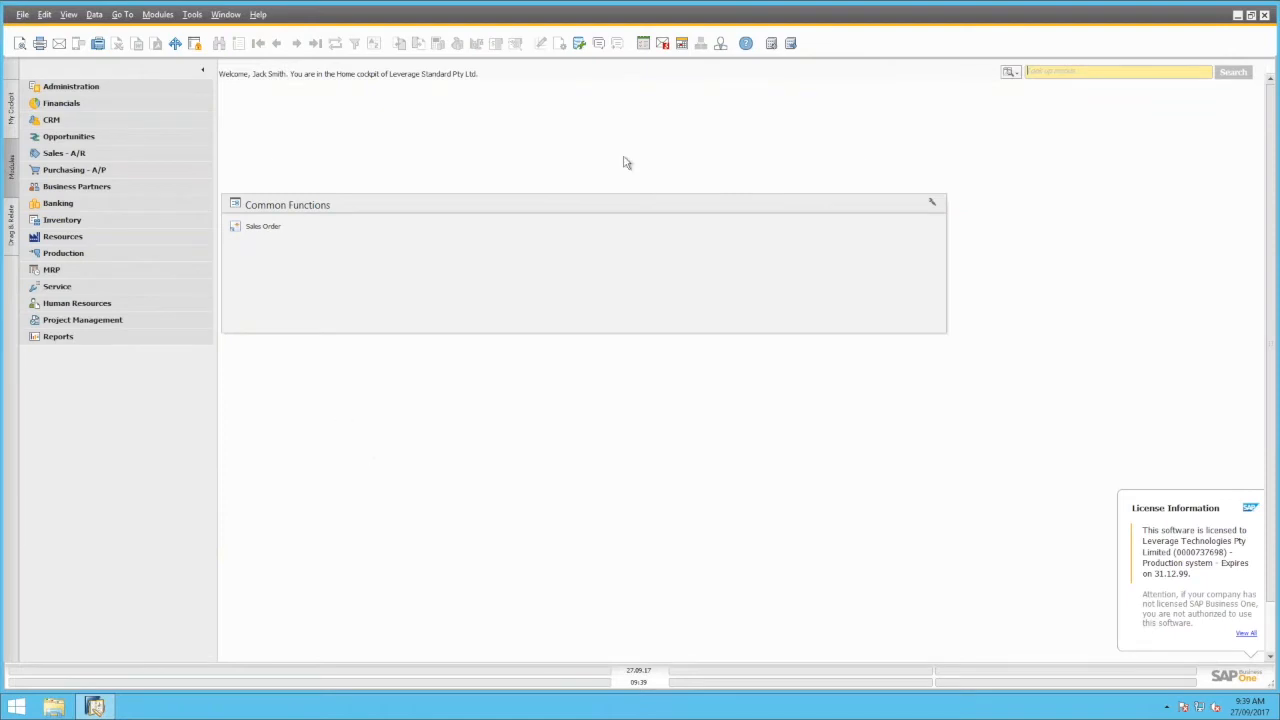
Switch quick search to Search Data and open the Topicware Foundation customer record via 'topicware'
click(1017, 76)
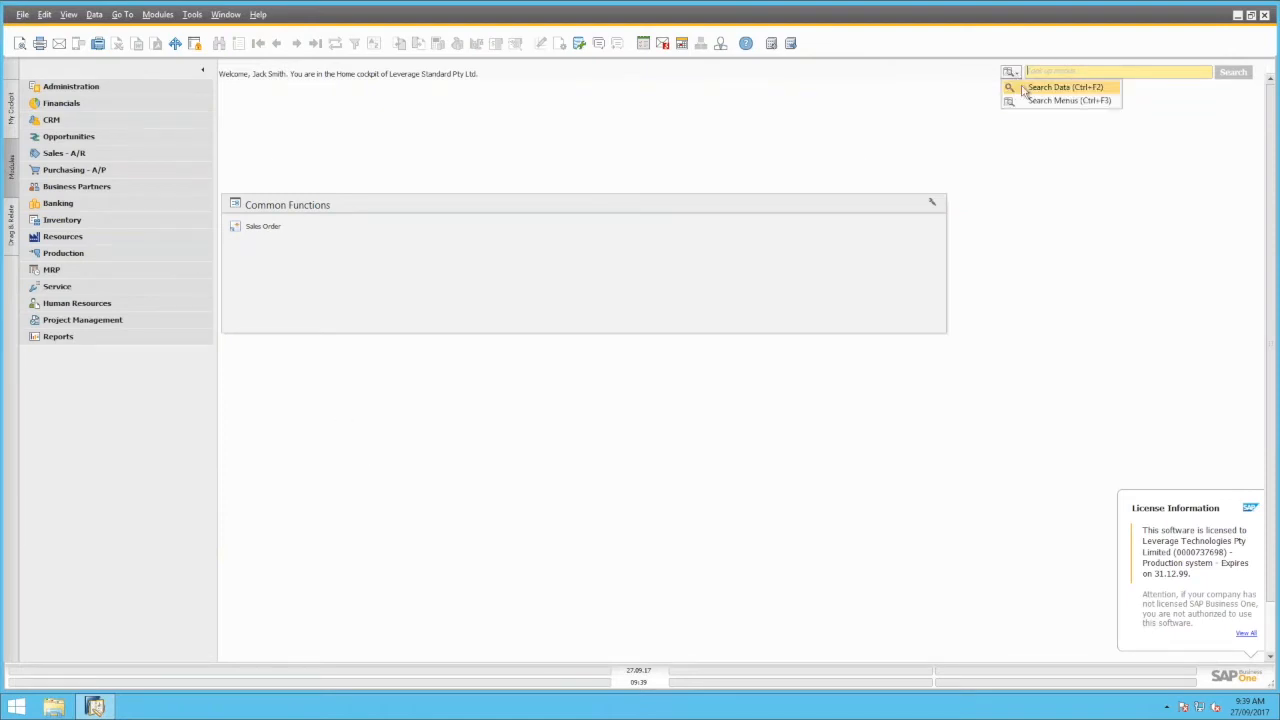
click(1030, 86)
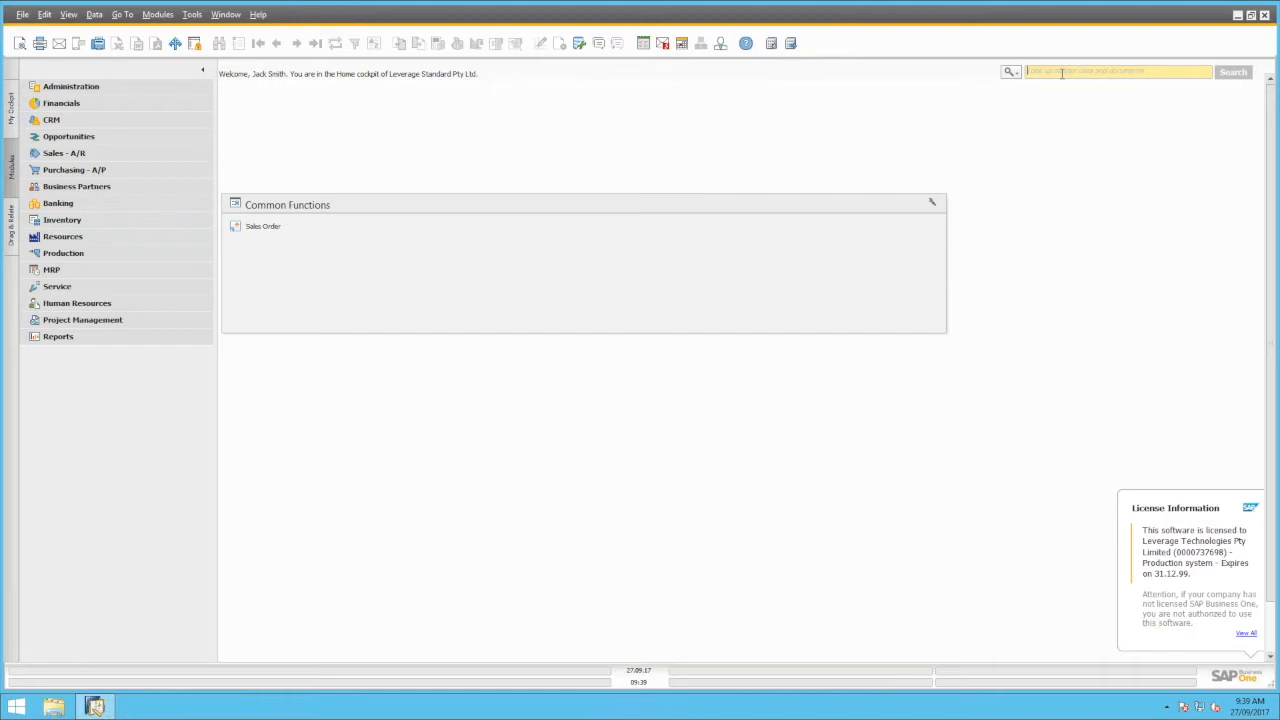
text(topicware)
key(Return)
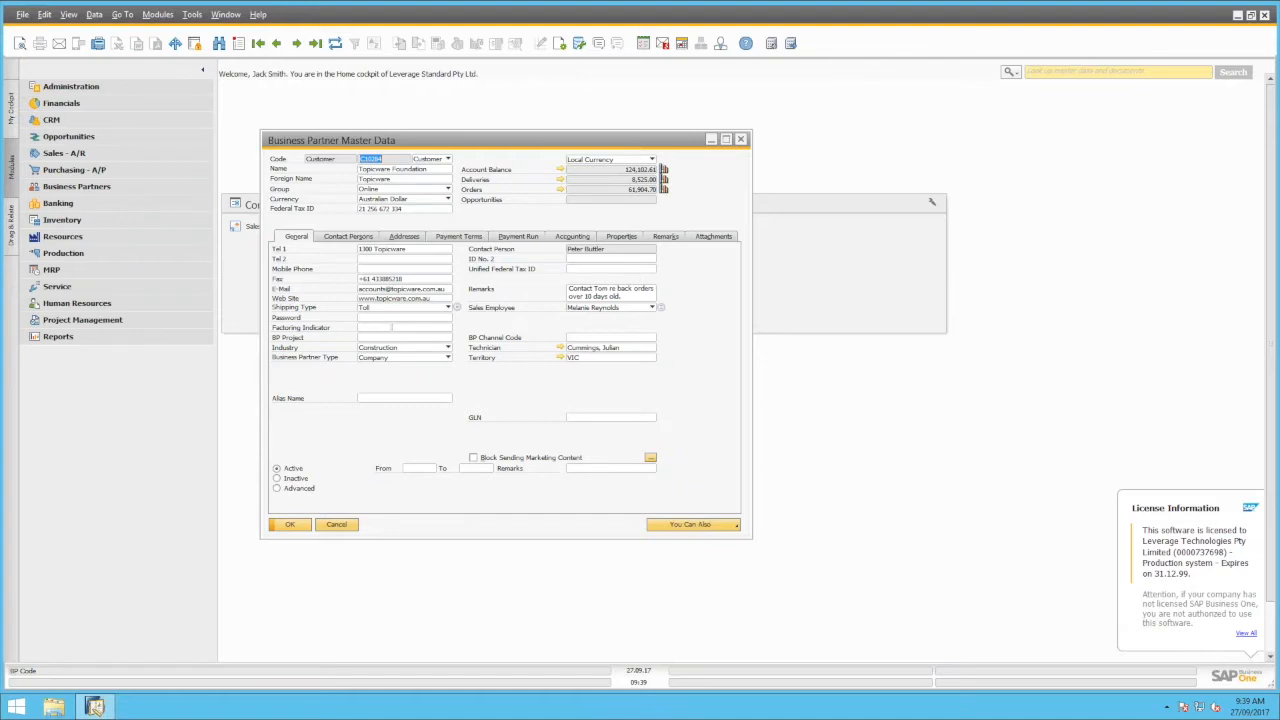
Start a sales order from You Can Also, discard it, and open the customer's Account Balance
click(716, 530)
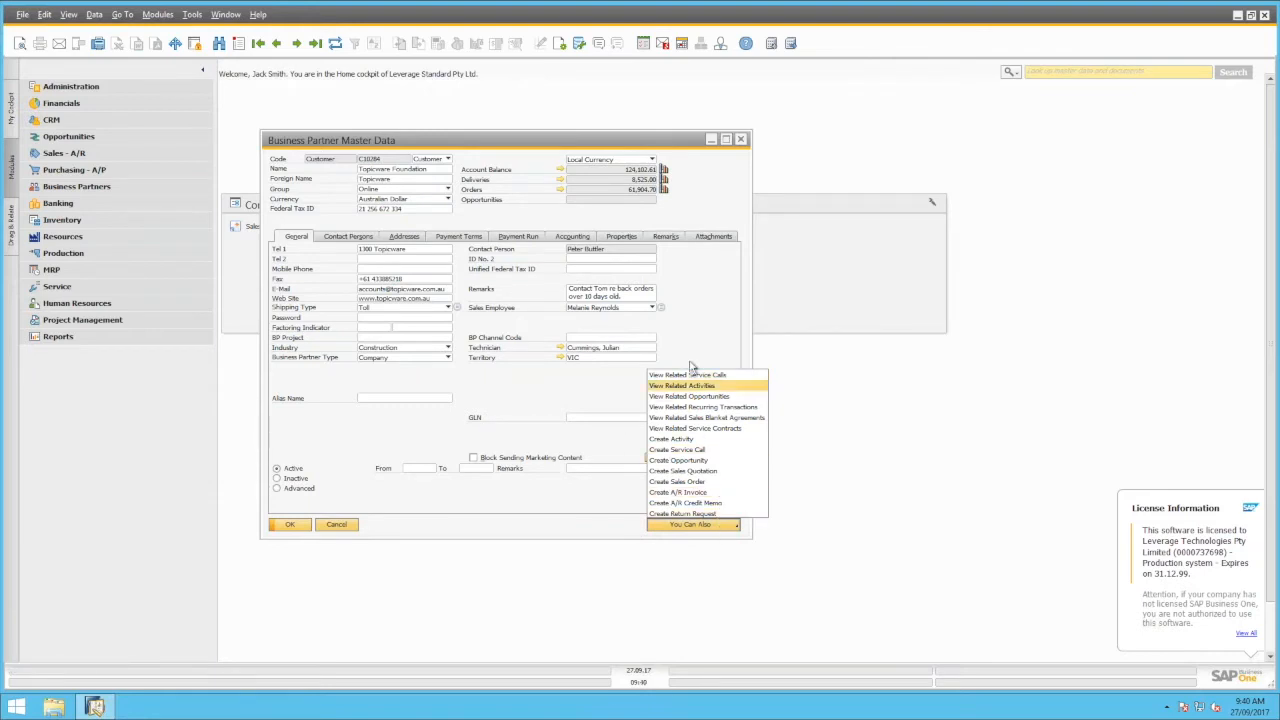
click(728, 486)
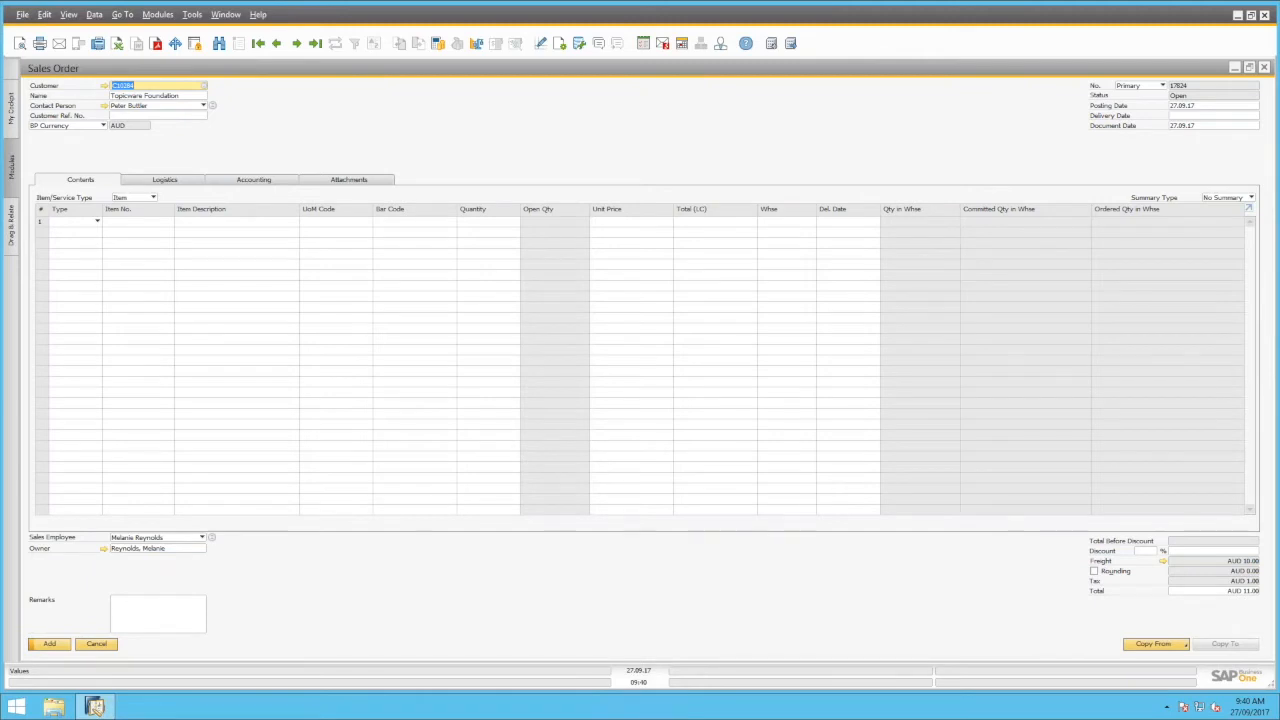
click(108, 648)
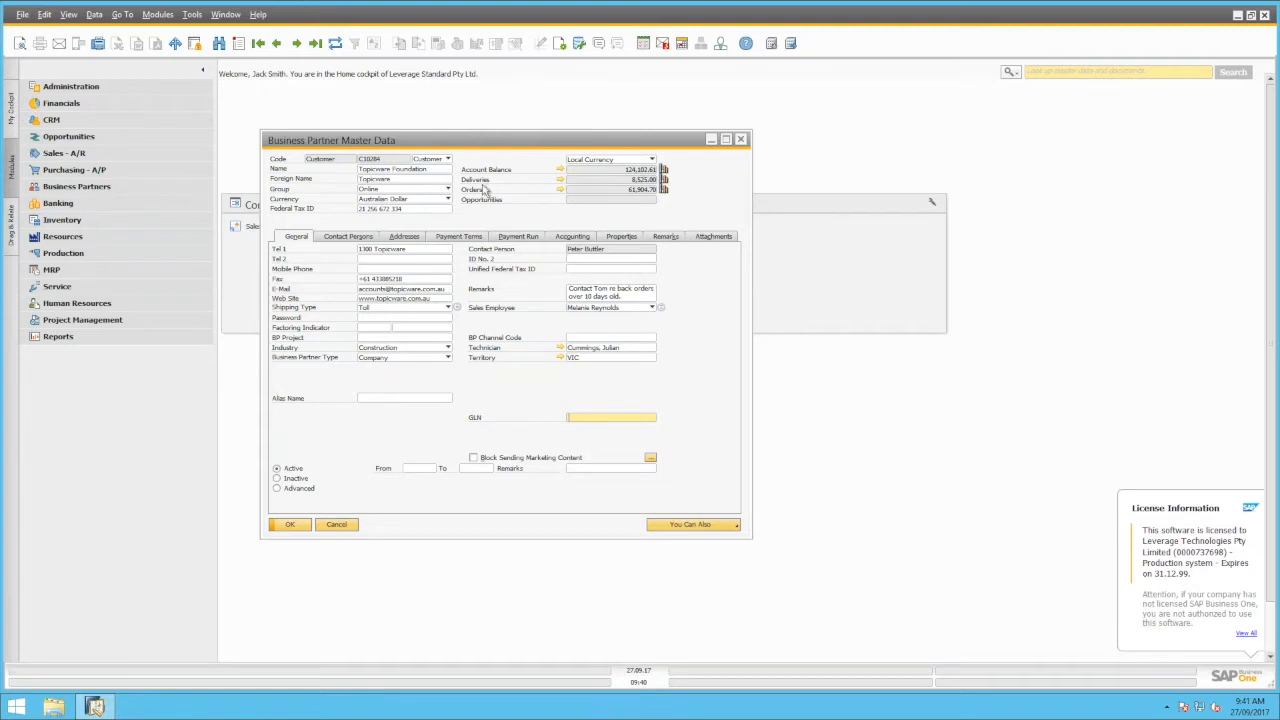
click(560, 171)
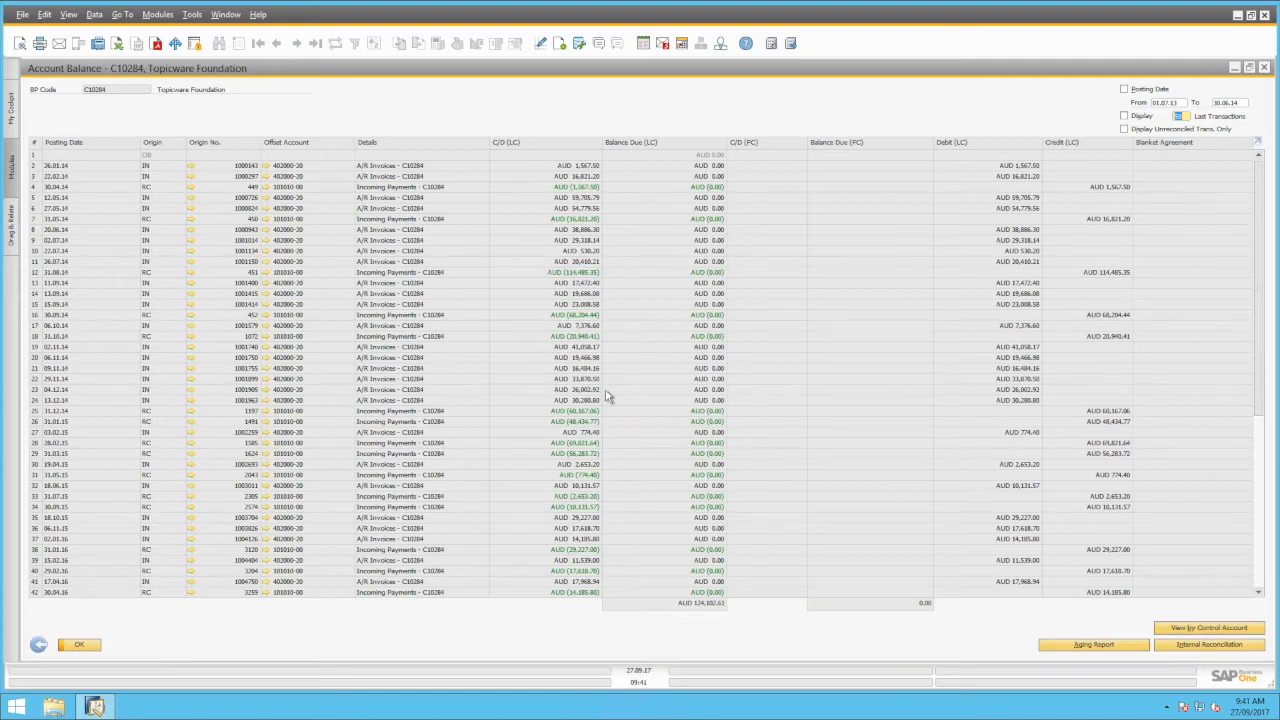
View and close invoice 1000143, then tick Display Unreconciled Trans. Only
mouse_move(191, 172)
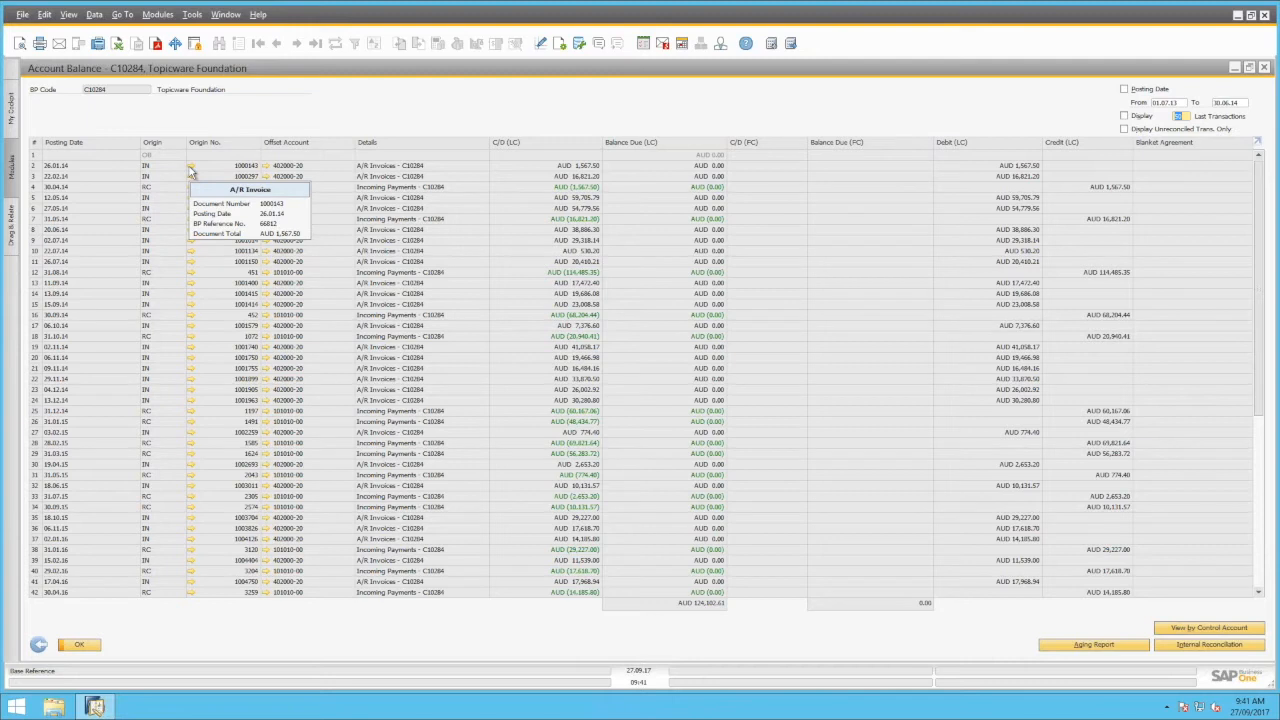
click(190, 167)
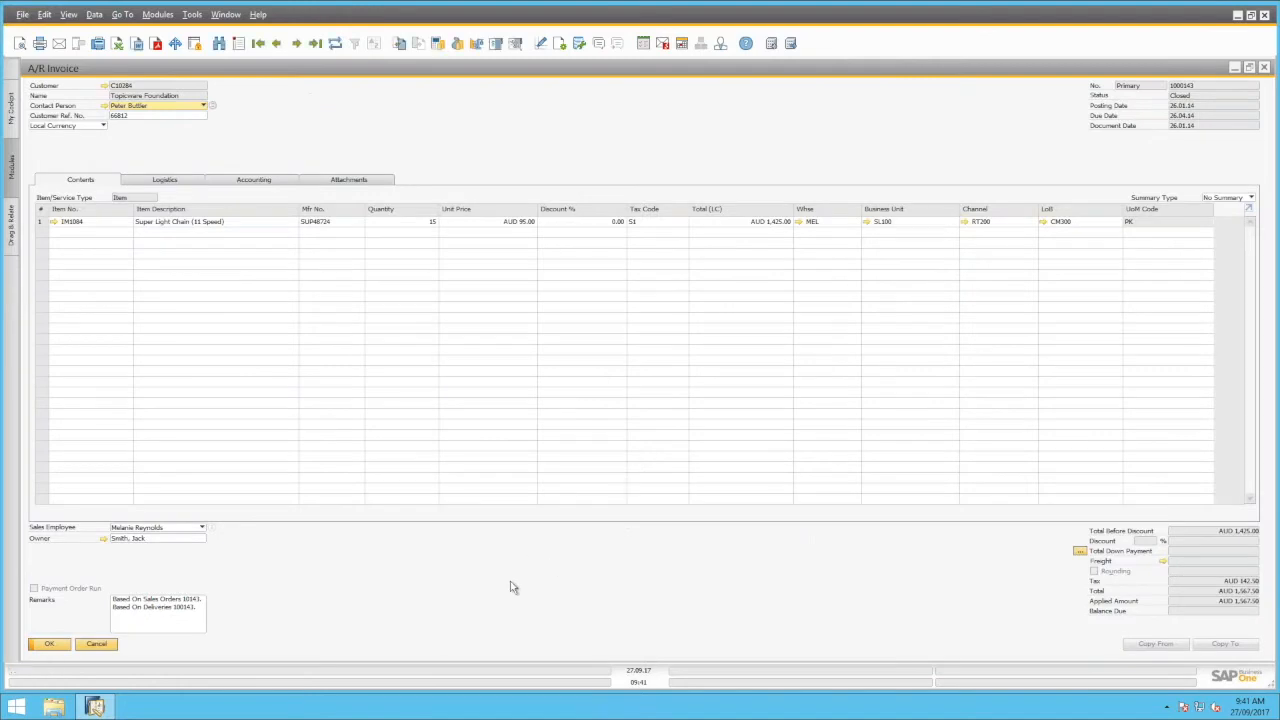
click(97, 644)
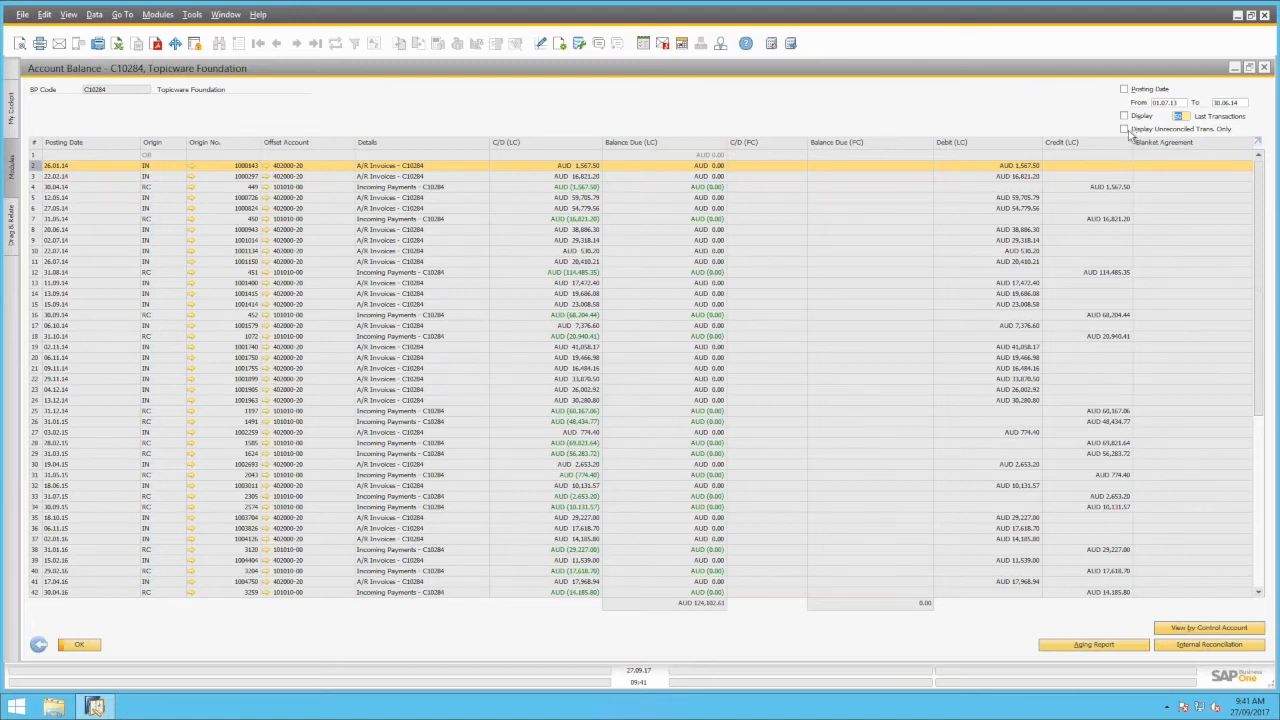
click(1124, 129)
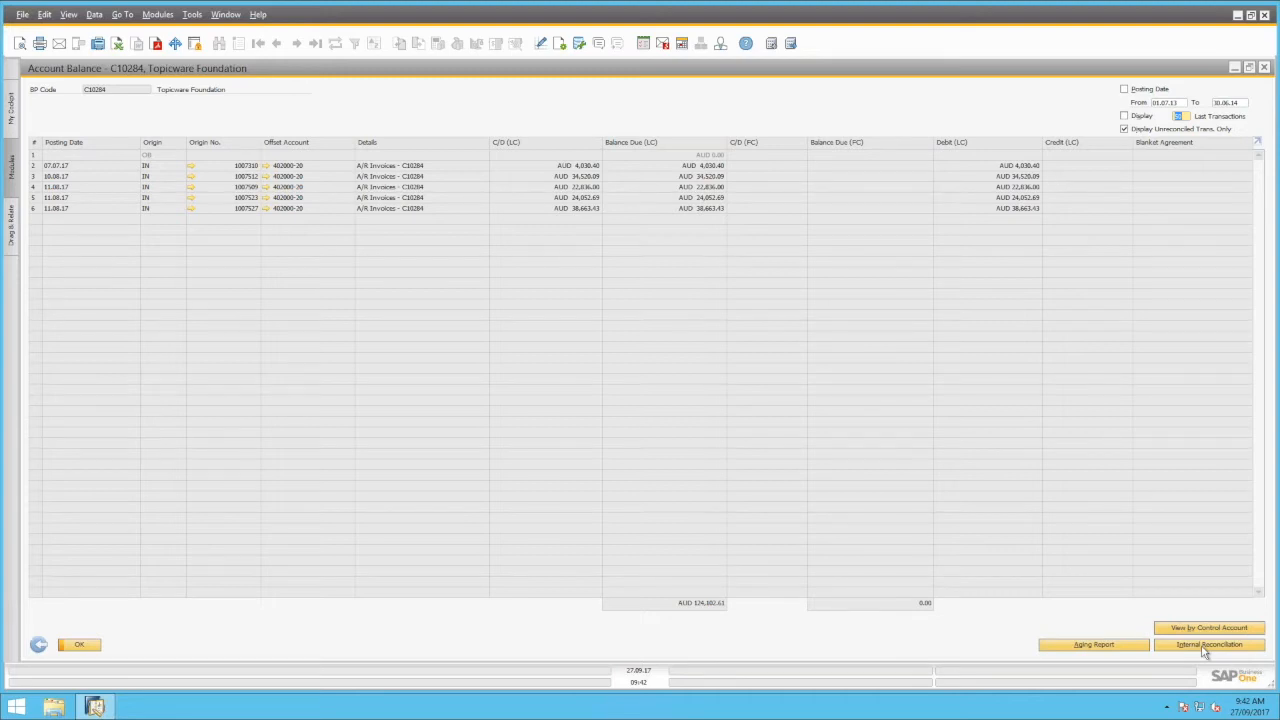
Run and close the customer's receivables aging report, then go back to the customer record
click(1105, 648)
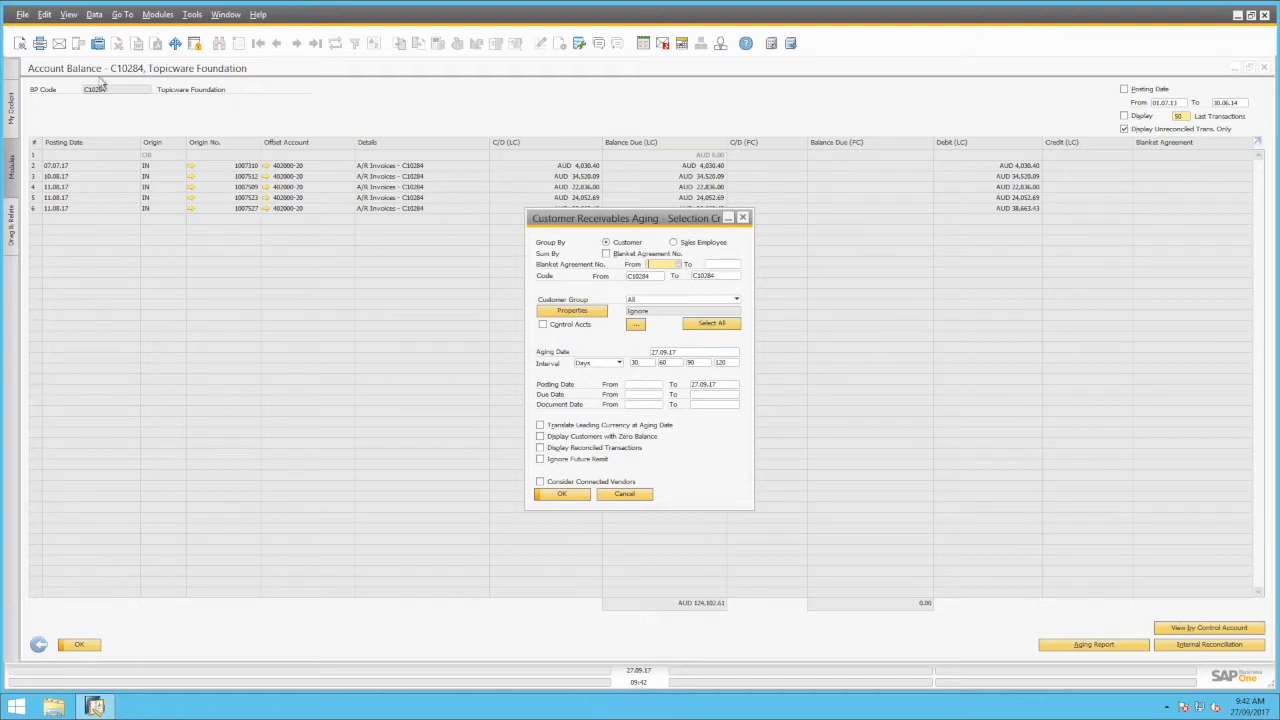
click(563, 495)
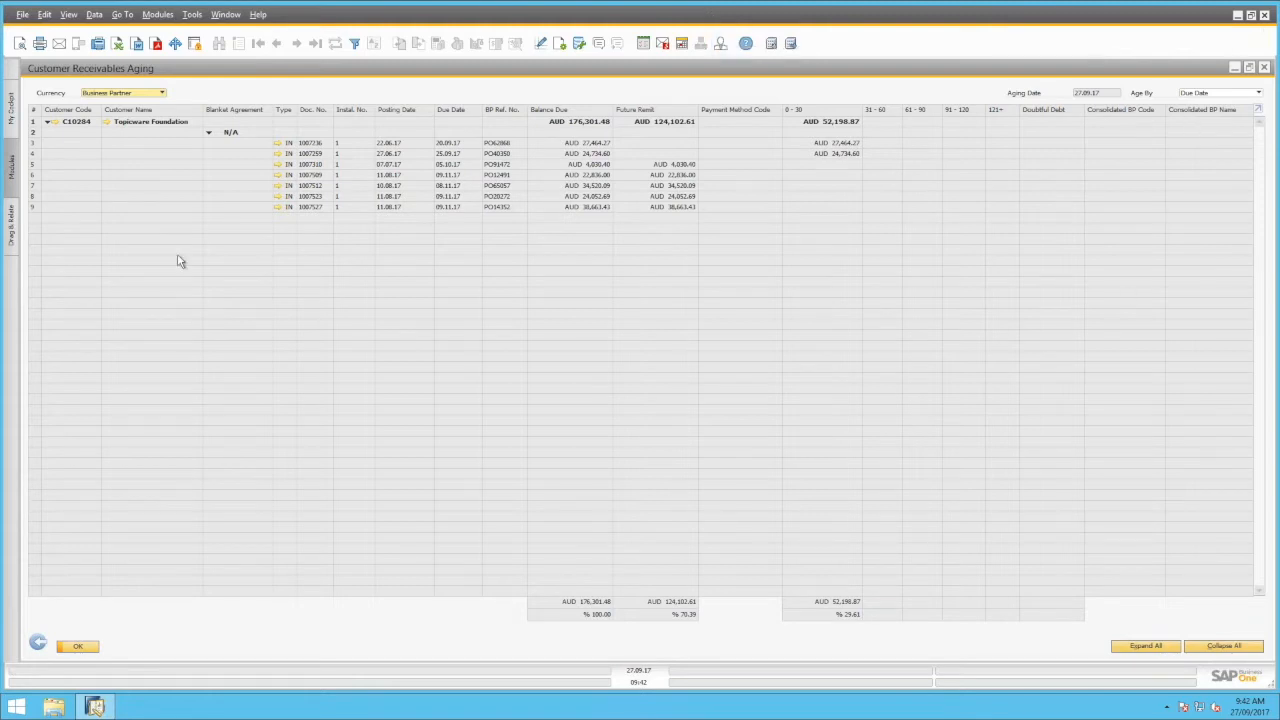
click(38, 646)
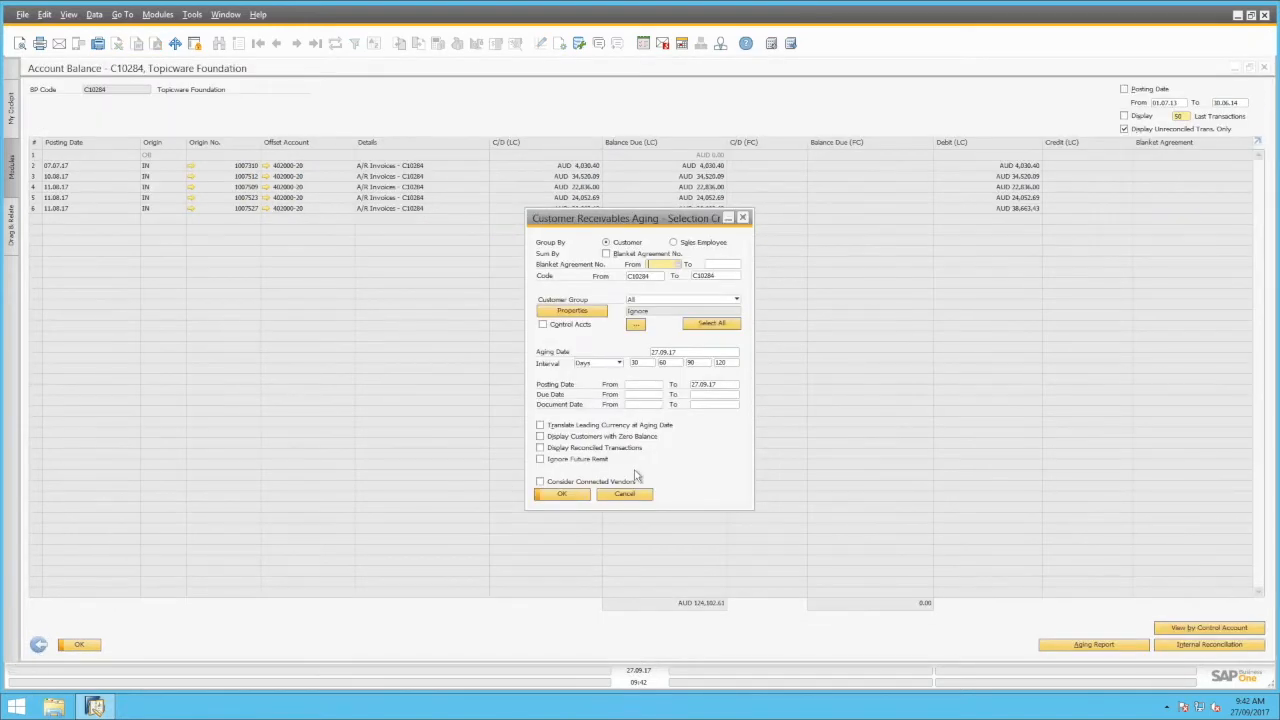
click(630, 497)
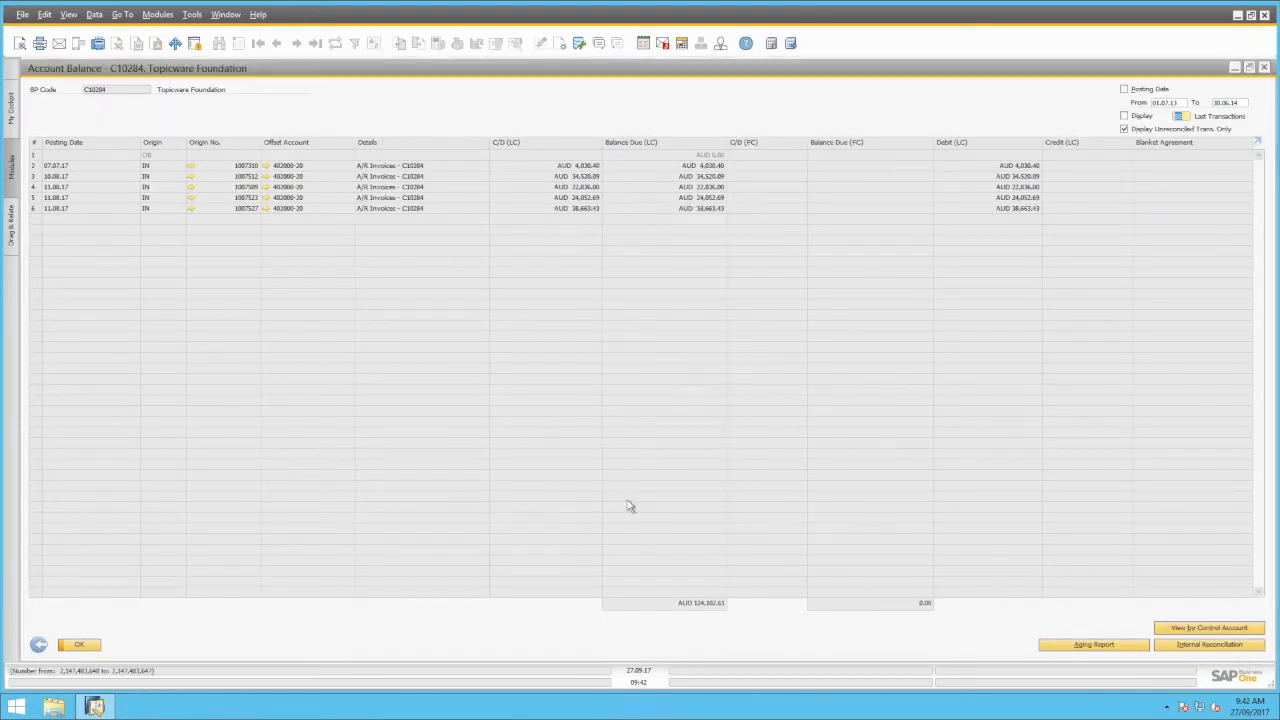
click(39, 645)
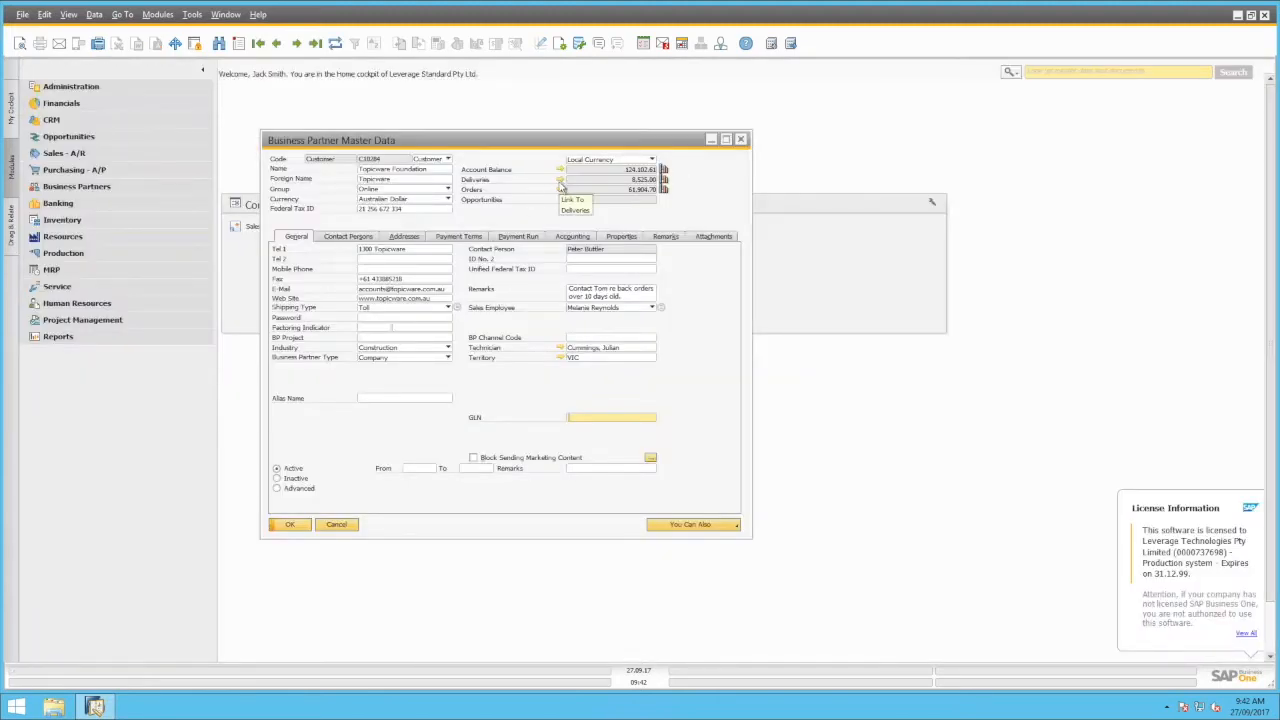
click(561, 183)
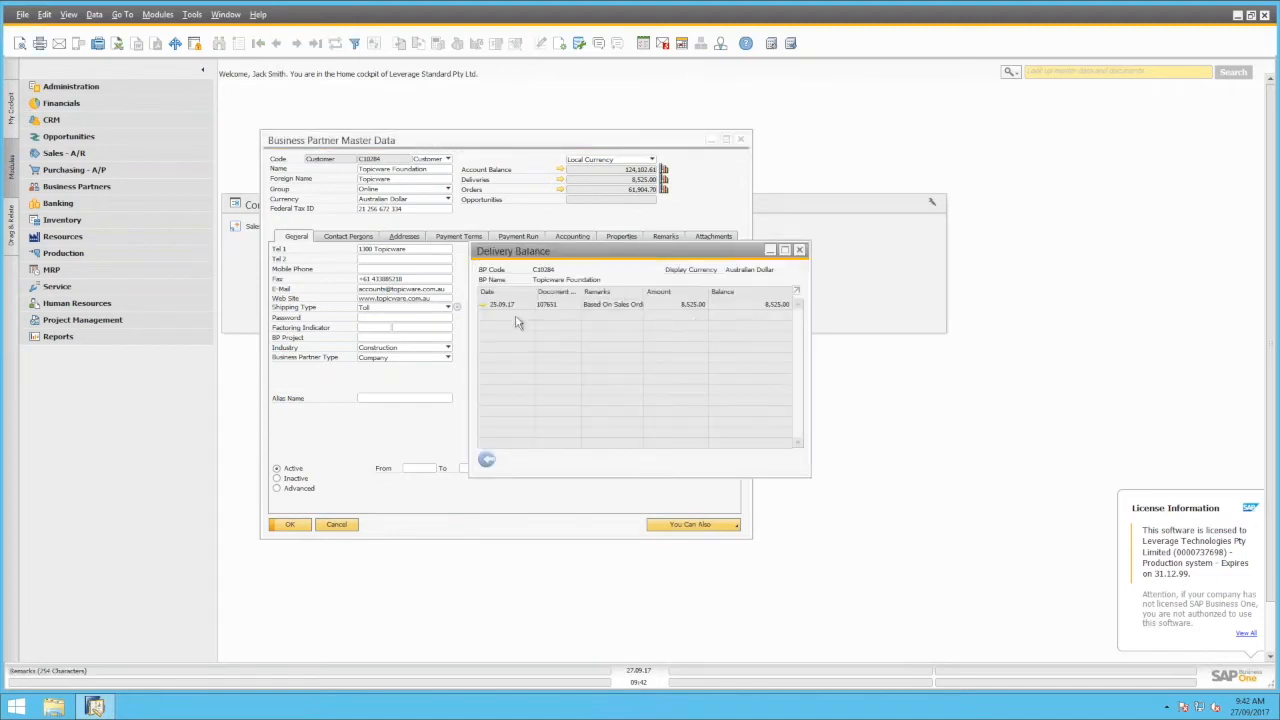
mouse_move(483, 308)
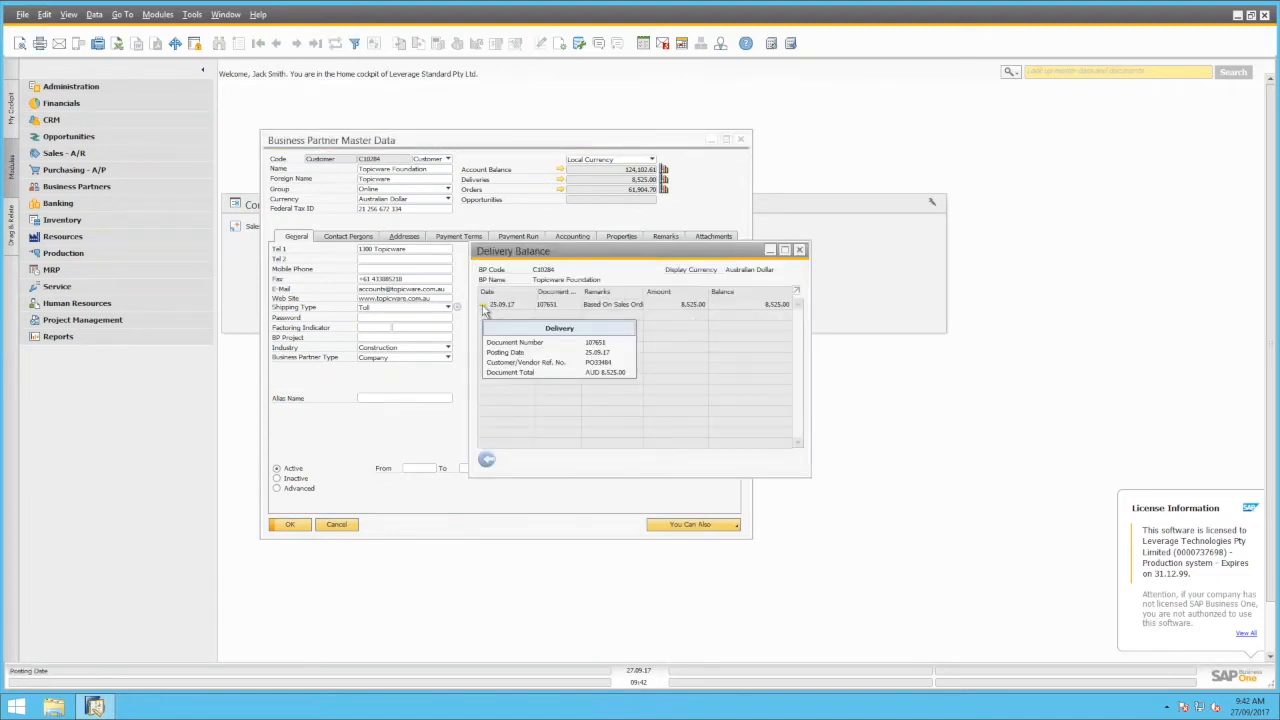
click(486, 459)
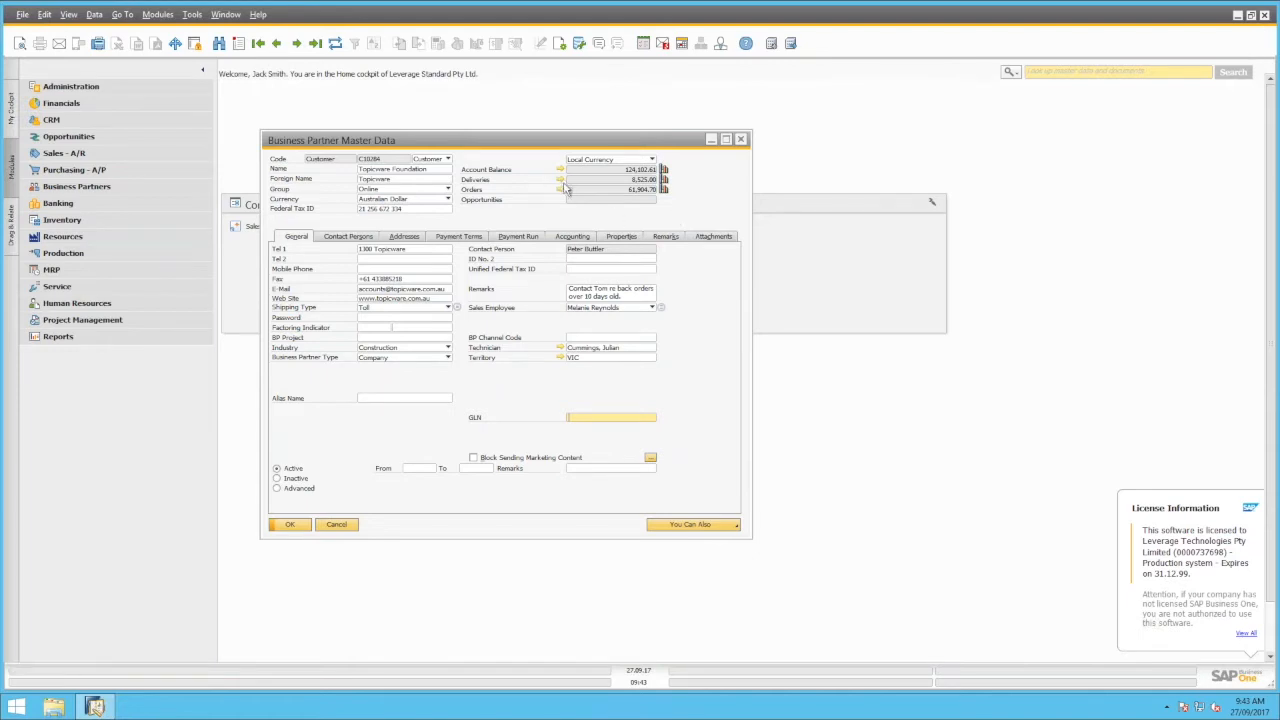
click(560, 190)
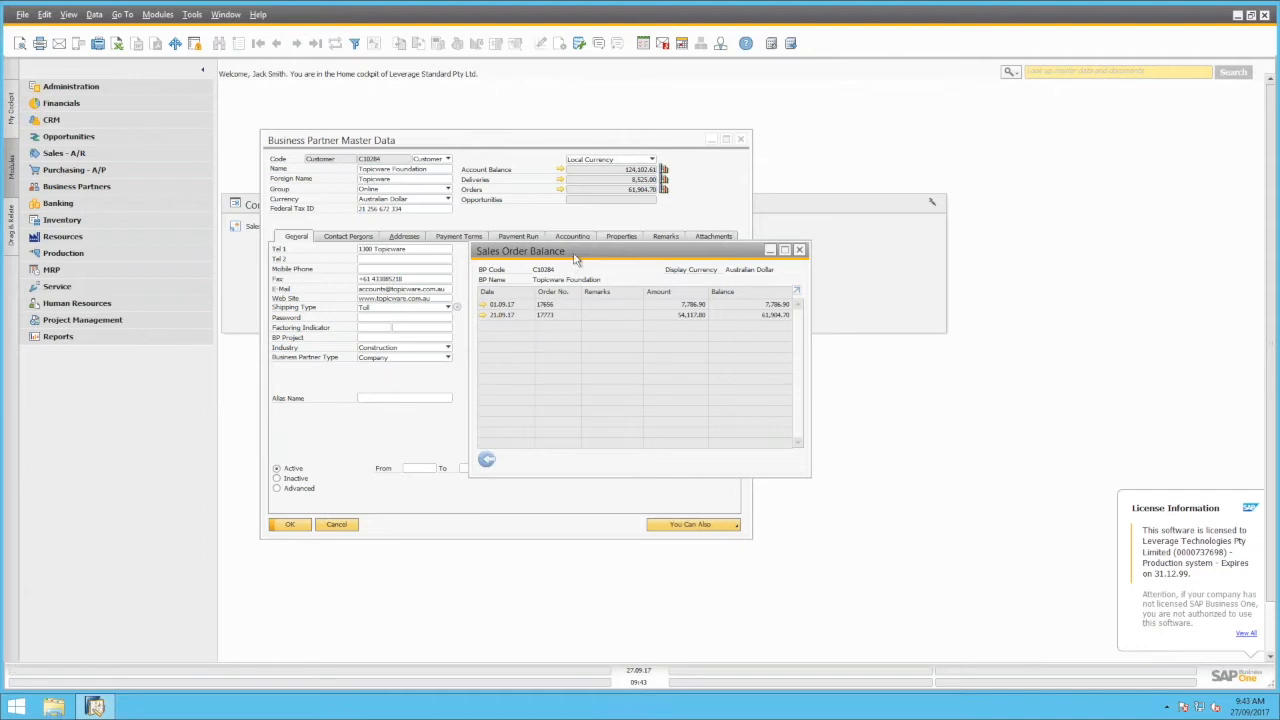
drag(586, 251, 606, 241)
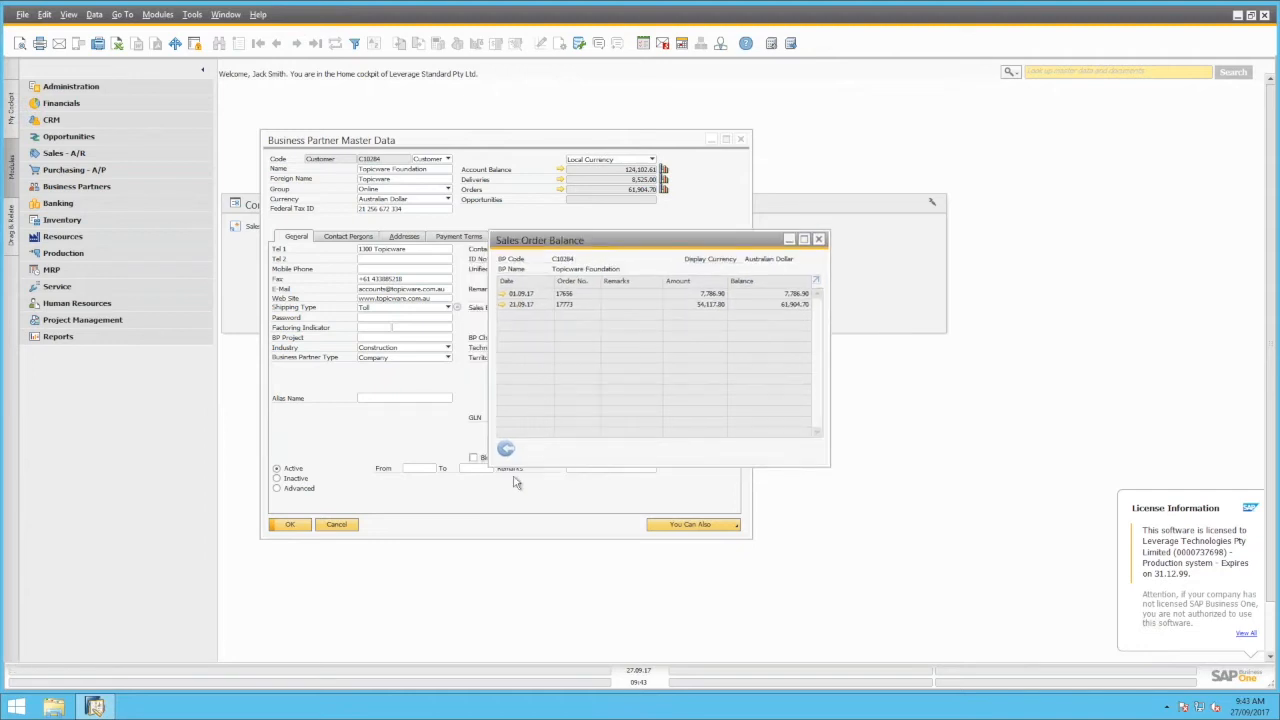
click(506, 449)
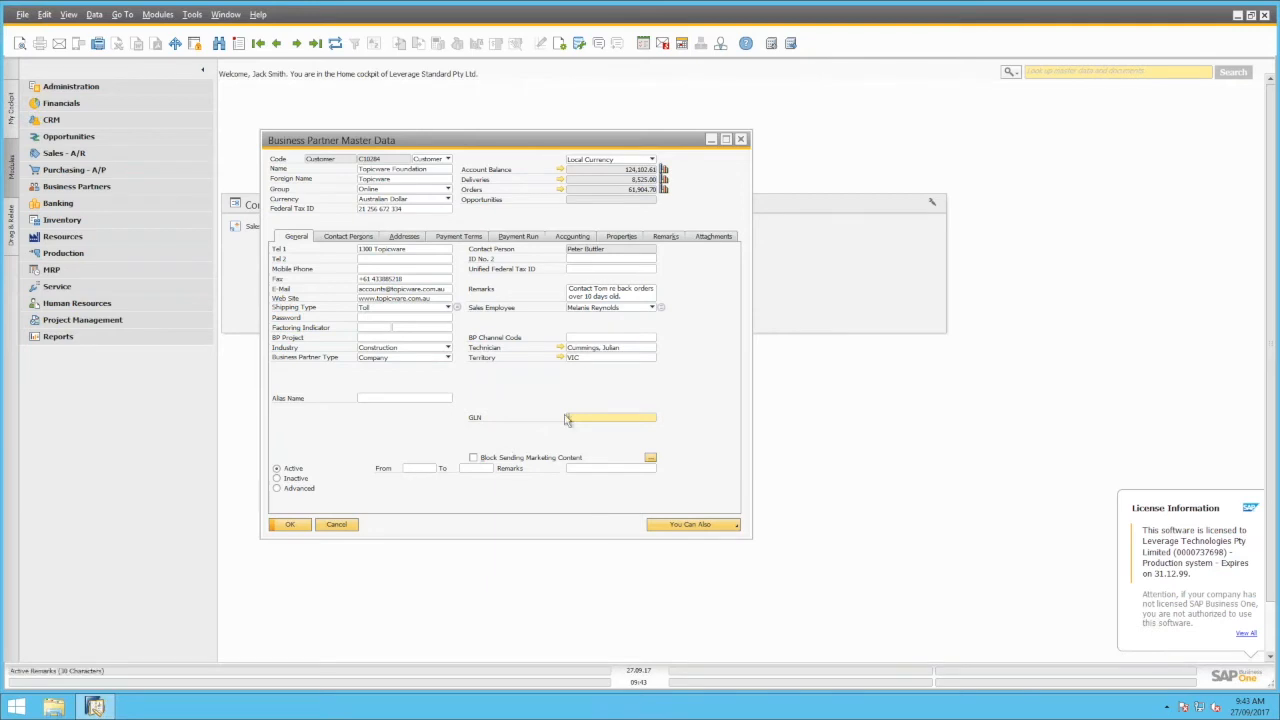
On the Addresses tab, define a new ship-to address named 'Warehouse Bondi'
click(406, 237)
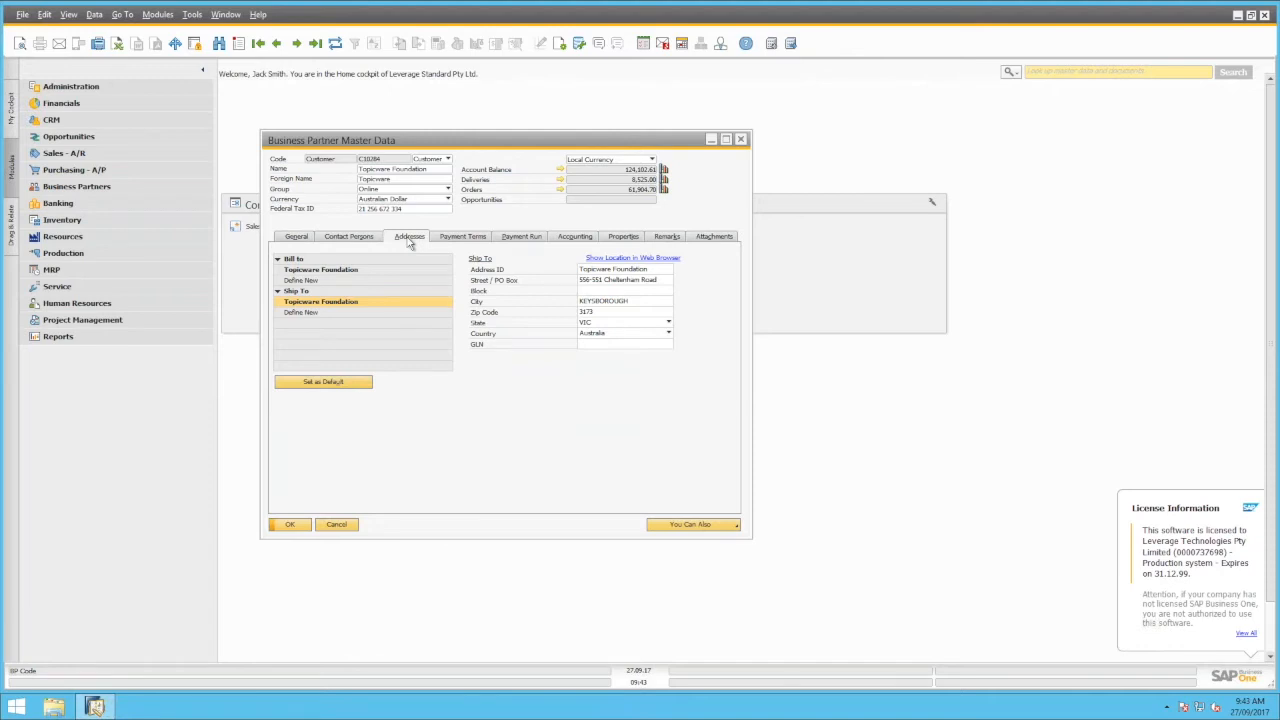
click(303, 313)
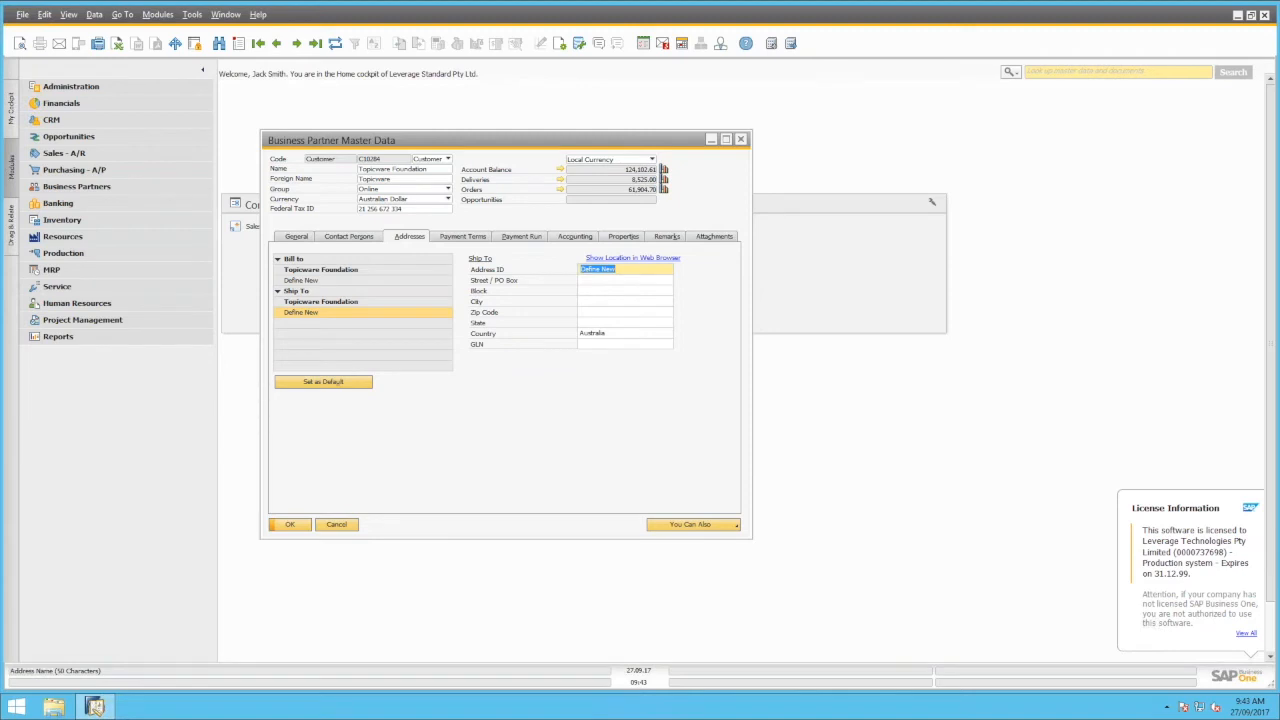
text(Are)
key(BackSpace)
key(BackSpace)
text(Warehouse Bon)
key(Tab)
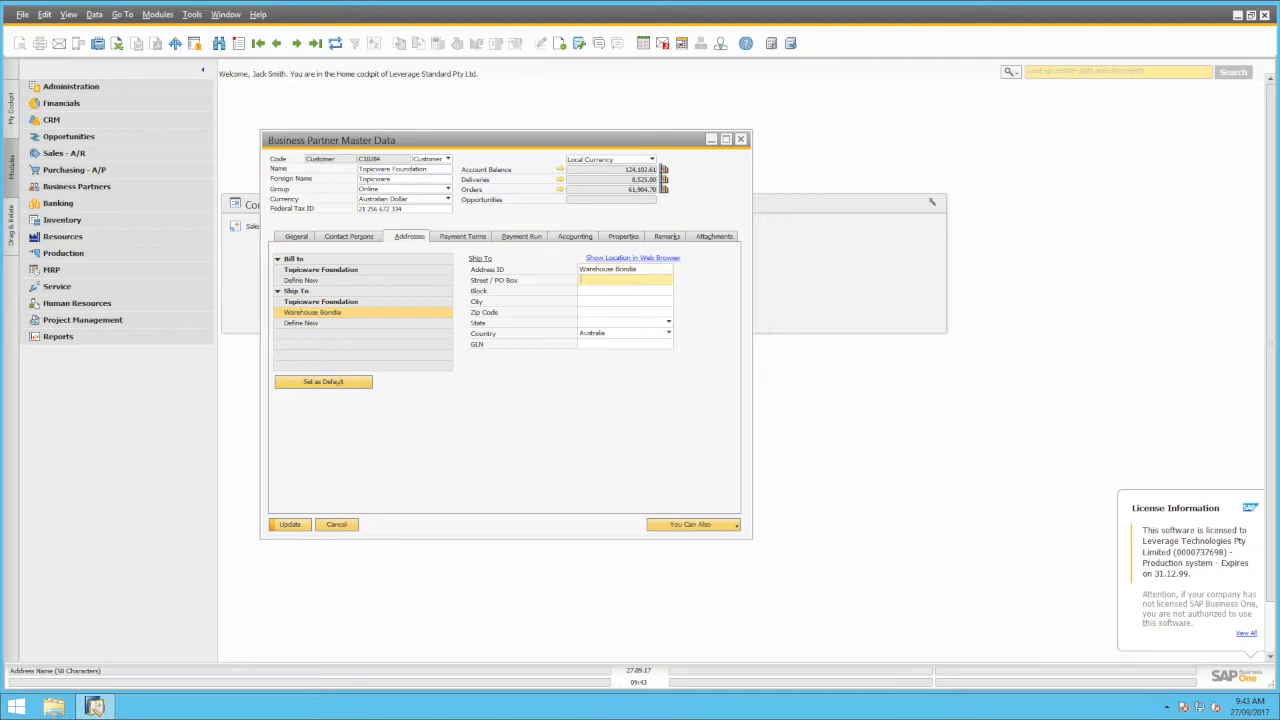
Fill in High Street, Bondi Beach, zip 2000, state NSW, and update the record
text(High Street)
key(Tab)
text(Bondi Beach)
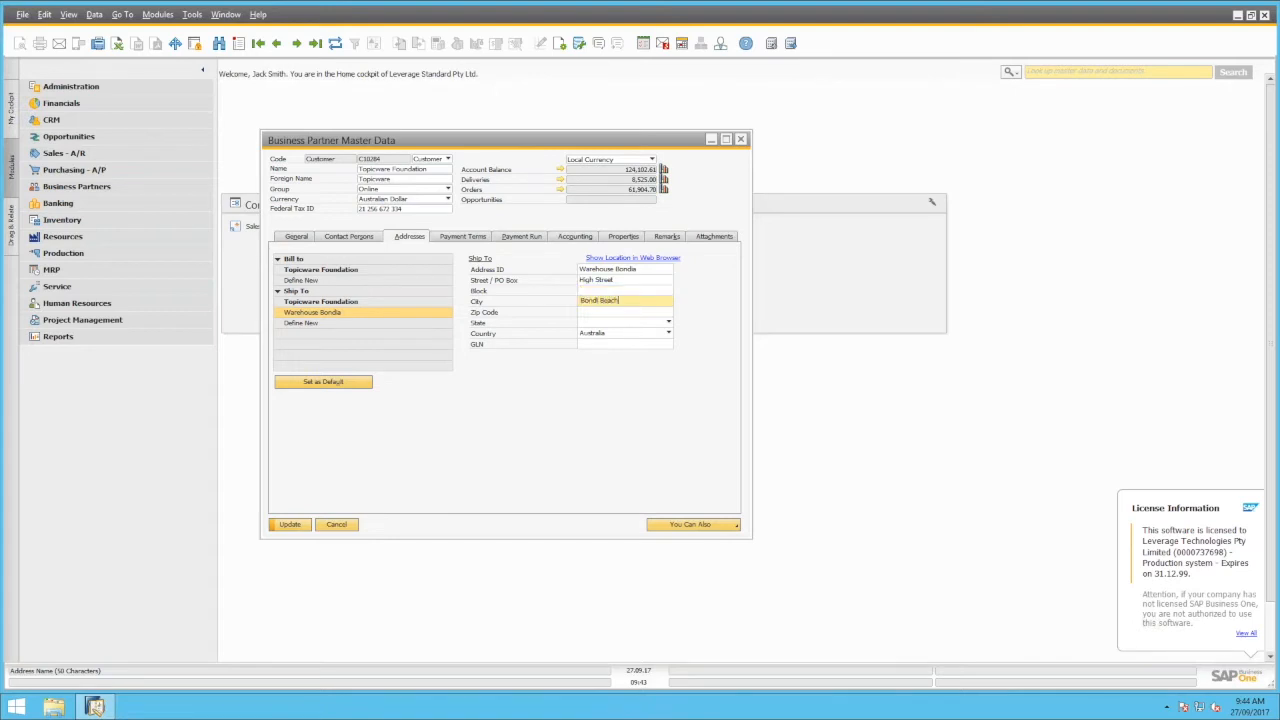
click(640, 269)
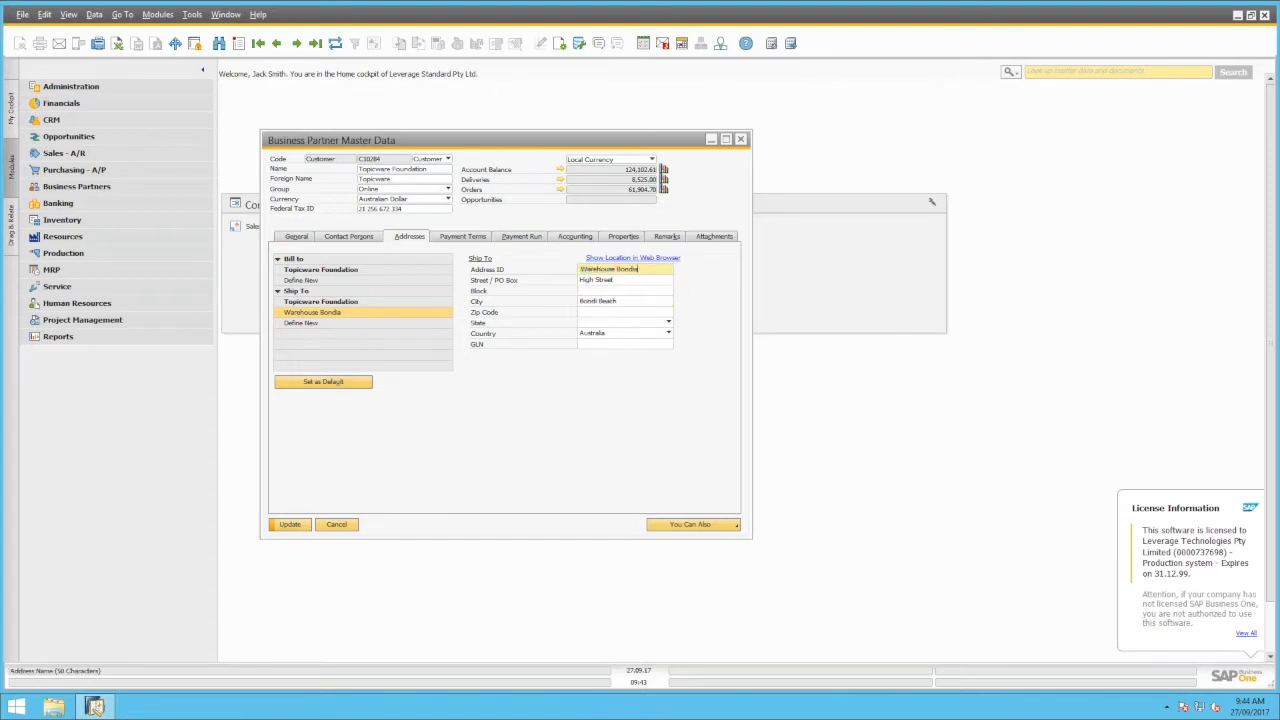
click(598, 316)
text(2)
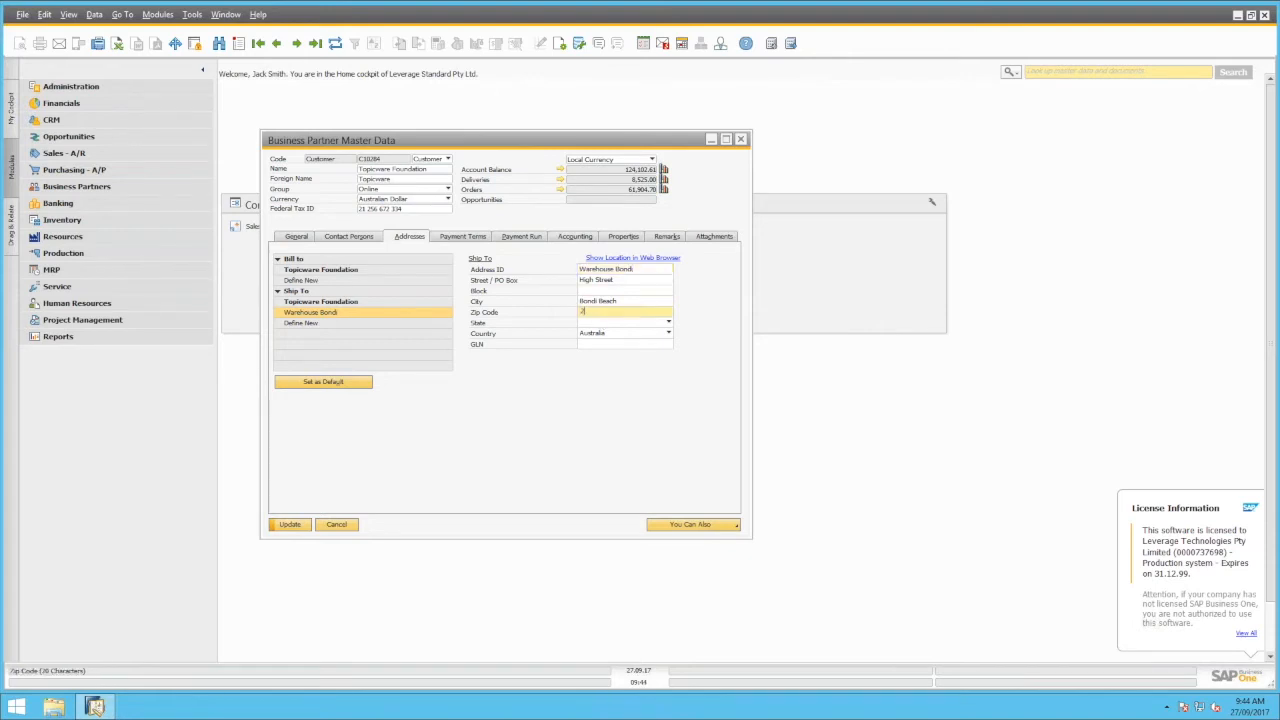
text(000)
key(Tab)
text(NSW)
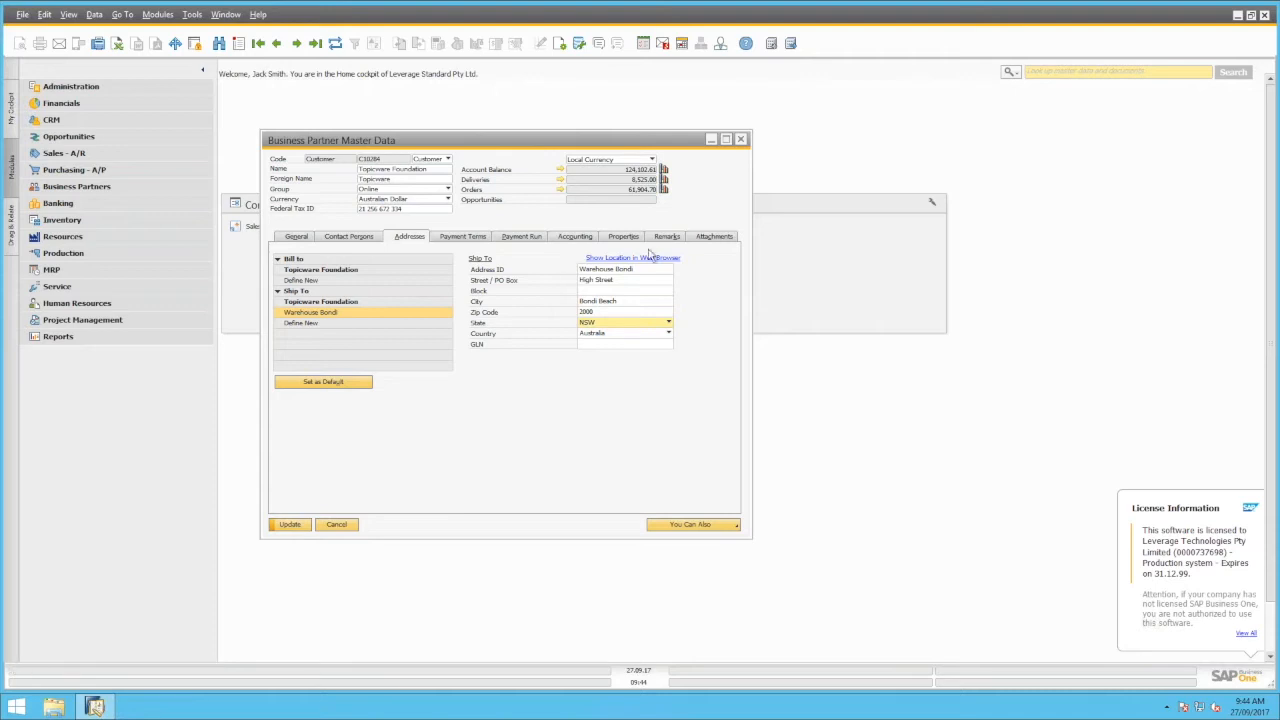
click(290, 526)
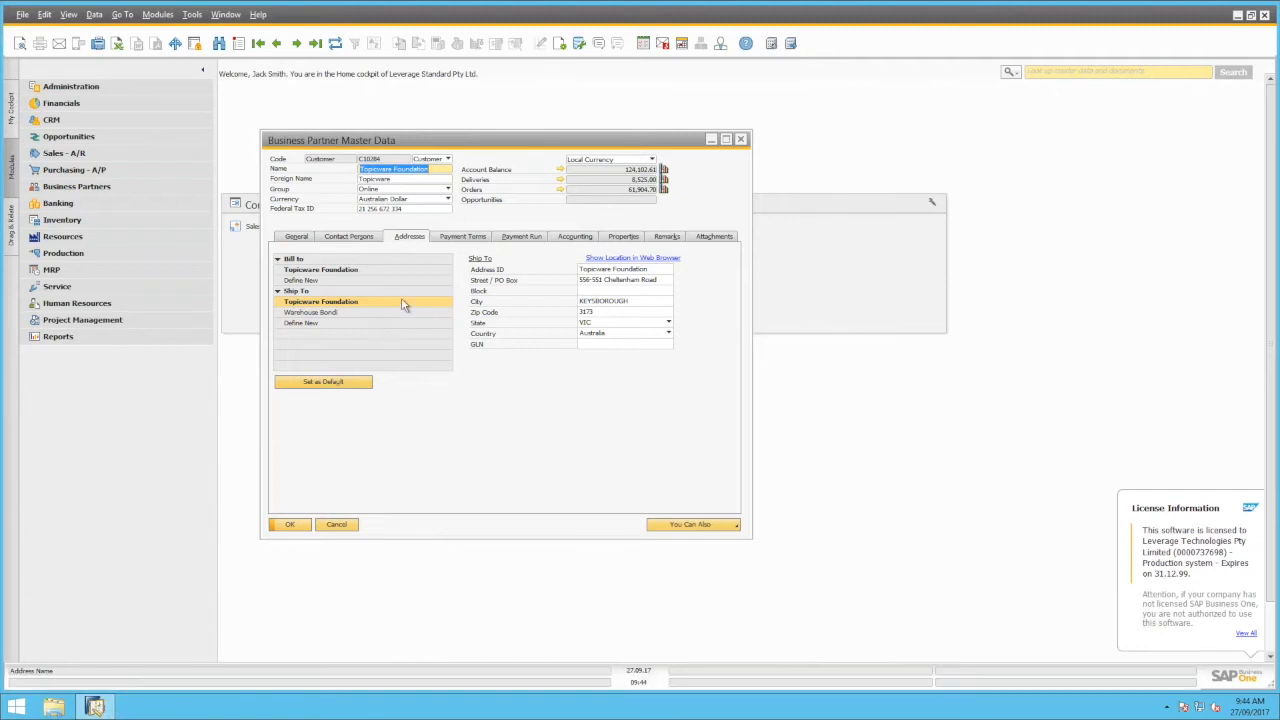
Check the Payment Terms tab, return to General, and open then close the empty Sales Analysis report
click(478, 244)
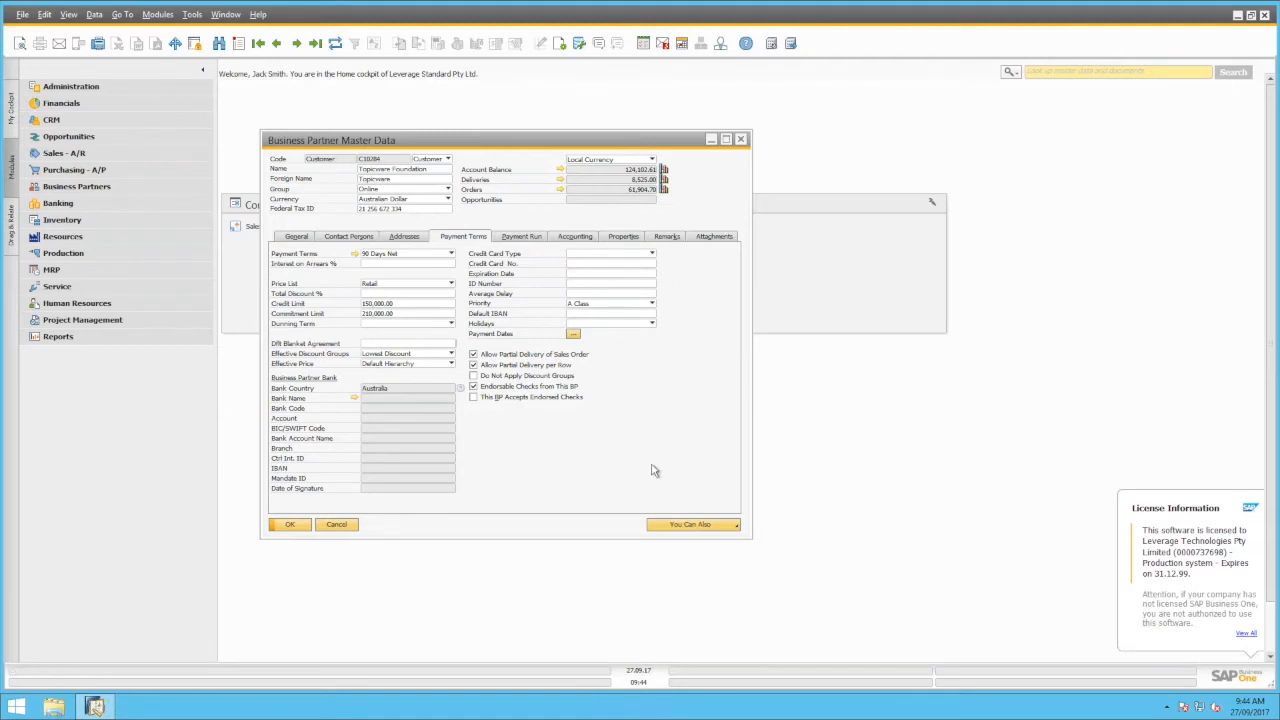
click(298, 238)
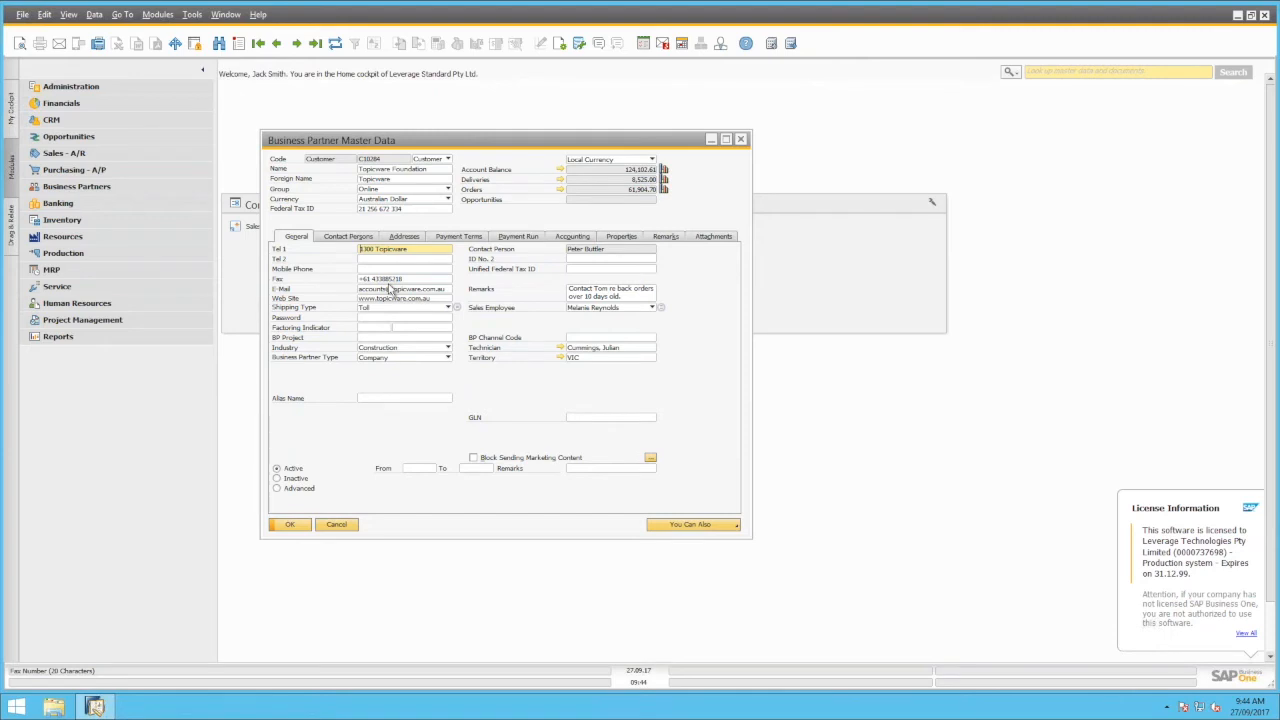
click(664, 177)
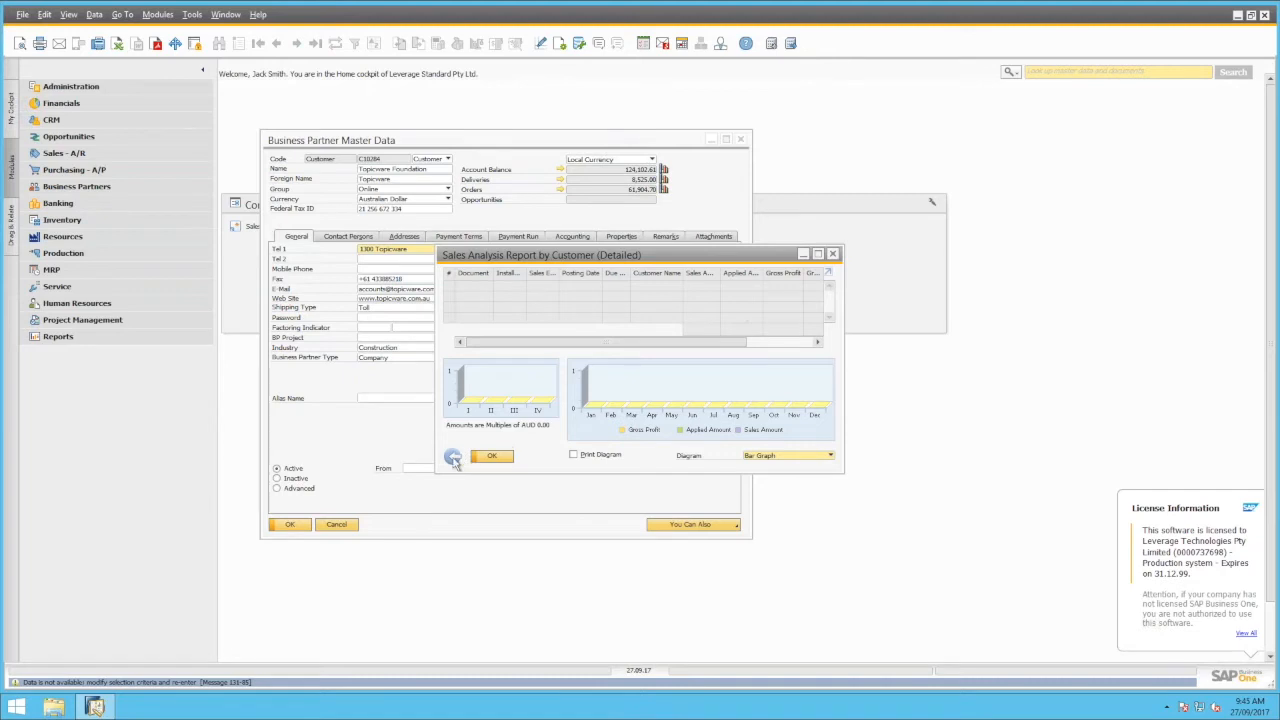
click(453, 458)
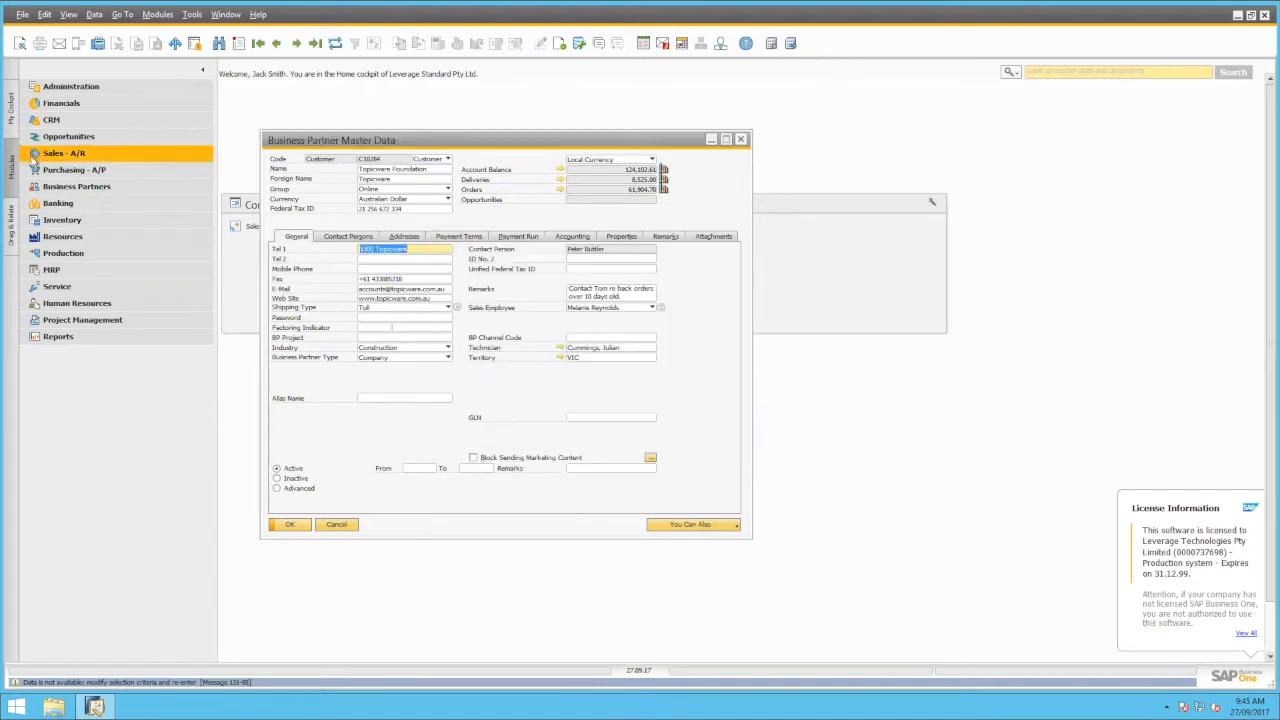
Drag the customer's BP Code onto A/R Invoice in Drag & Relate to list its 43 invoices
drag(388, 140, 440, 129)
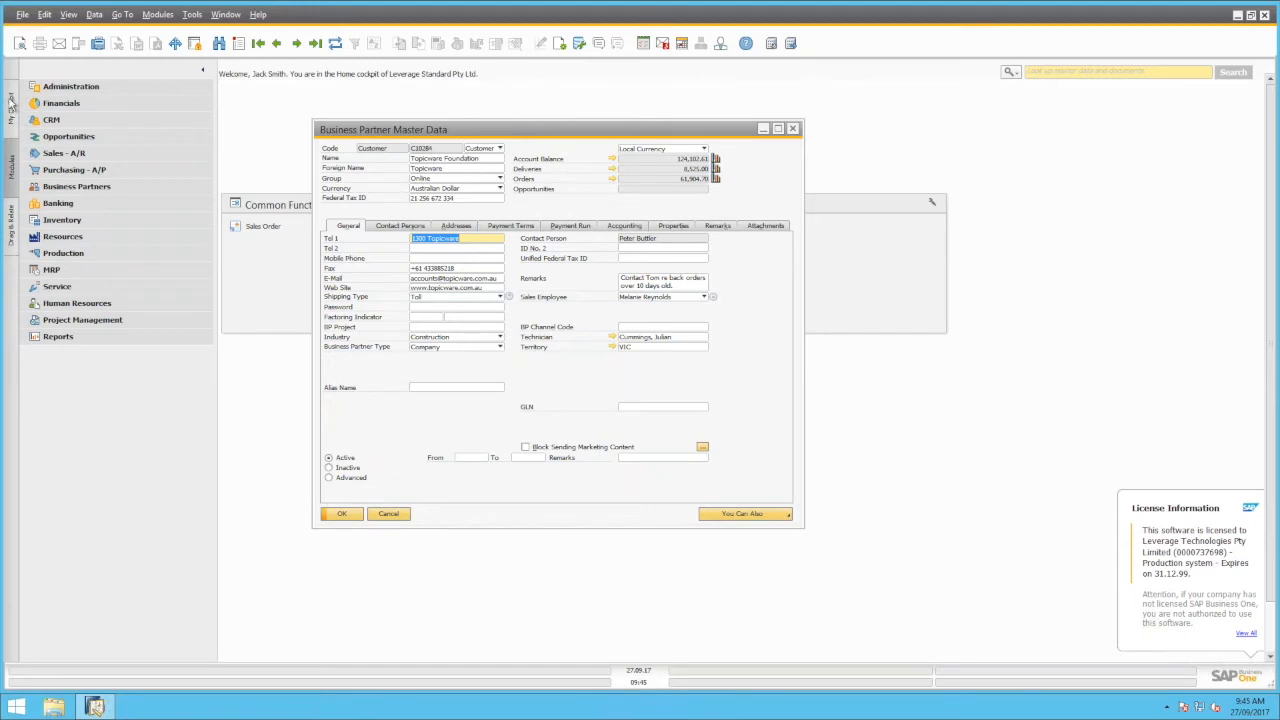
click(14, 233)
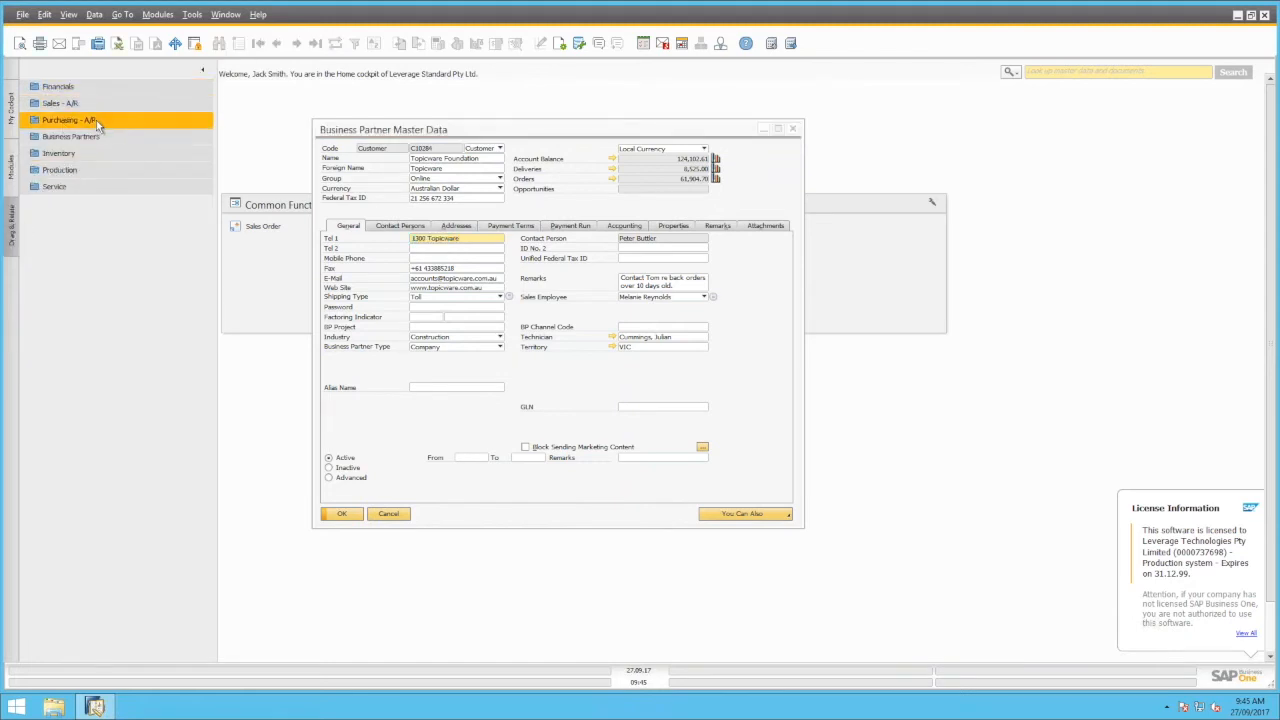
click(70, 104)
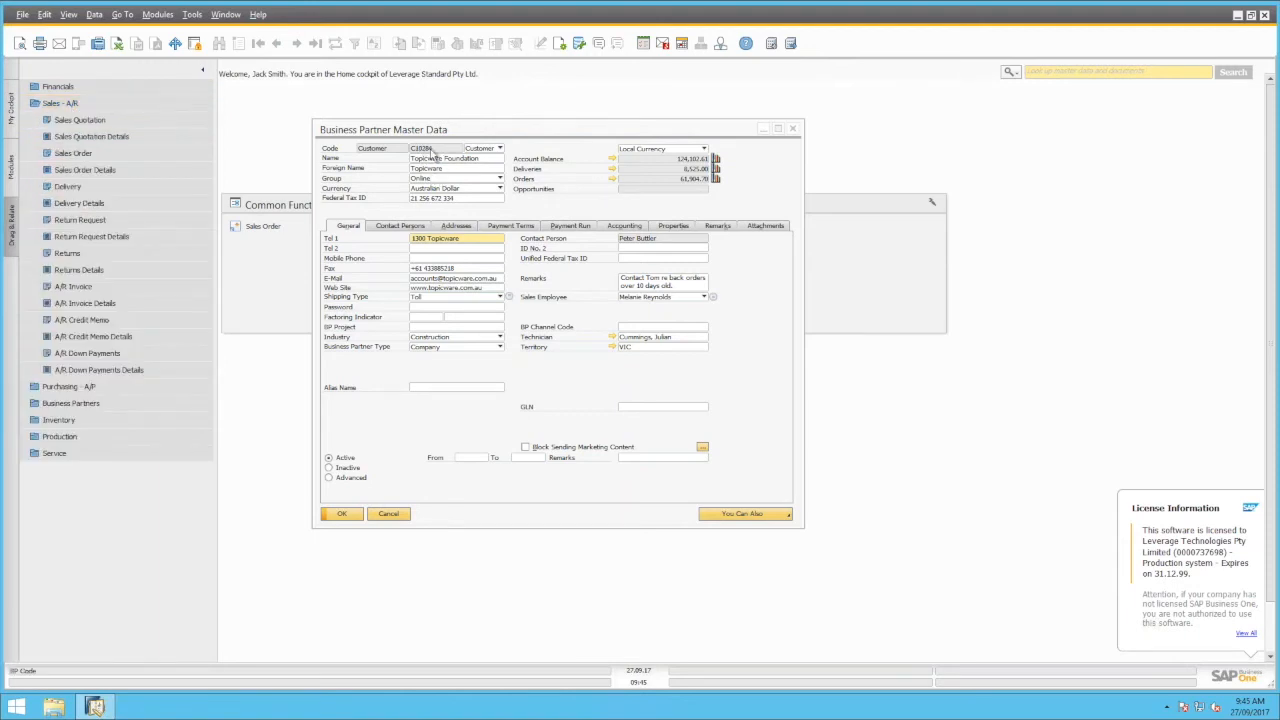
drag(439, 130, 451, 127)
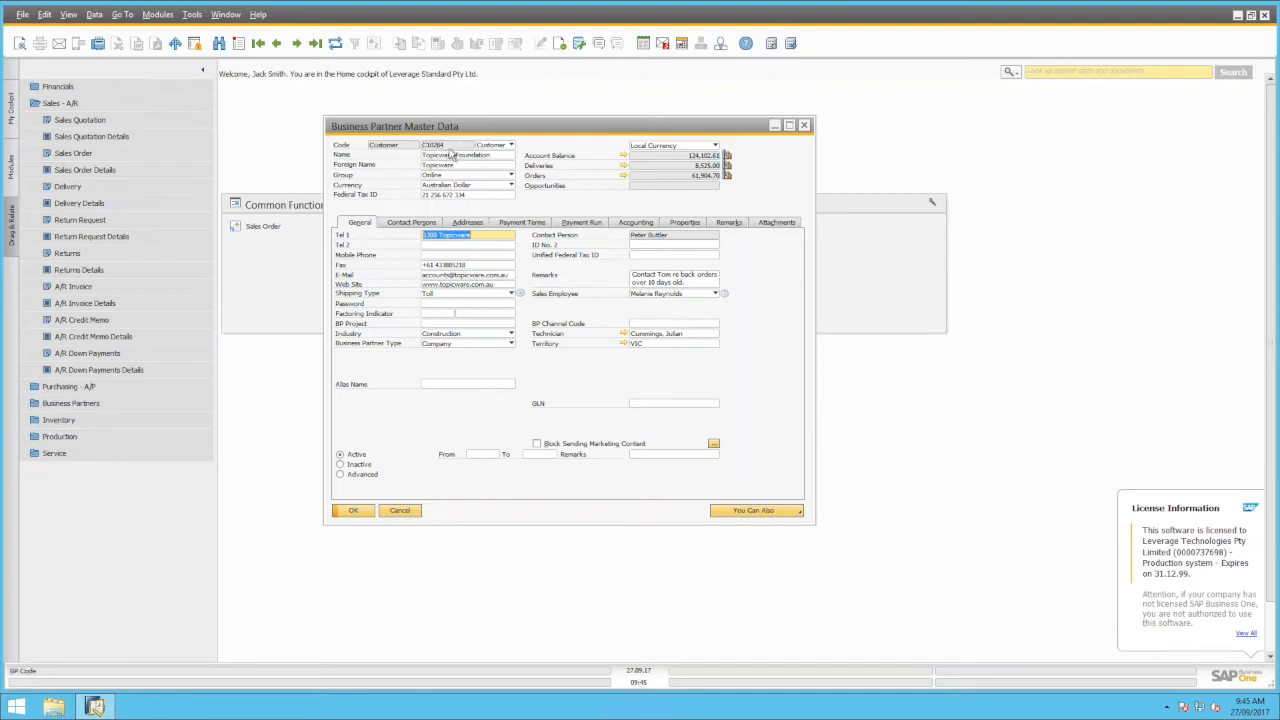
drag(449, 150, 100, 292)
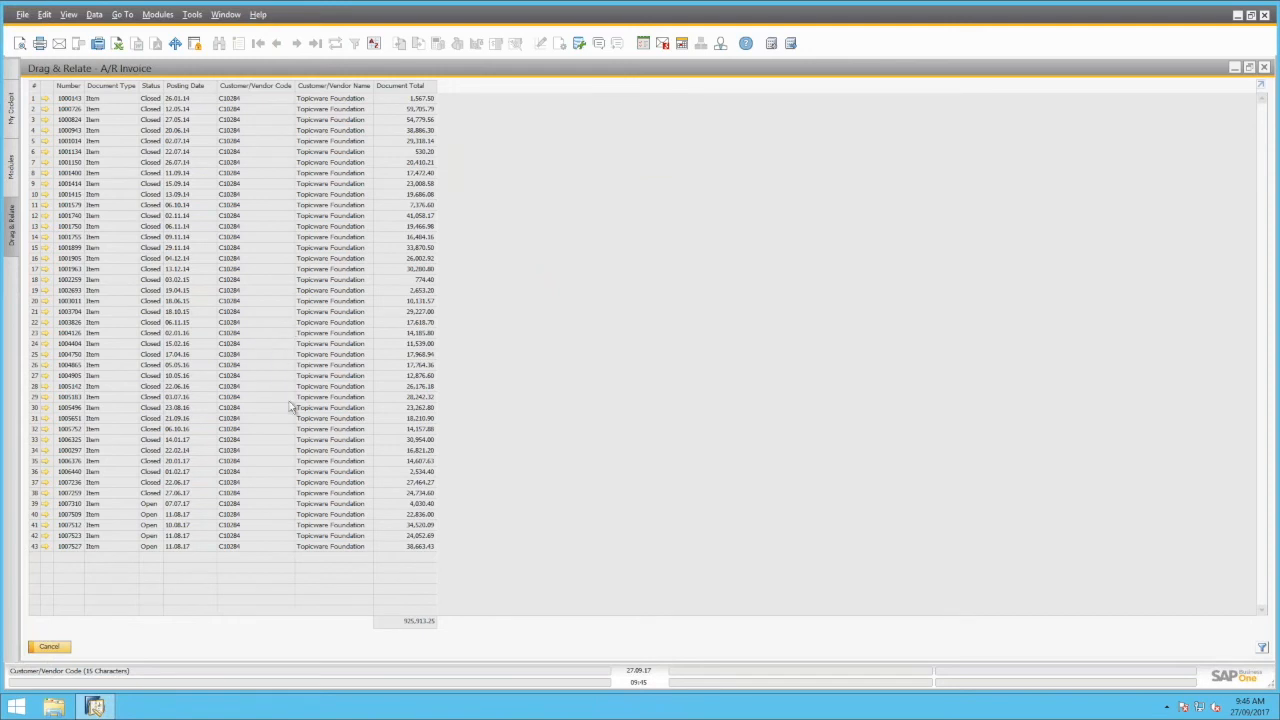
Close the invoice list, open the customer's A/R Invoice Details list via Drag & Relate, then close it
click(59, 652)
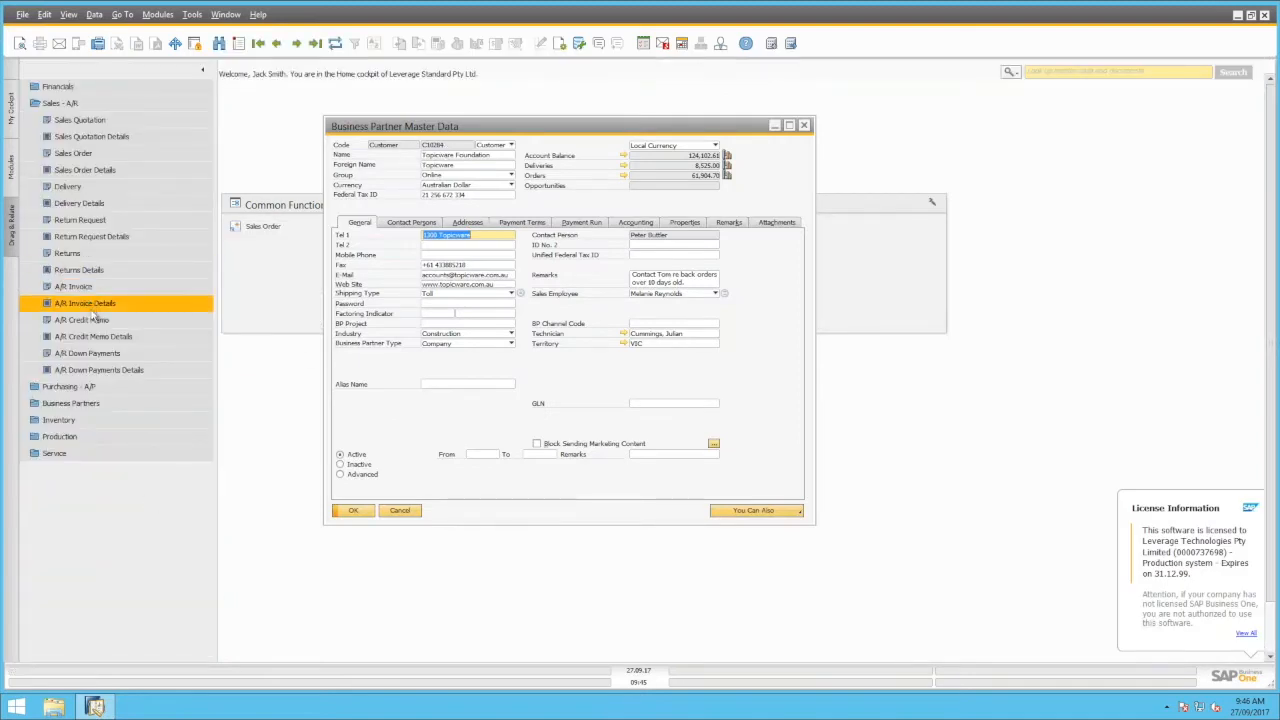
drag(440, 145, 120, 312)
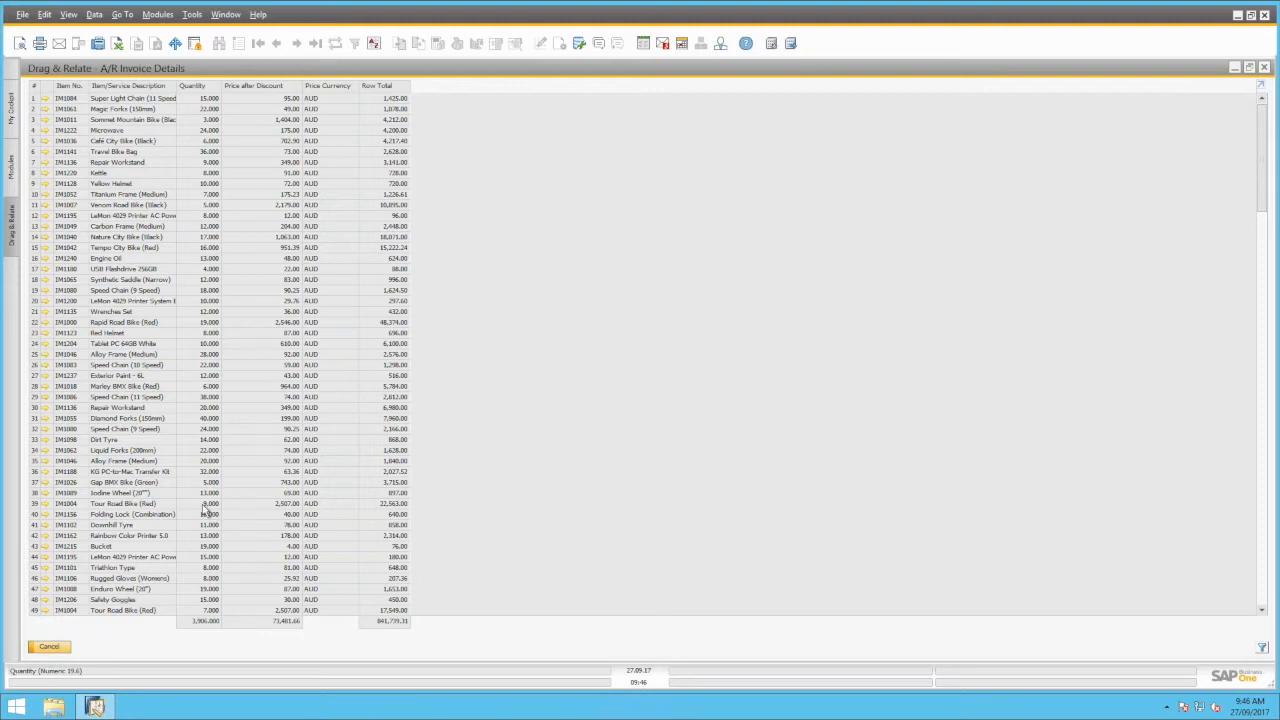
click(50, 647)
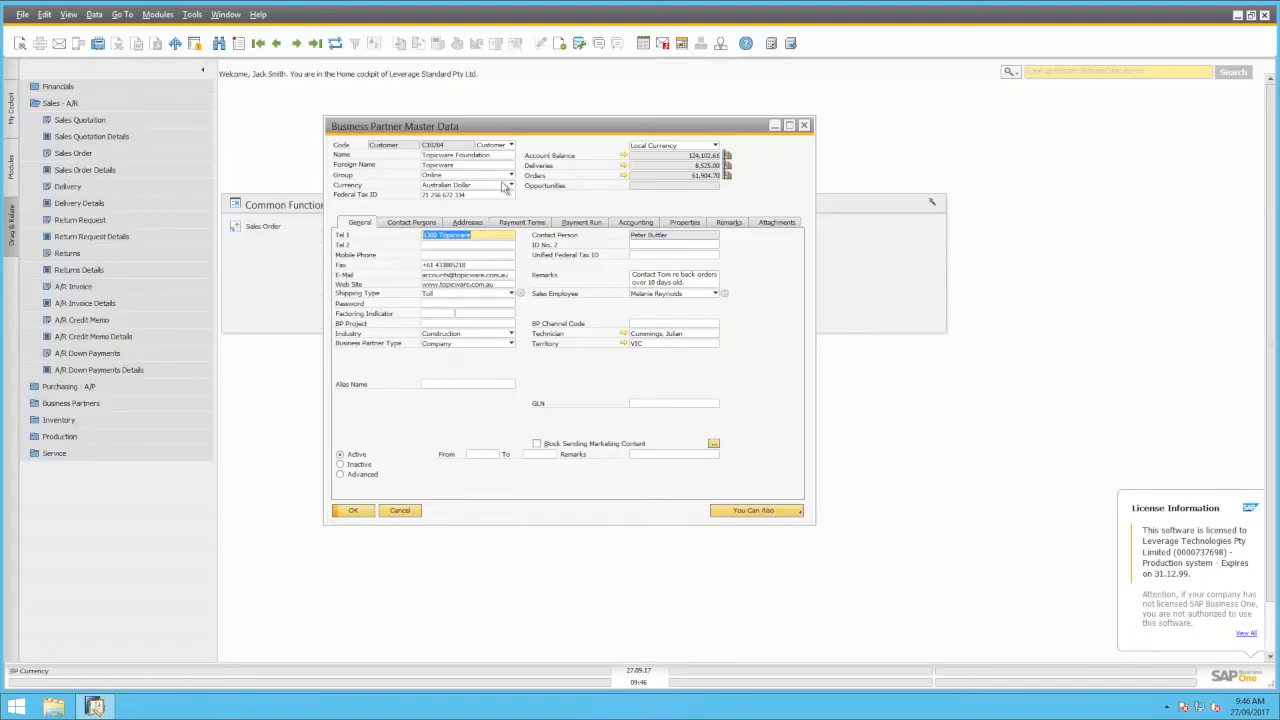
right_click(583, 371)
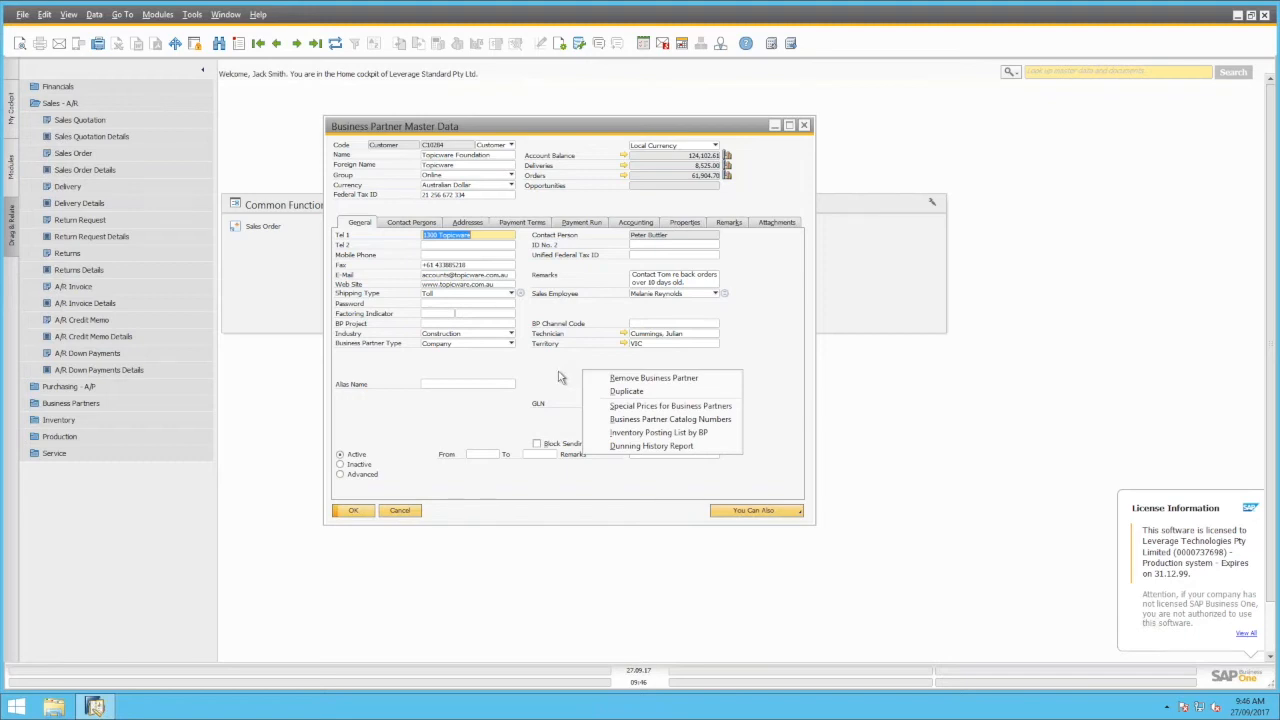
click(657, 408)
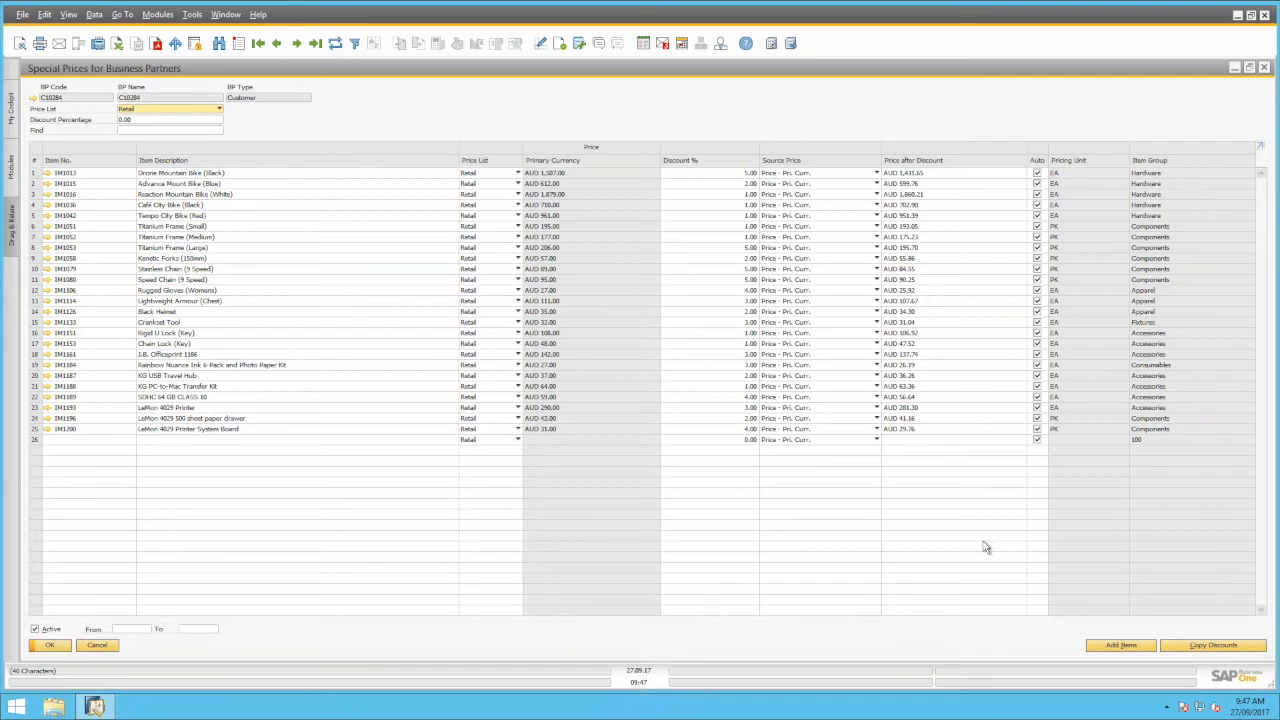
click(96, 646)
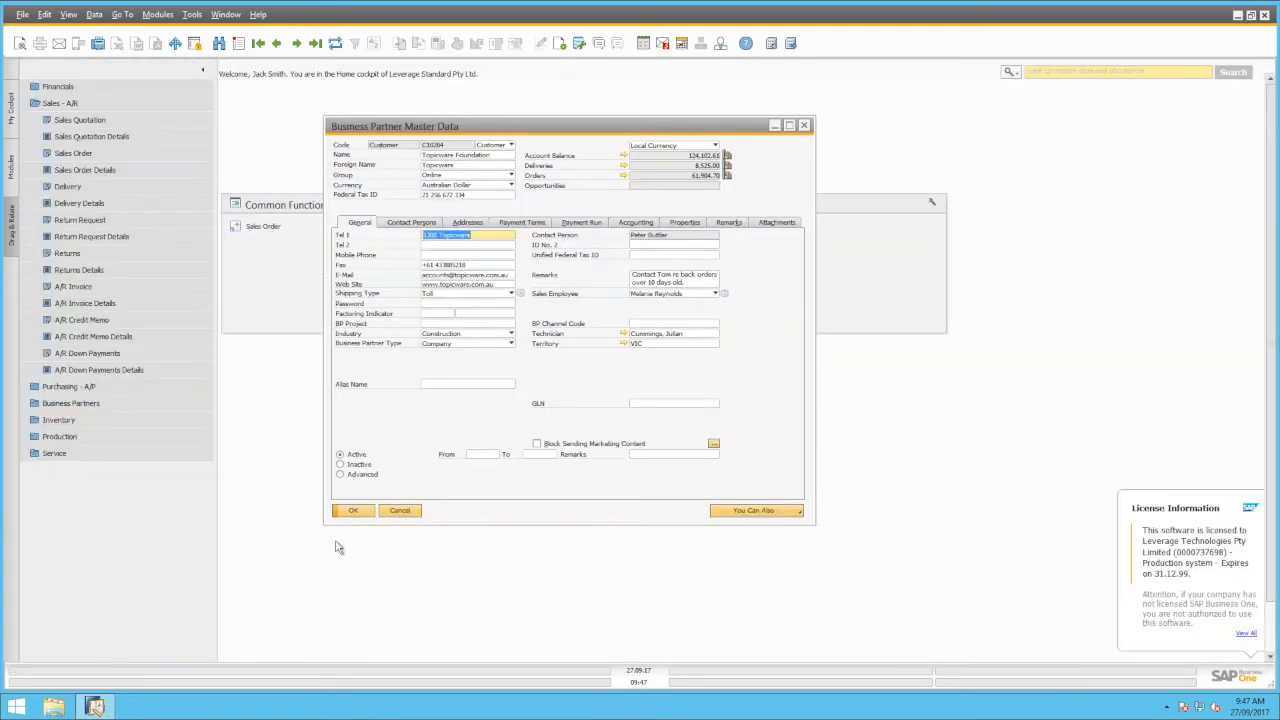
Review the customer's Business Partner Catalog Numbers for its six items, such as 6651FDF, and confirm with OK
right_click(593, 369)
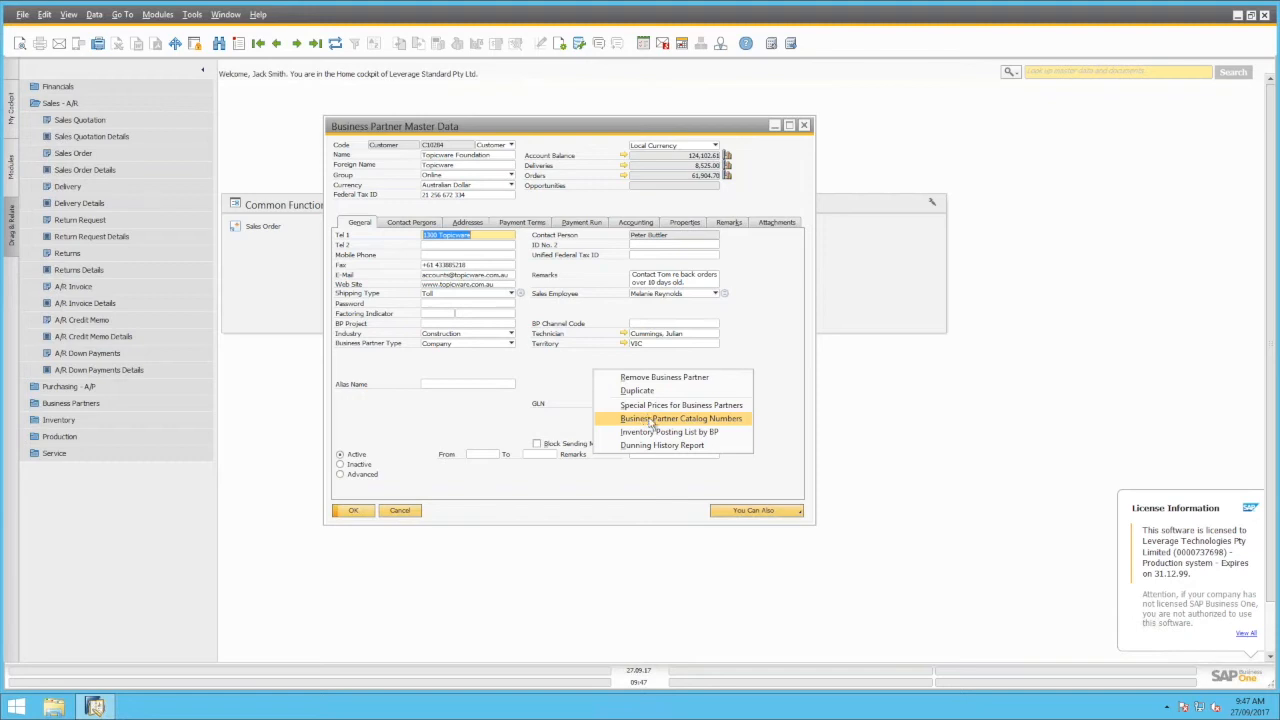
click(652, 420)
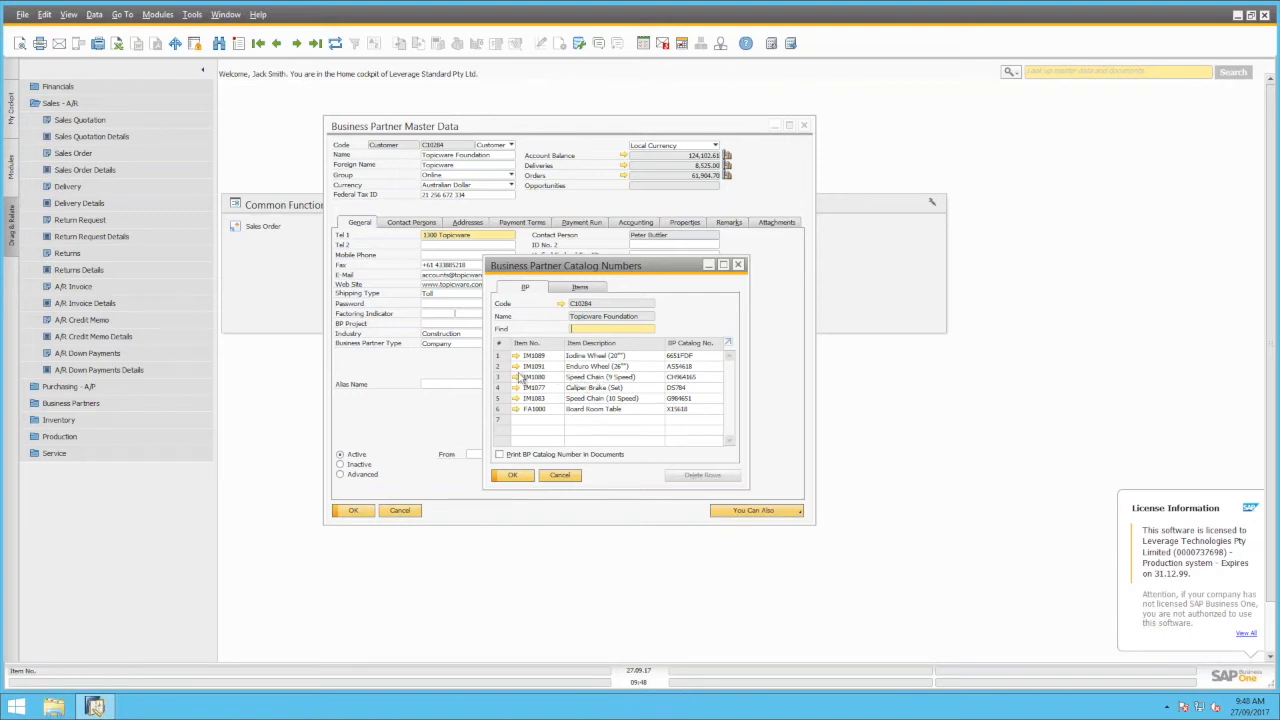
double_click(693, 366)
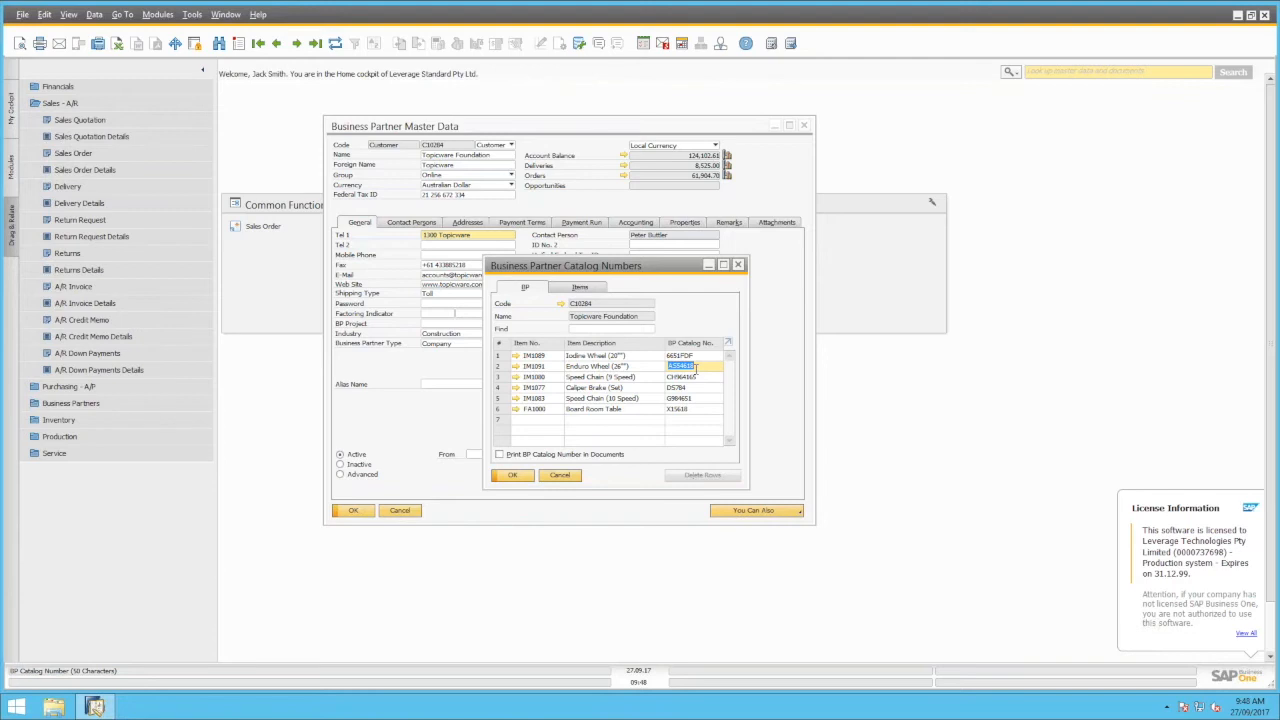
click(518, 479)
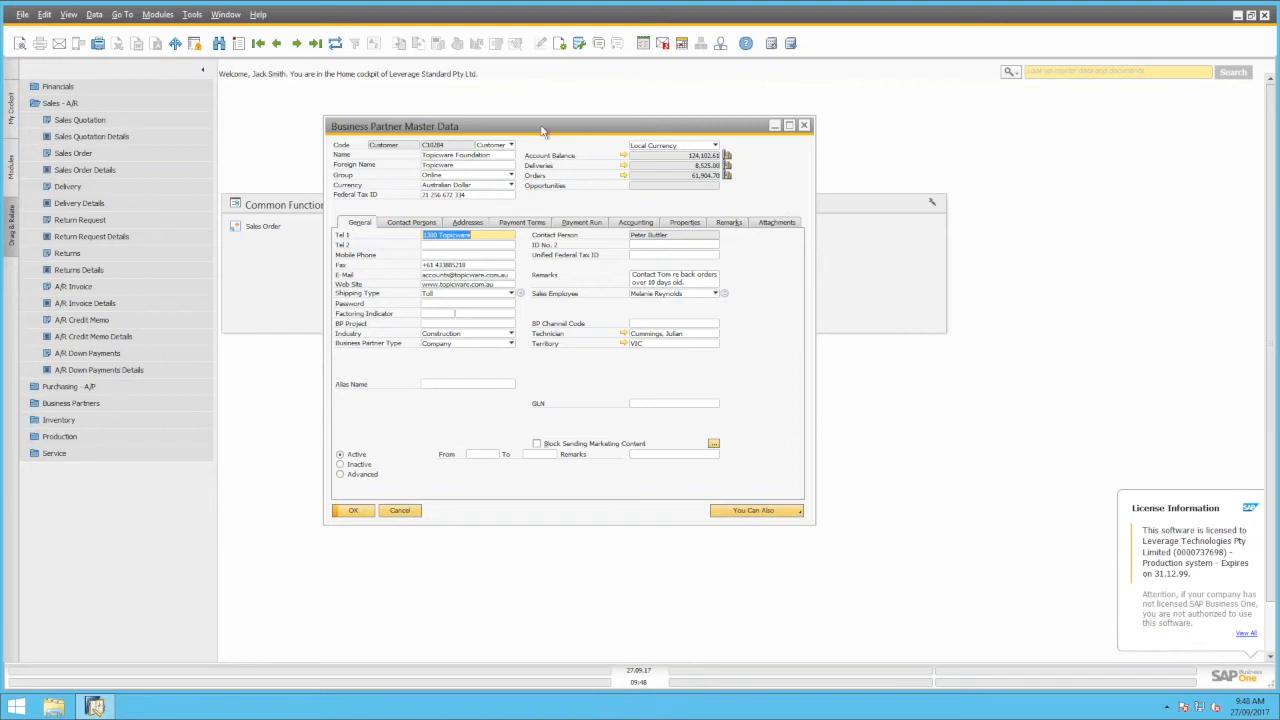
drag(540, 131, 548, 132)
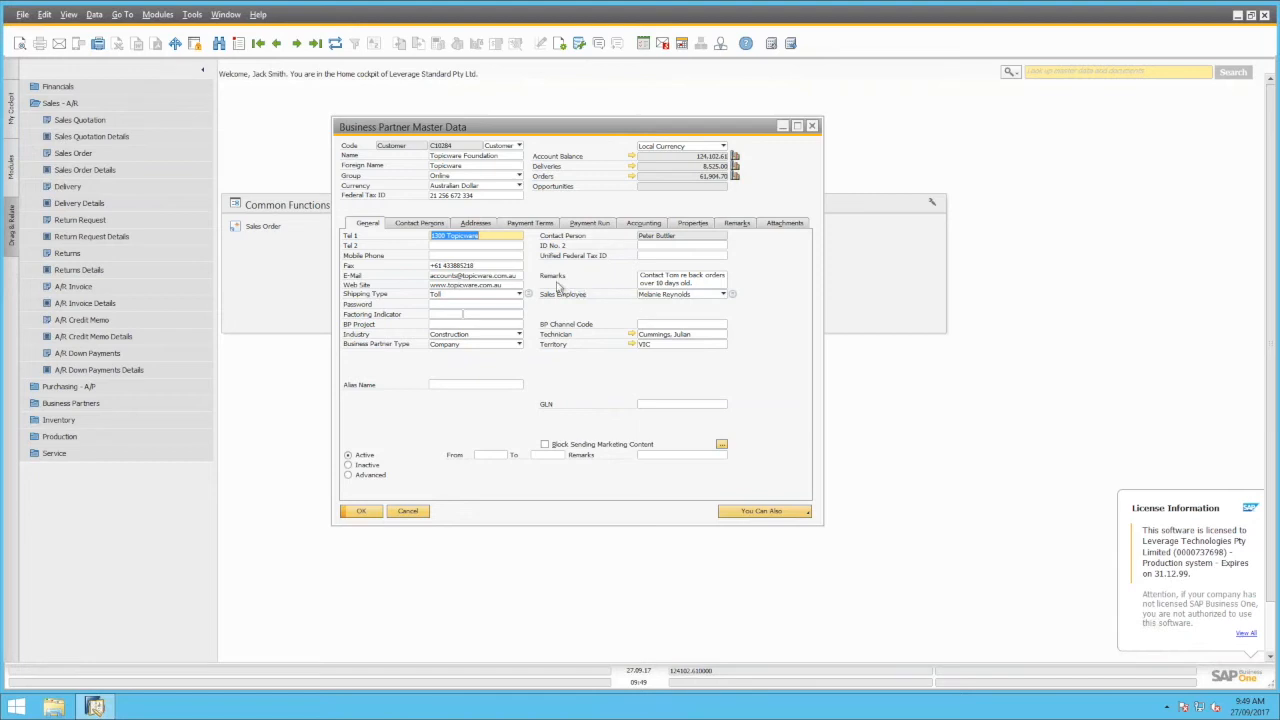
click(706, 287)
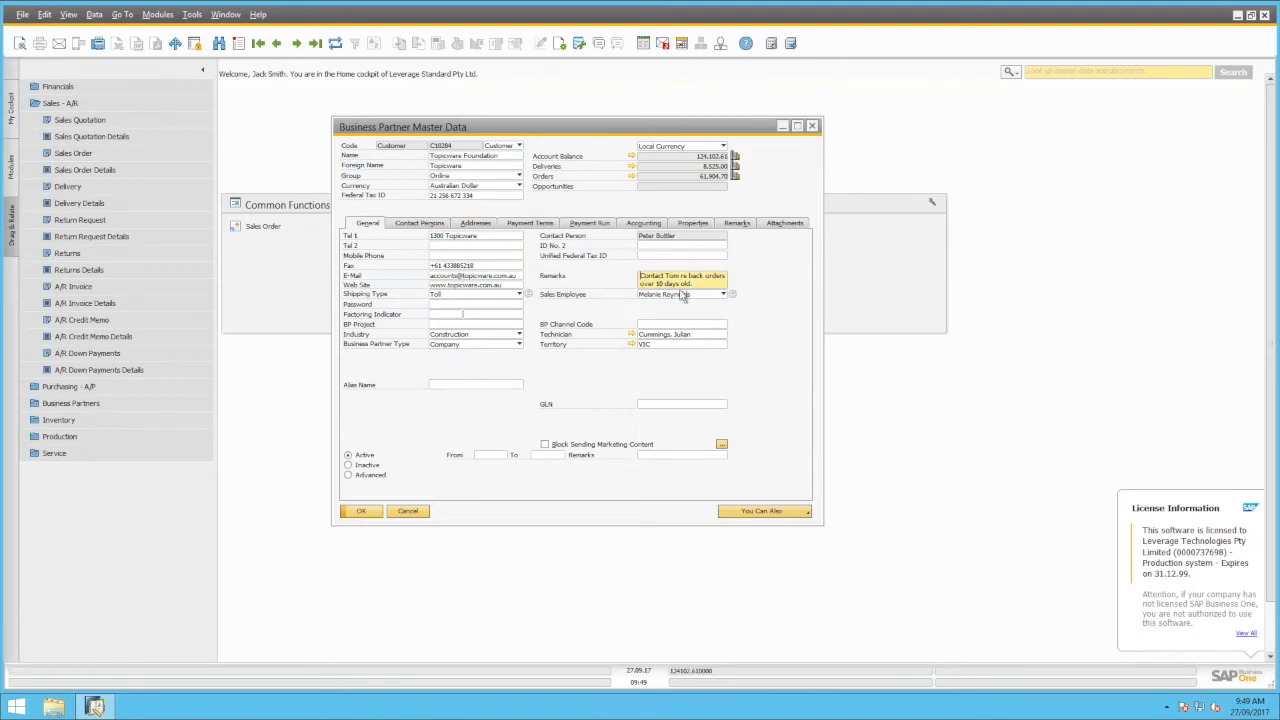
drag(645, 279, 955, 671)
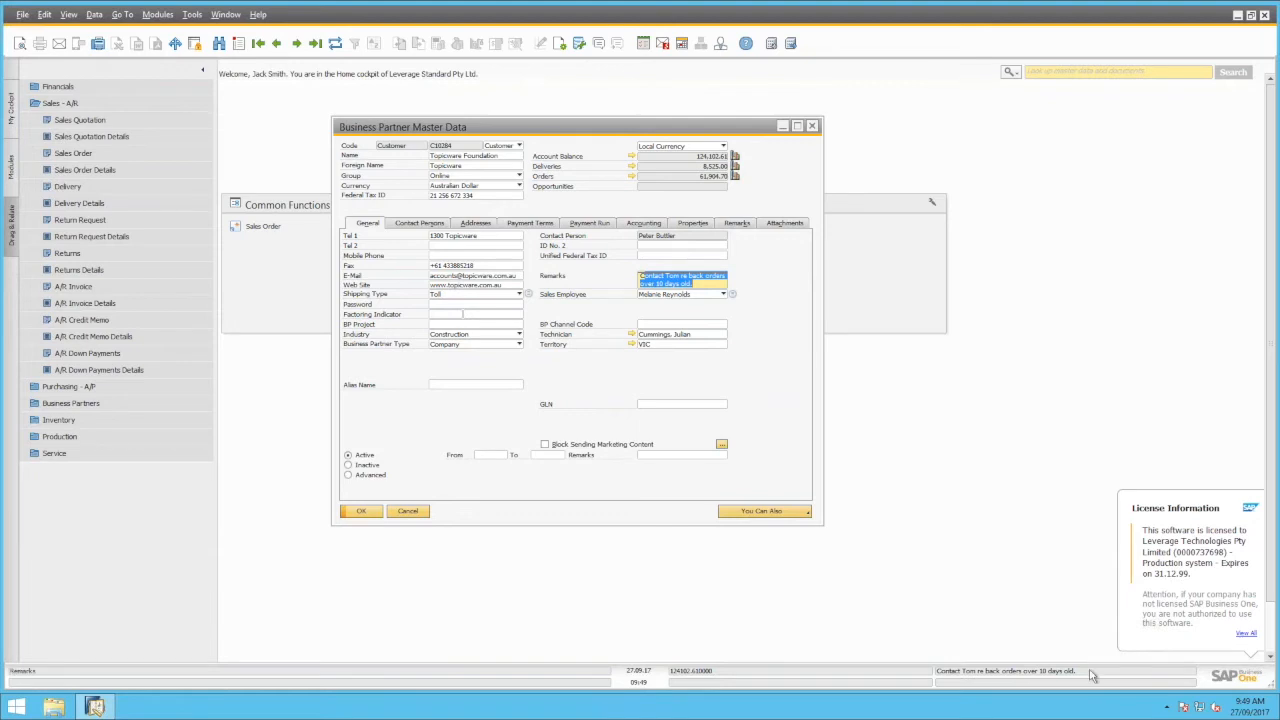
click(453, 277)
drag(714, 688, 713, 686)
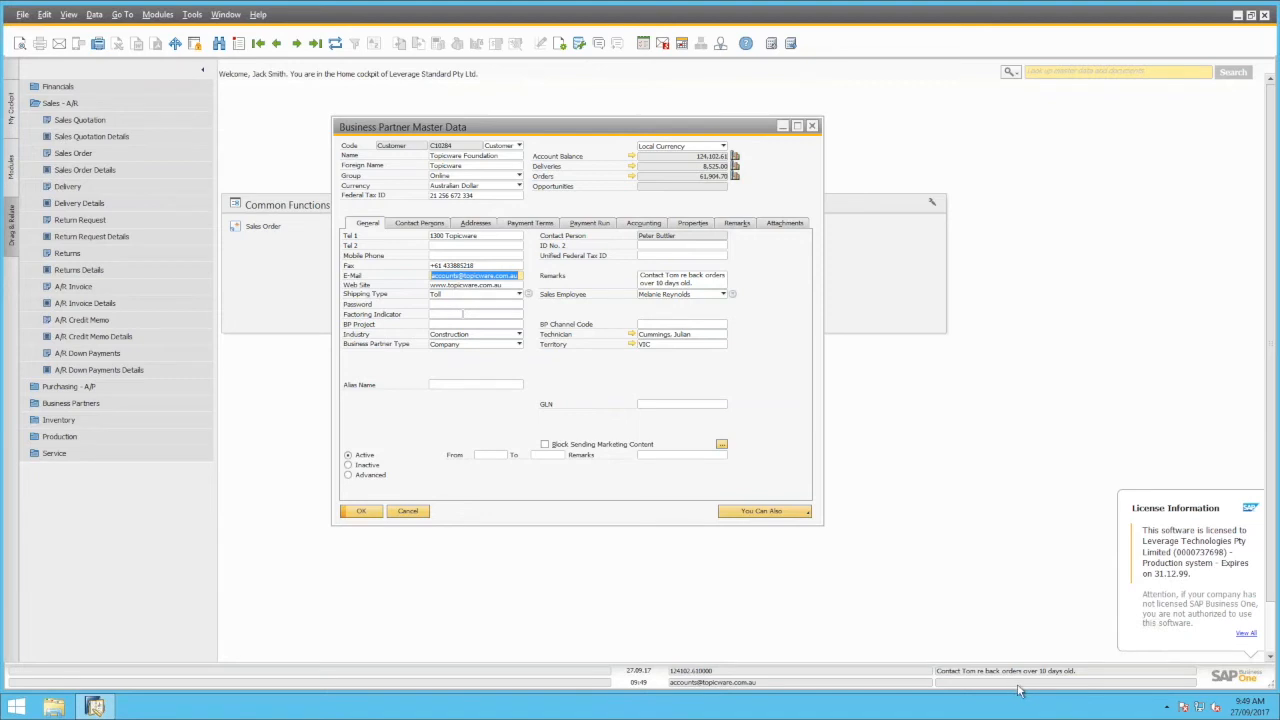
click(697, 283)
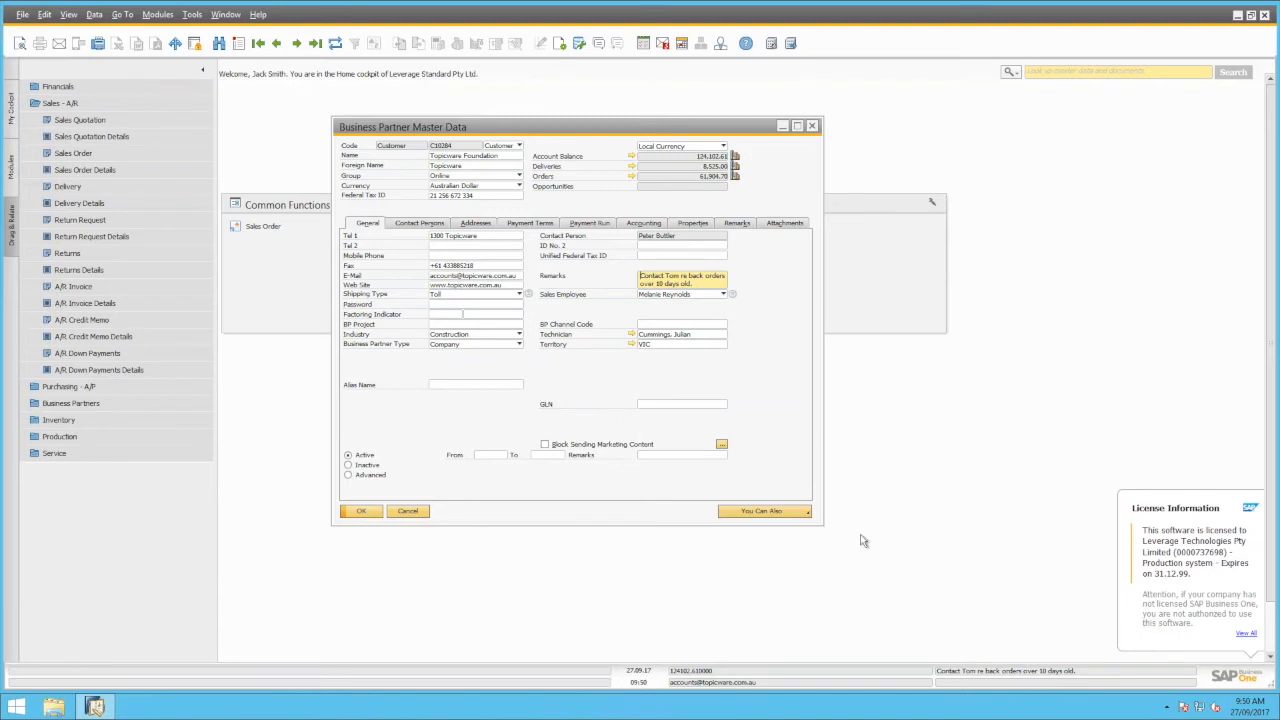
Create a sales order from the customer record, keeping the existing contact person
click(806, 514)
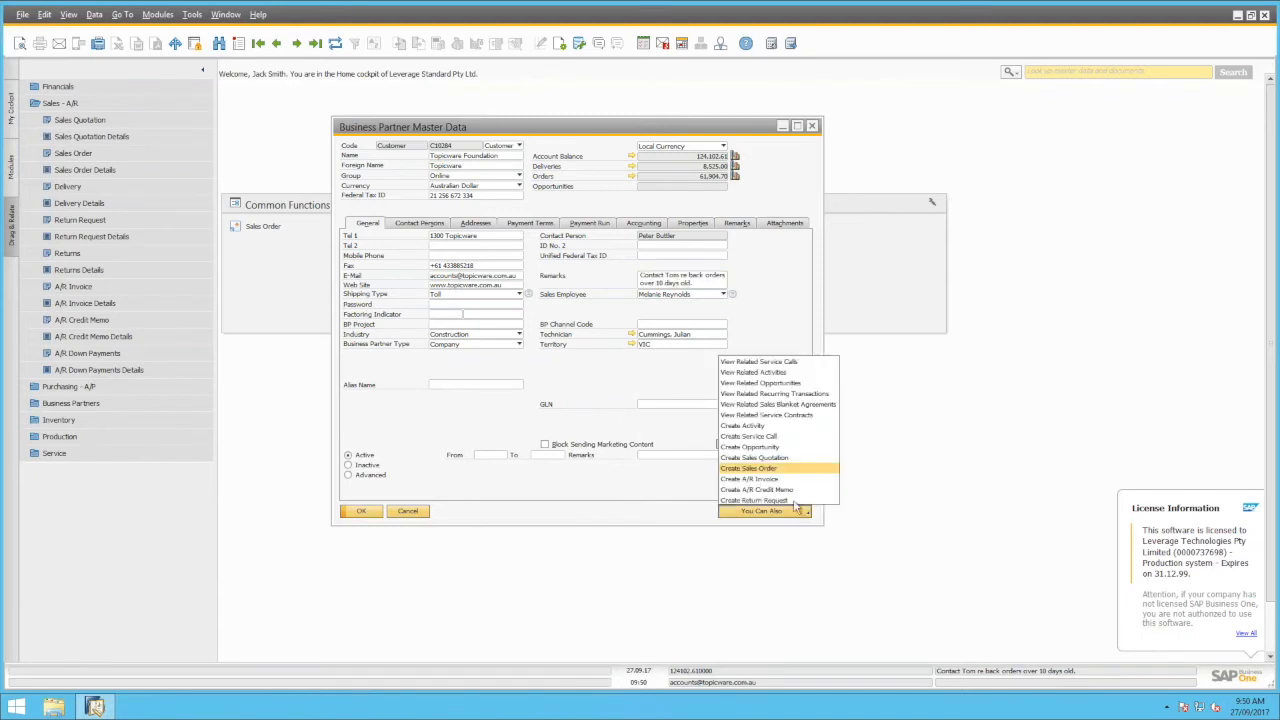
click(748, 468)
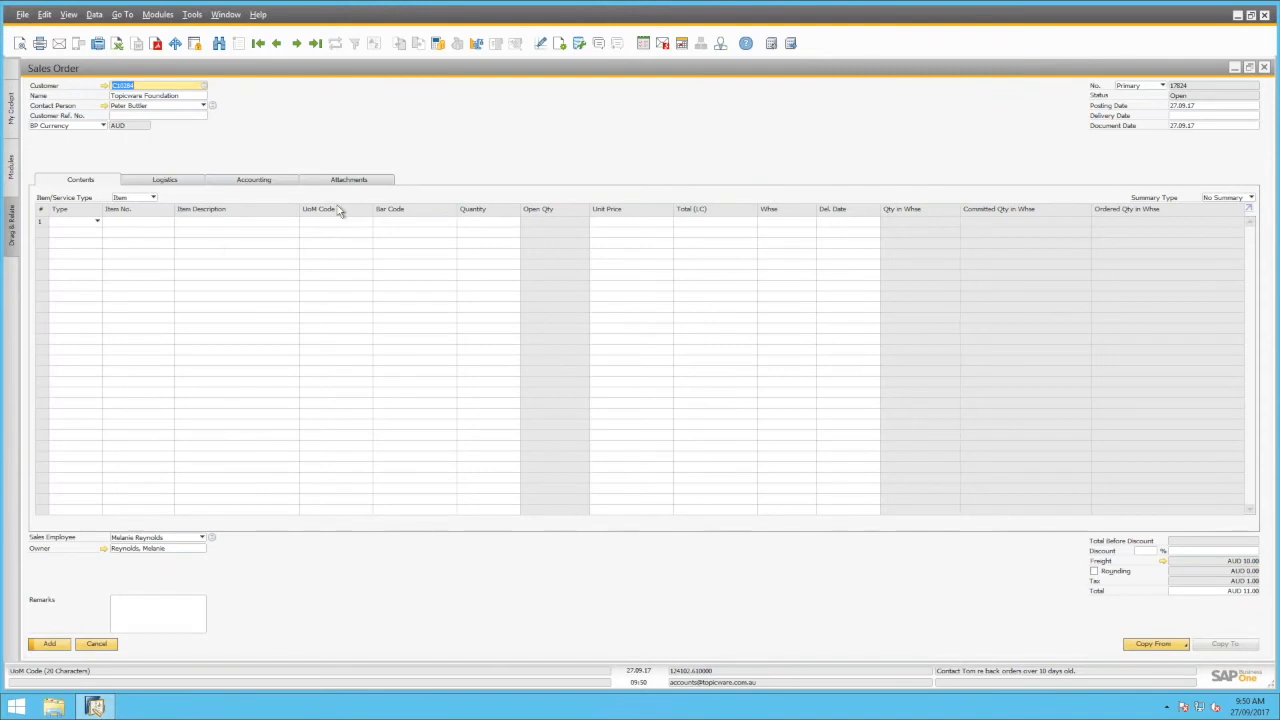
click(150, 108)
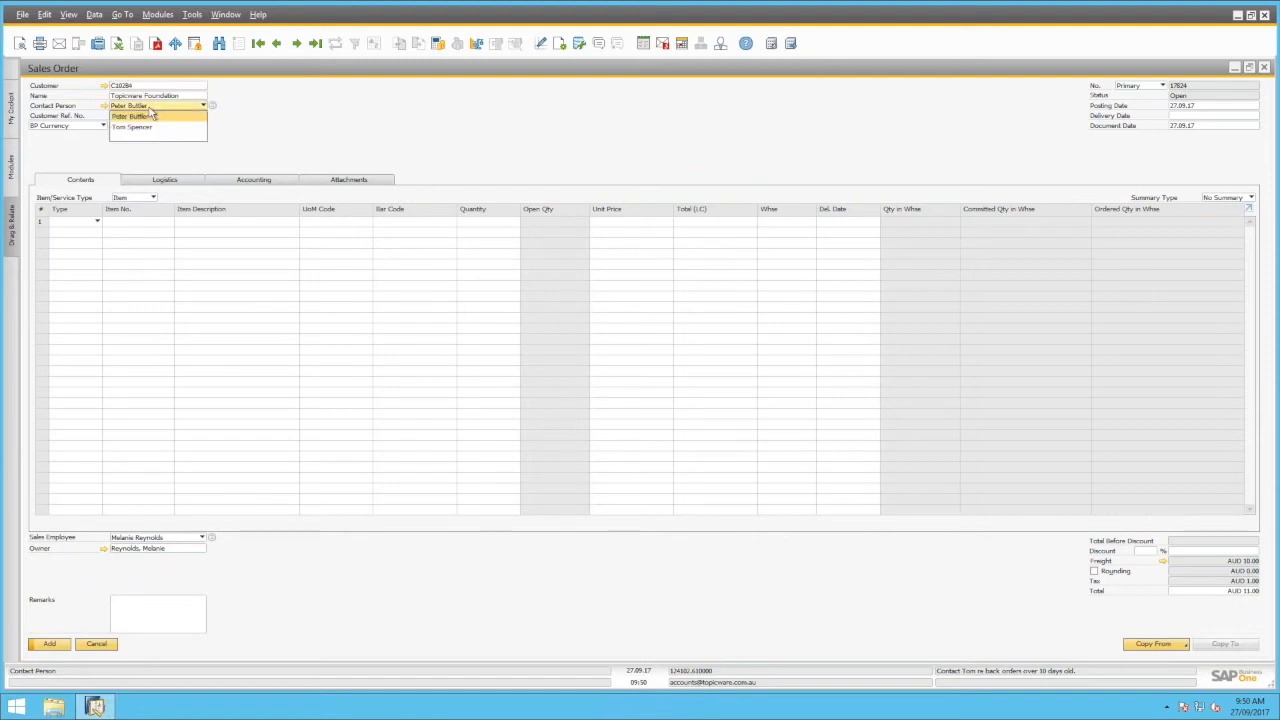
click(265, 140)
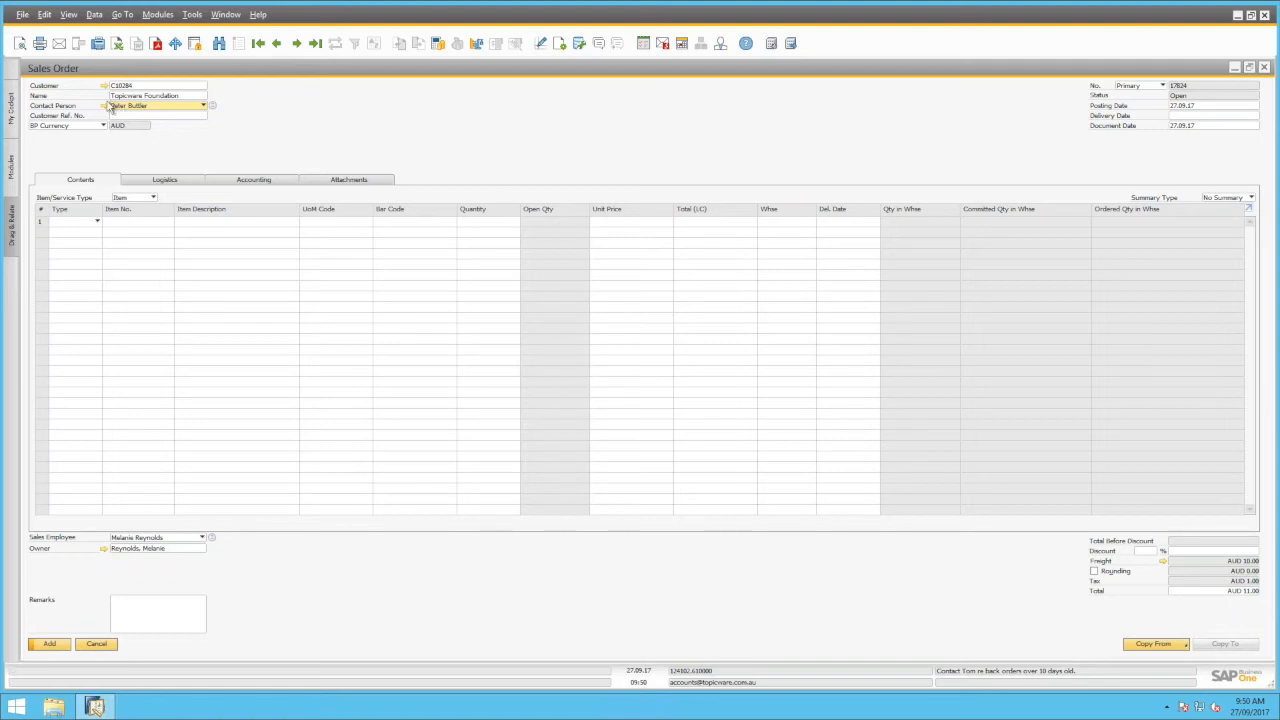
mouse_move(106, 110)
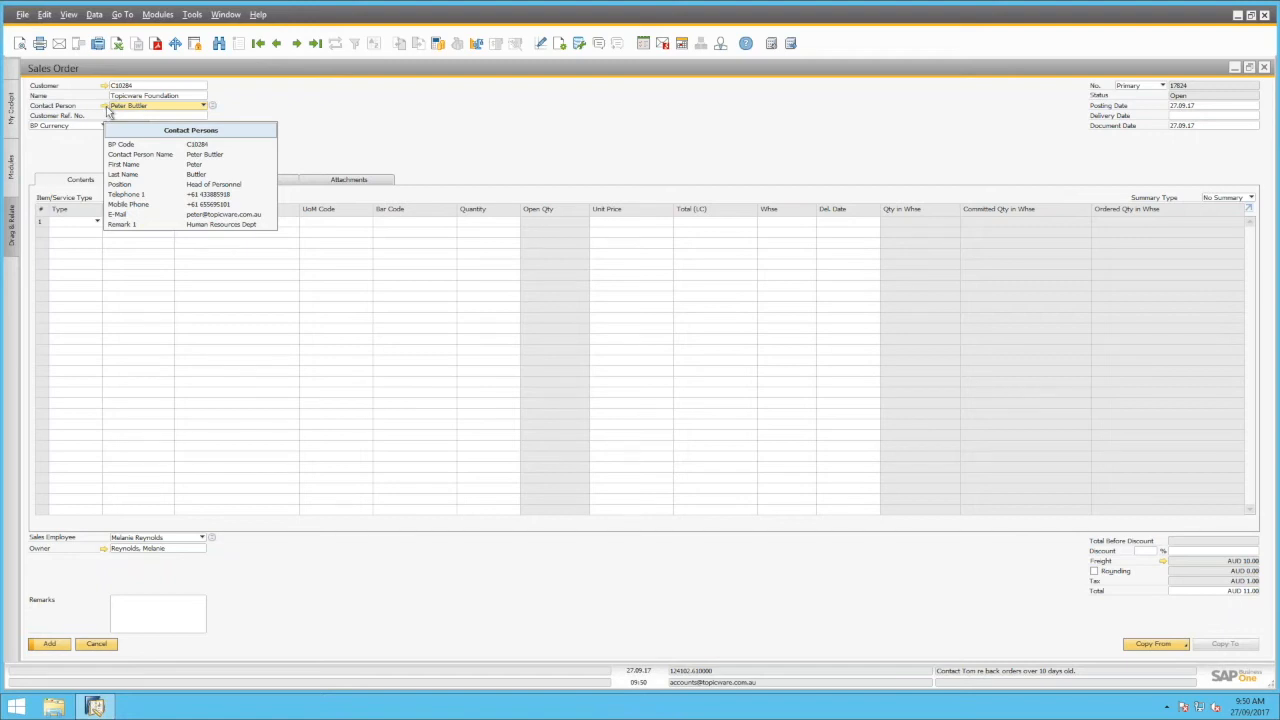
Define a new contact person with contact ID, first name, last name and e-mail, then save it
click(105, 106)
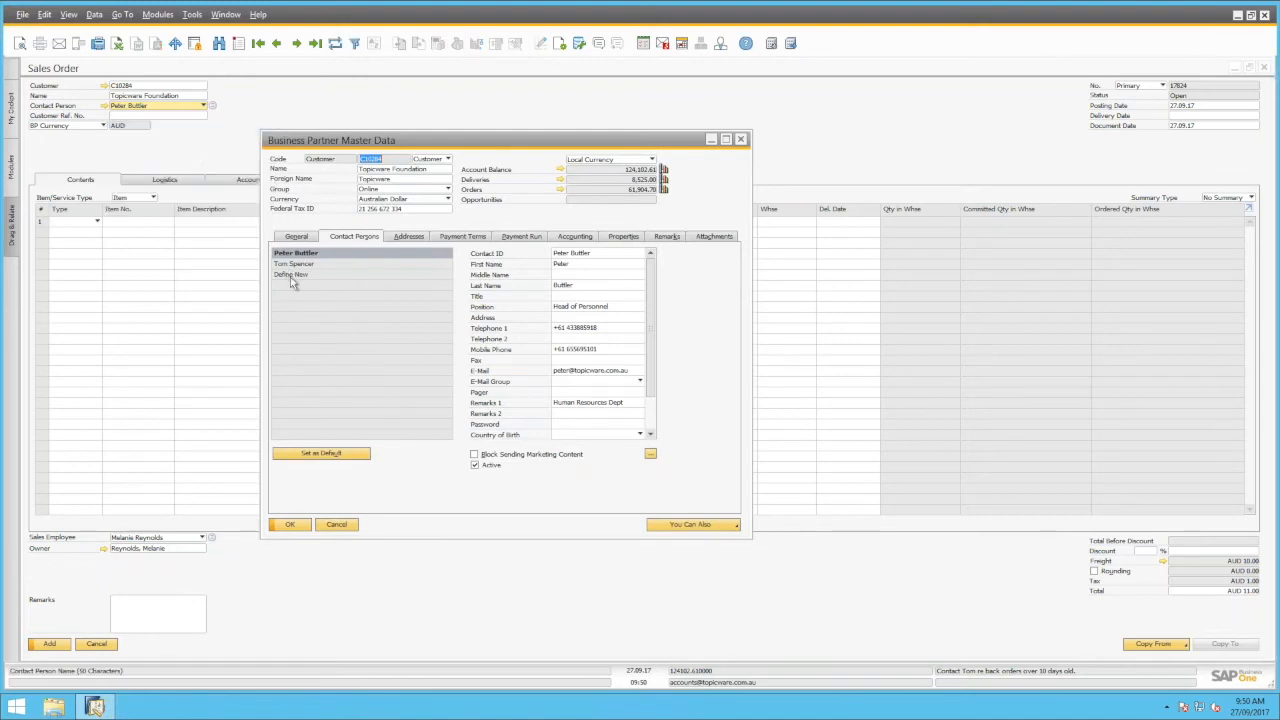
click(289, 276)
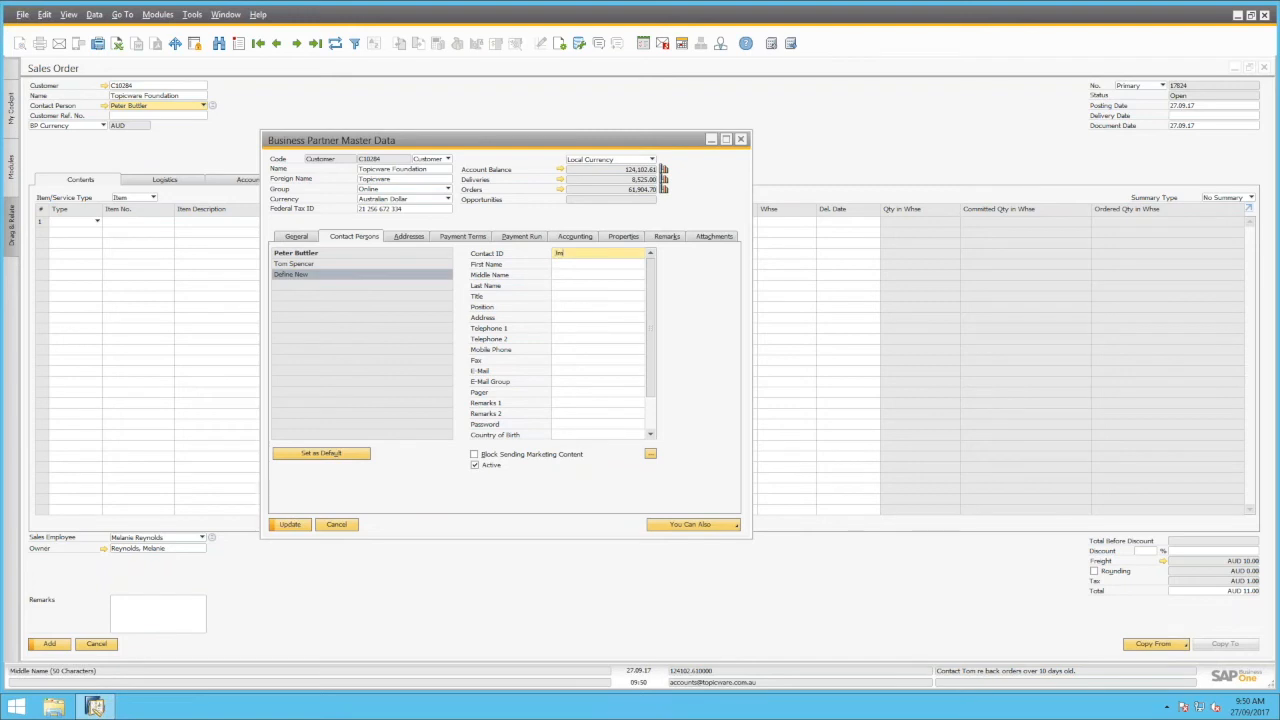
key(Tab)
click(576, 288)
click(576, 287)
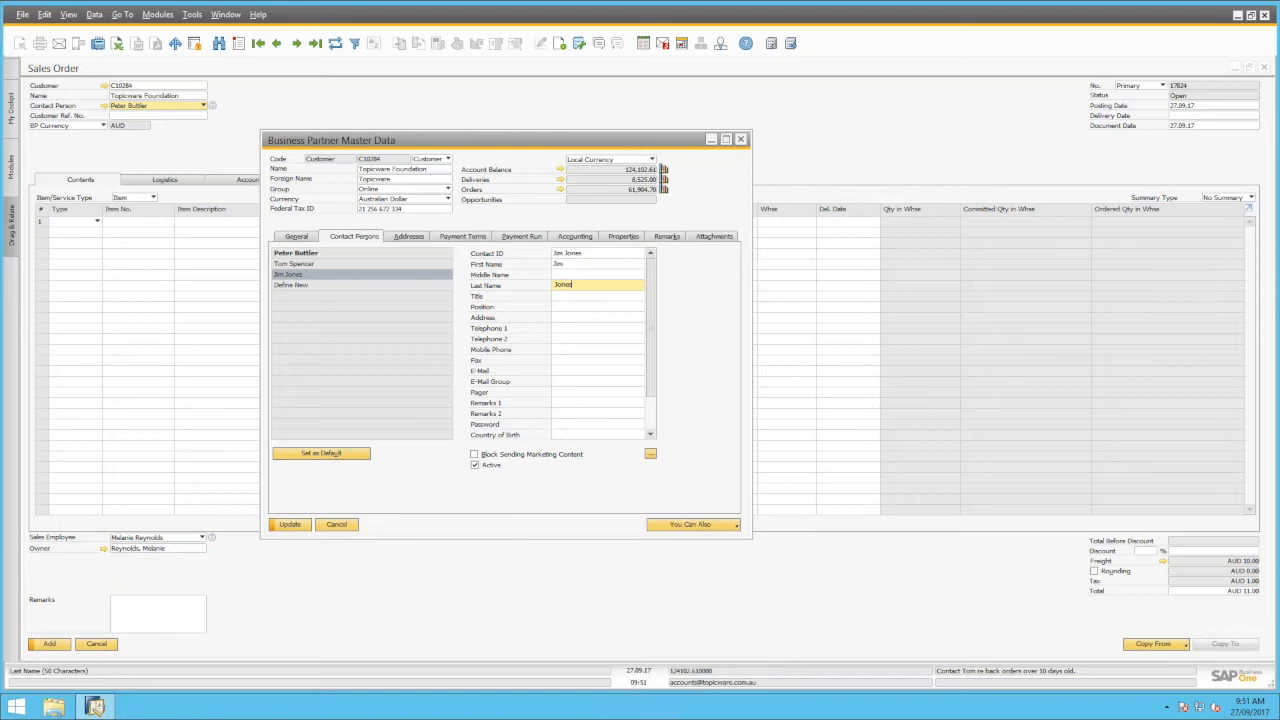
click(566, 372)
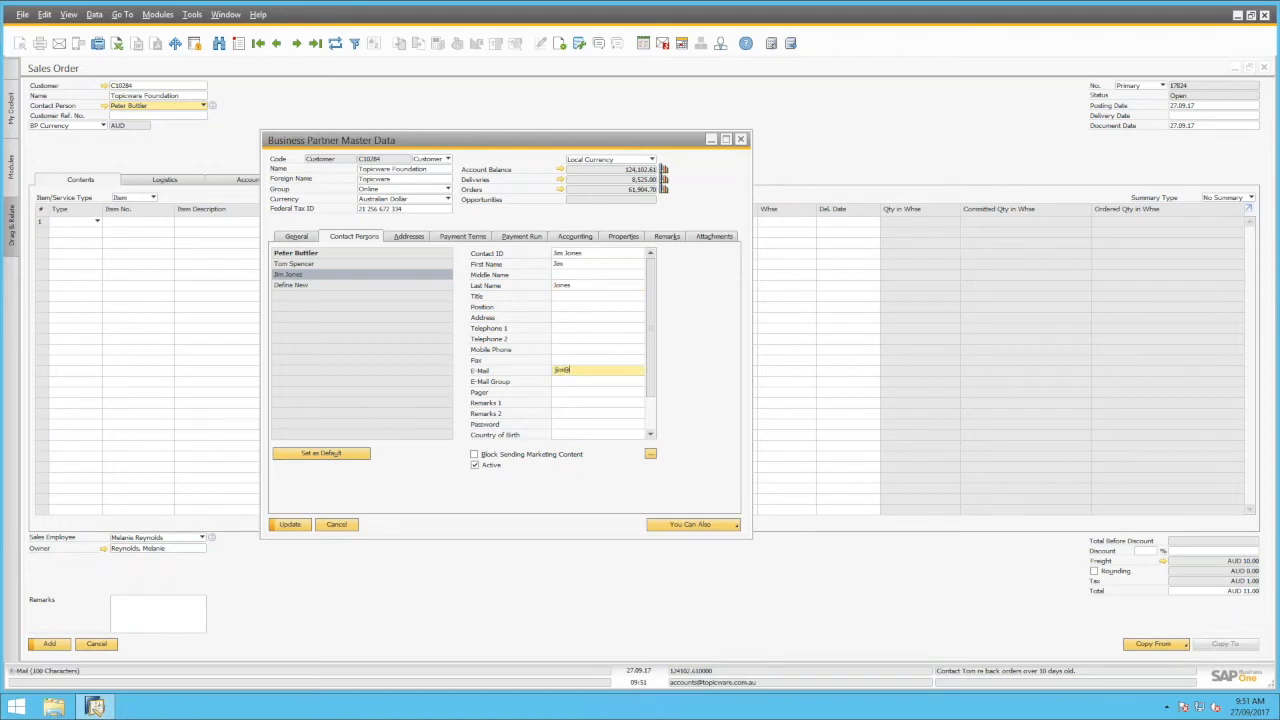
click(289, 526)
click(290, 526)
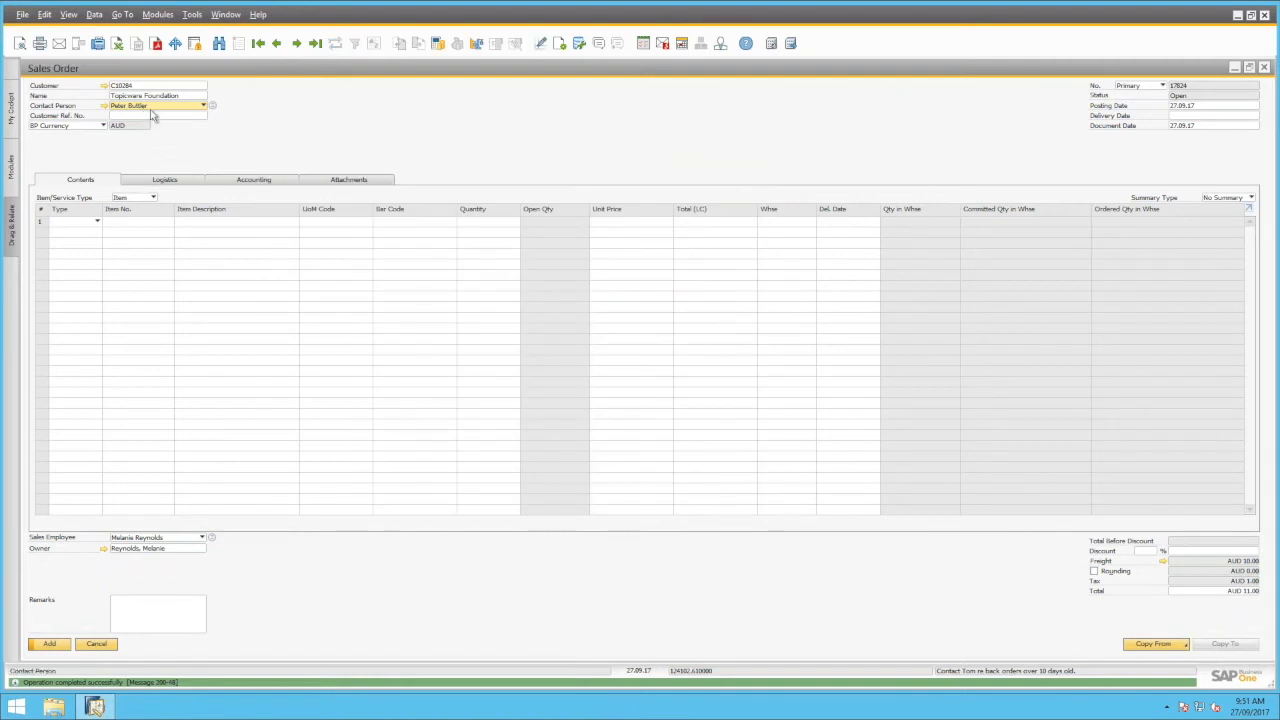
Pick the new contact from the List of Contact Persons and enter customer reference PO1234
click(150, 110)
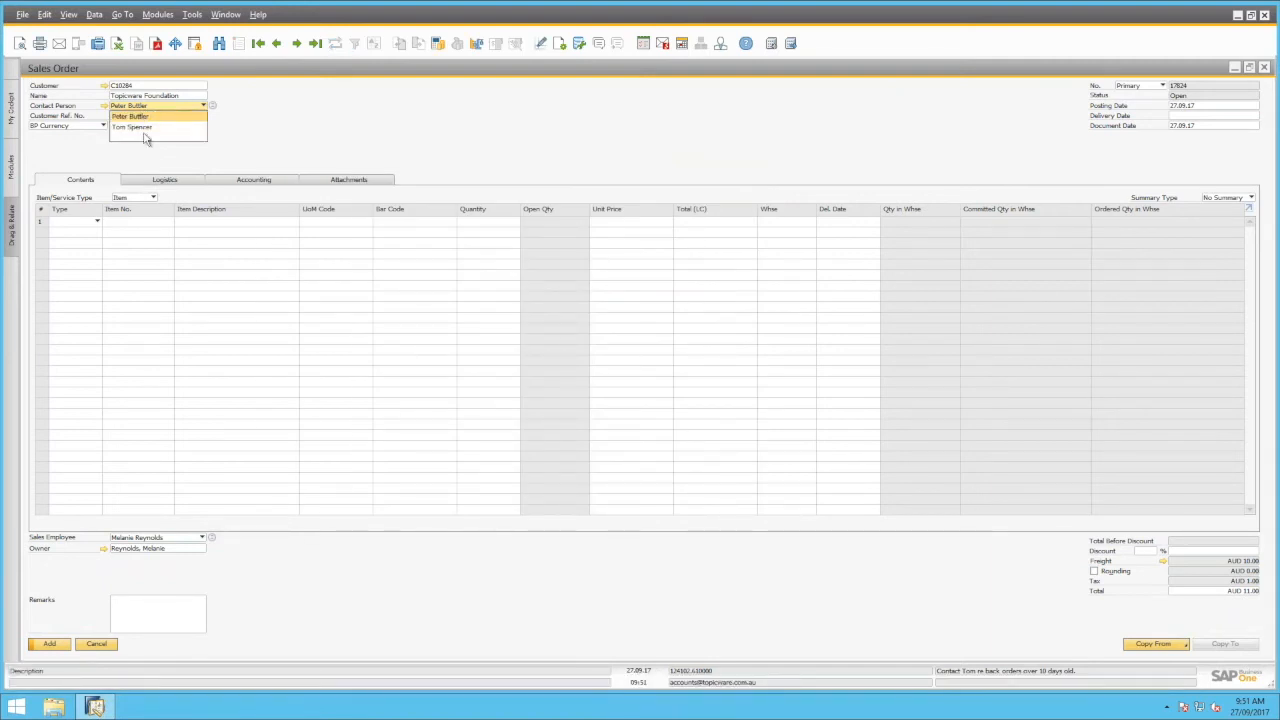
click(156, 116)
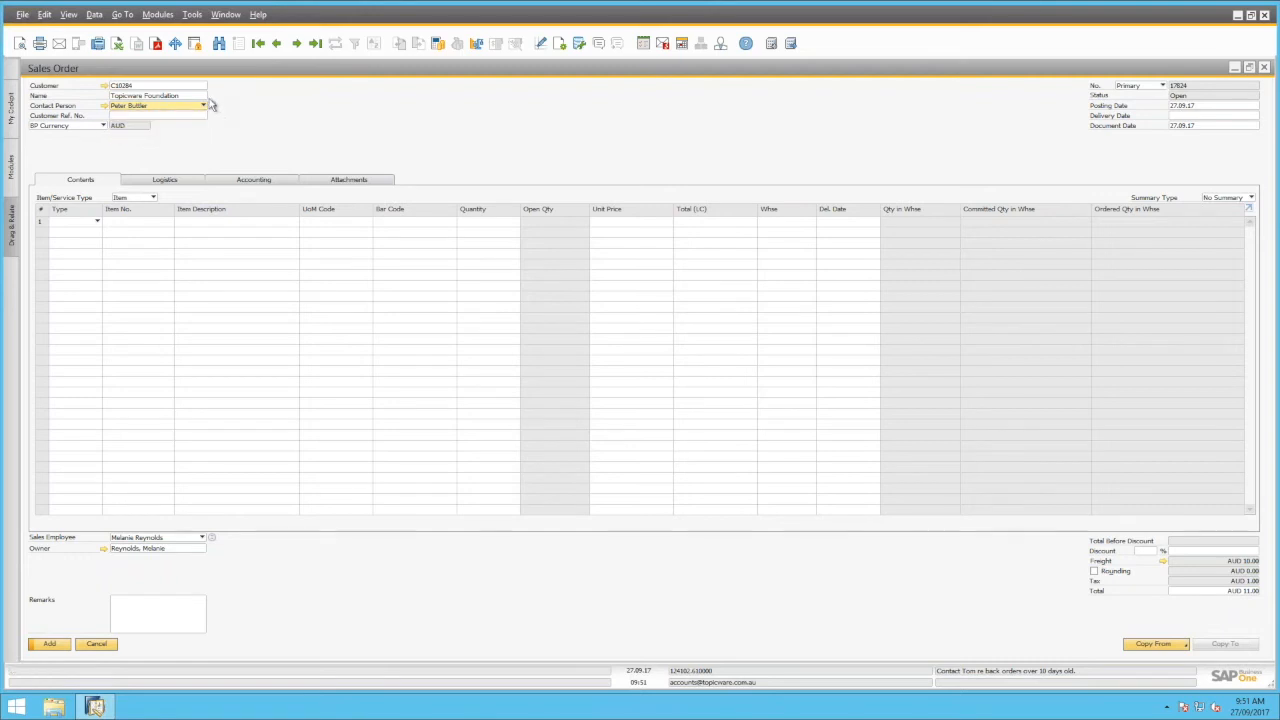
click(213, 106)
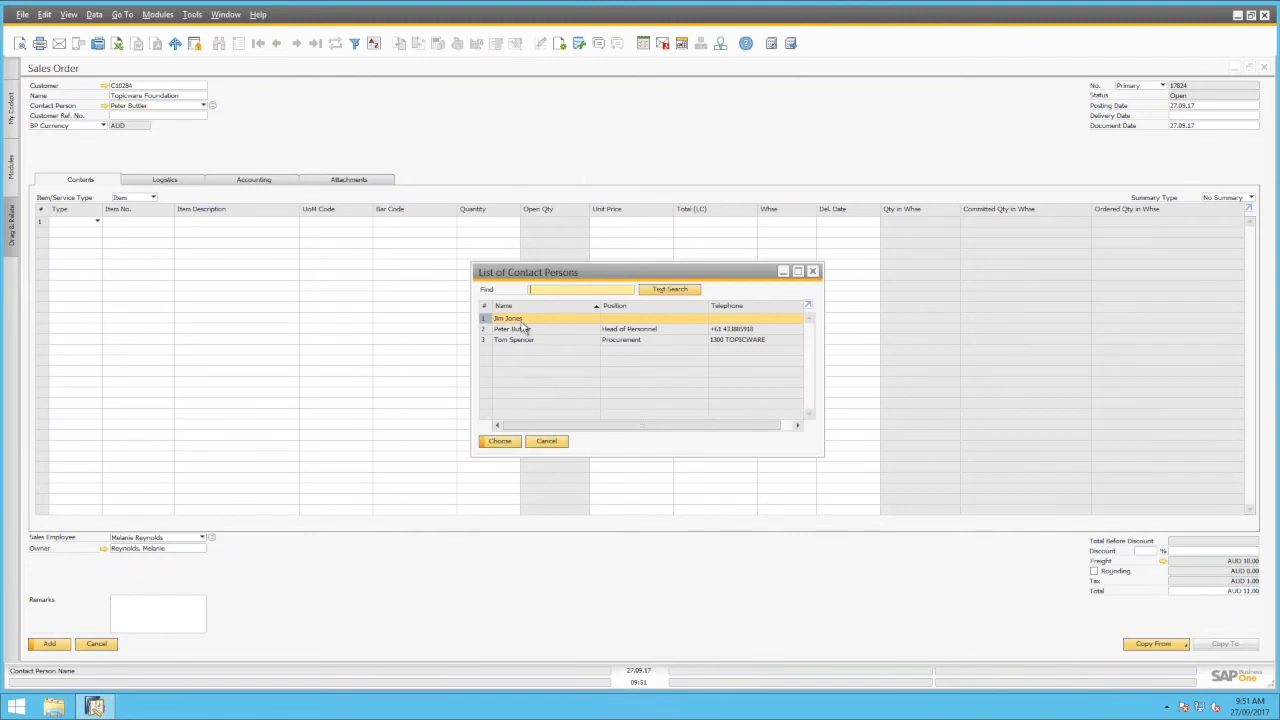
click(499, 444)
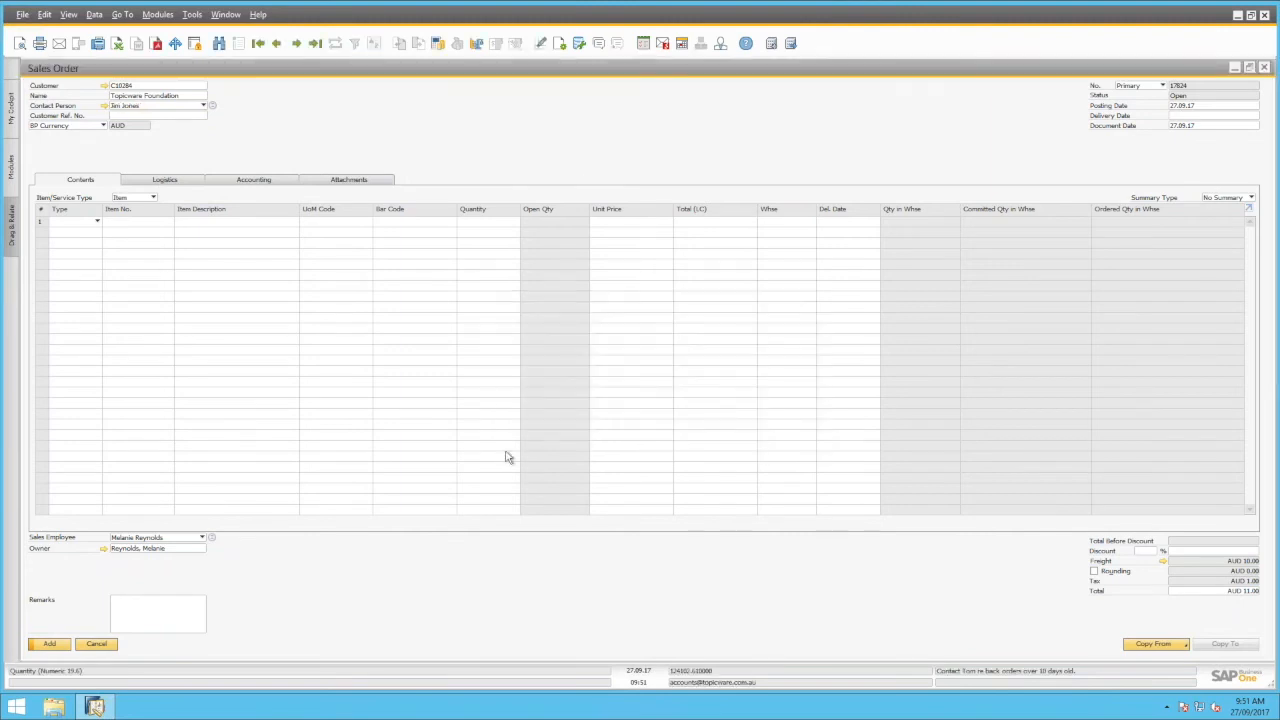
click(155, 117)
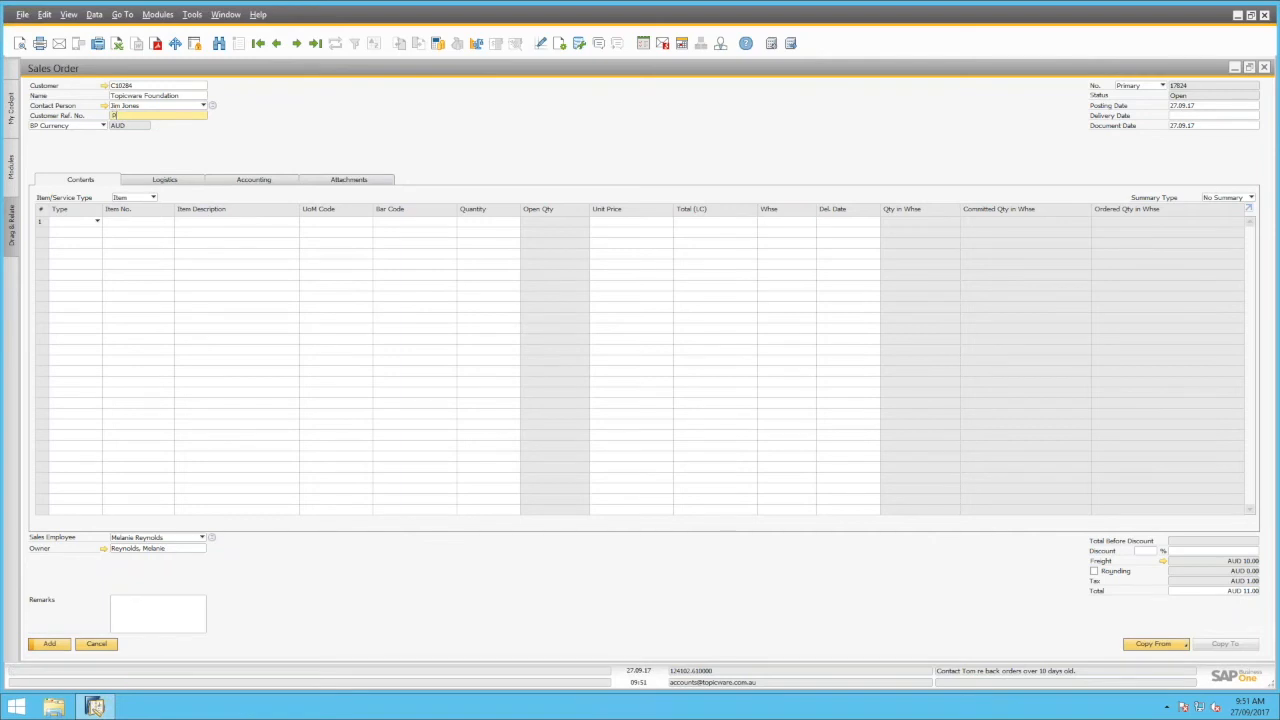
text(PO1234)
Set the Logistics Ship To address to Warehouse Bondi, update existing rows, and begin a pick and pack remark
click(155, 182)
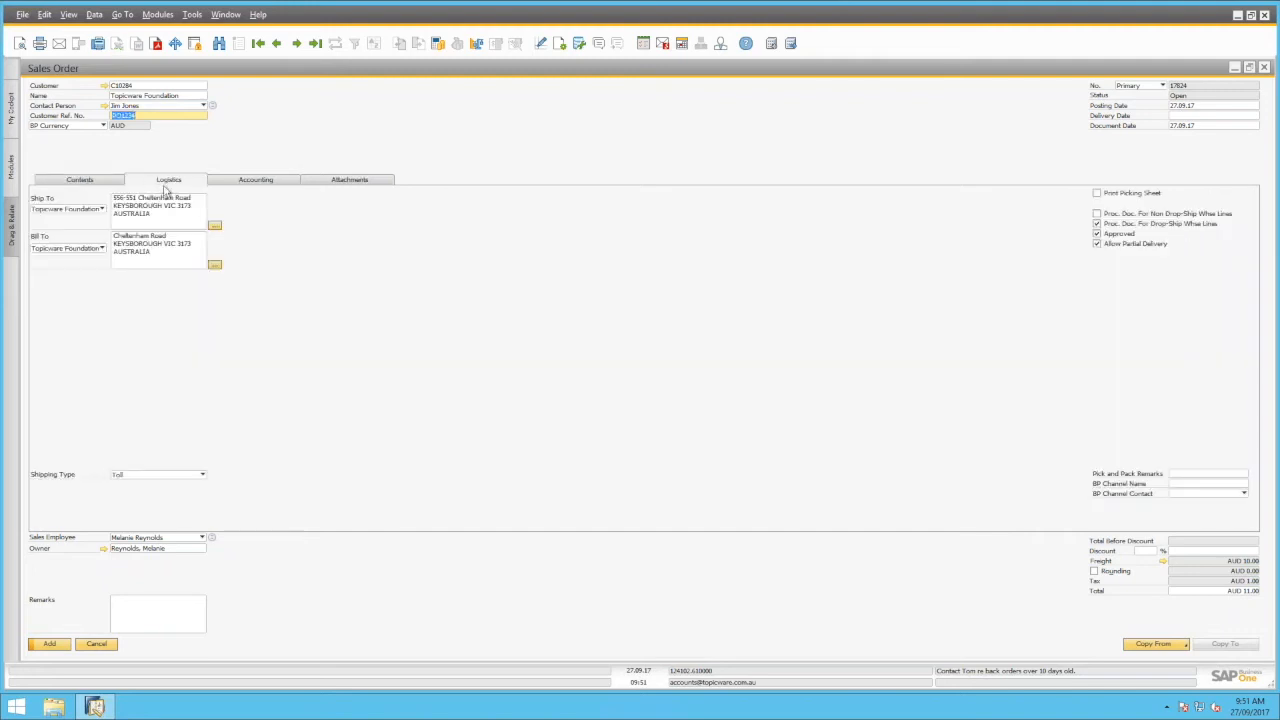
click(88, 210)
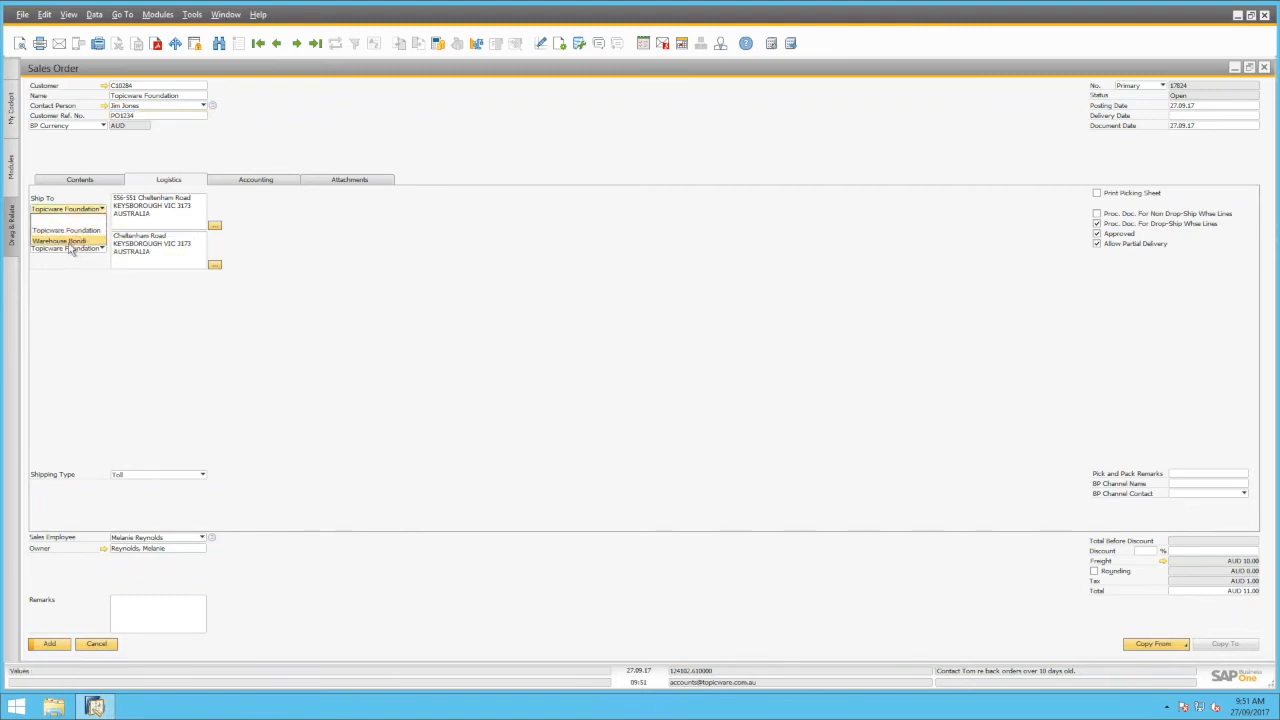
click(68, 243)
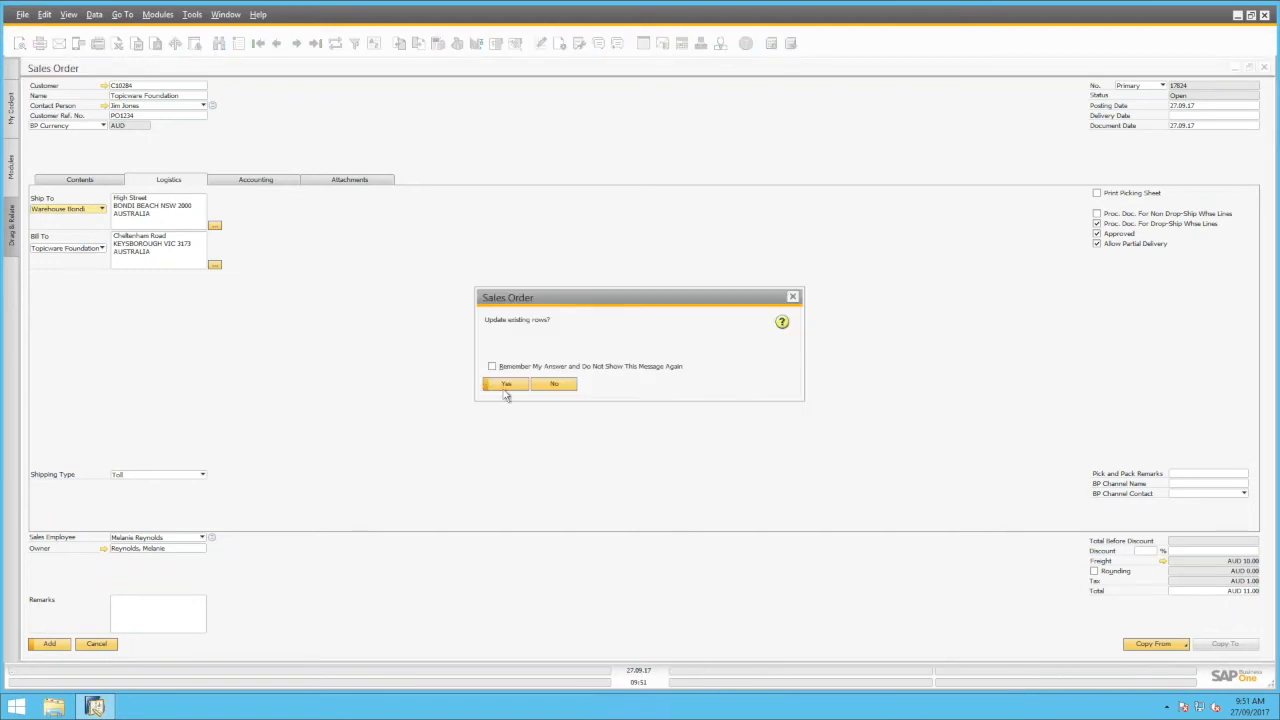
click(503, 387)
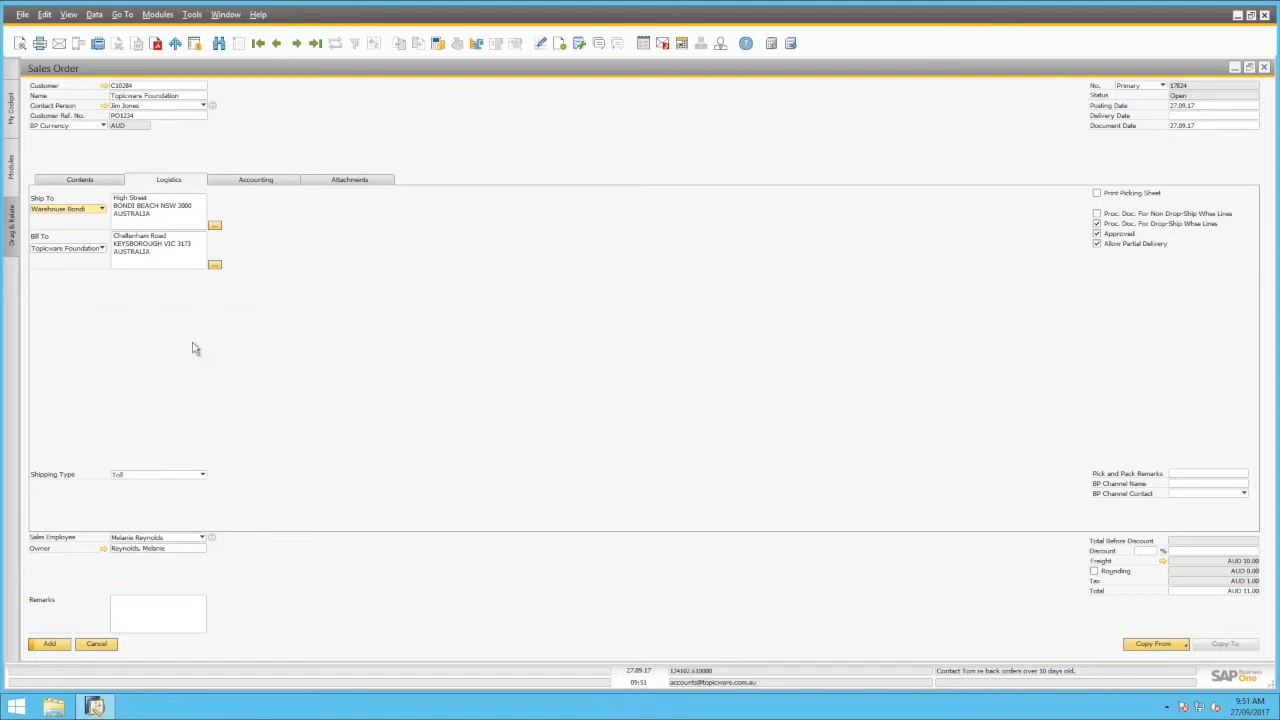
click(1190, 474)
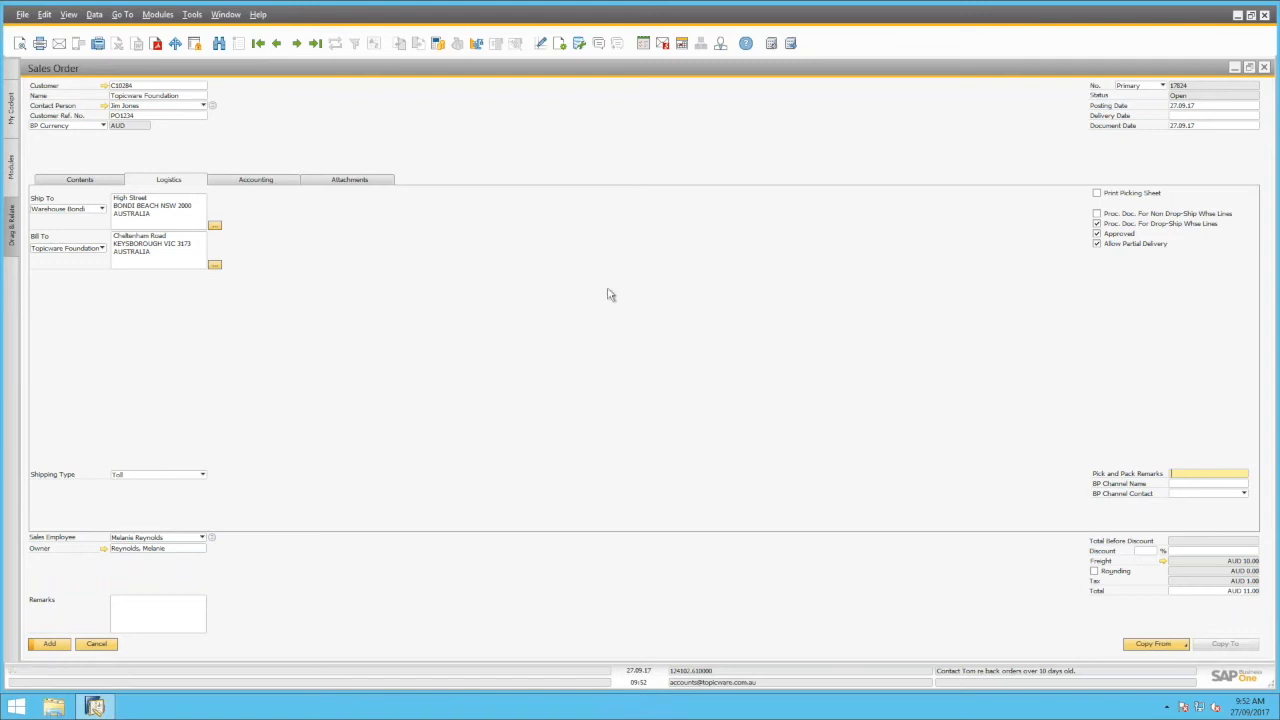
Keep the Accounting payment terms at 90 Days Net, then view the order's Attachments
click(257, 181)
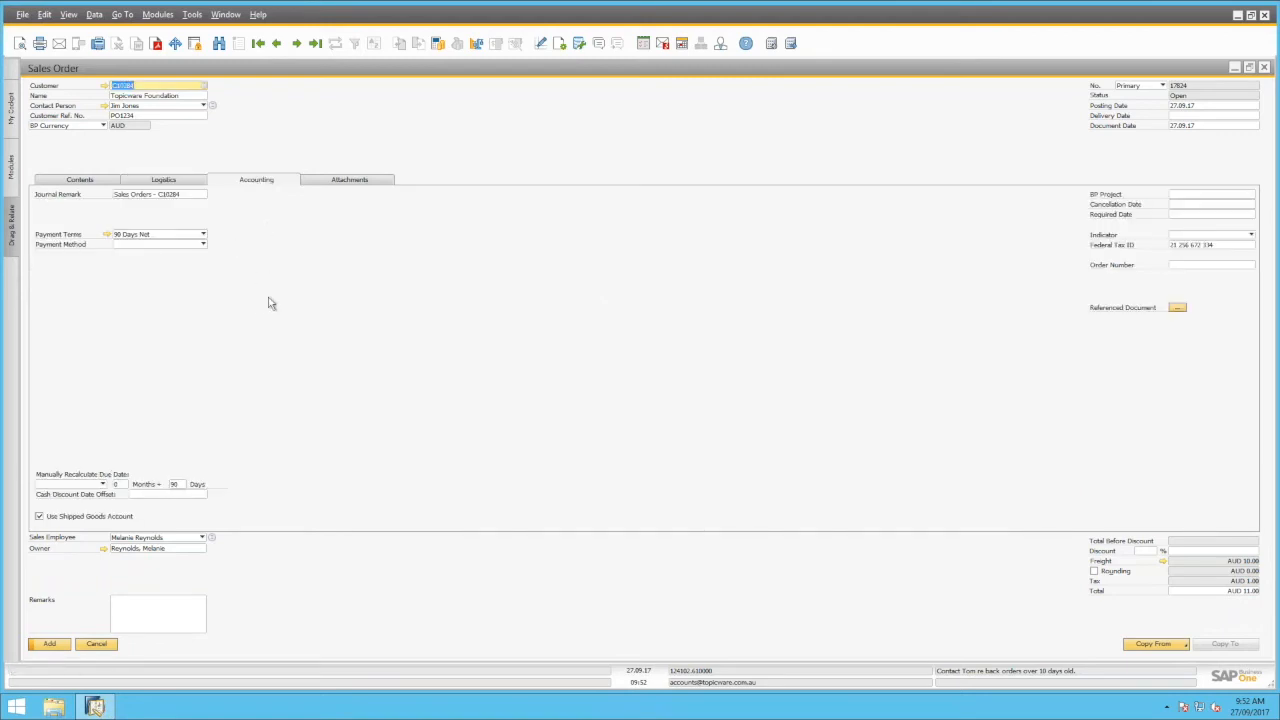
click(166, 236)
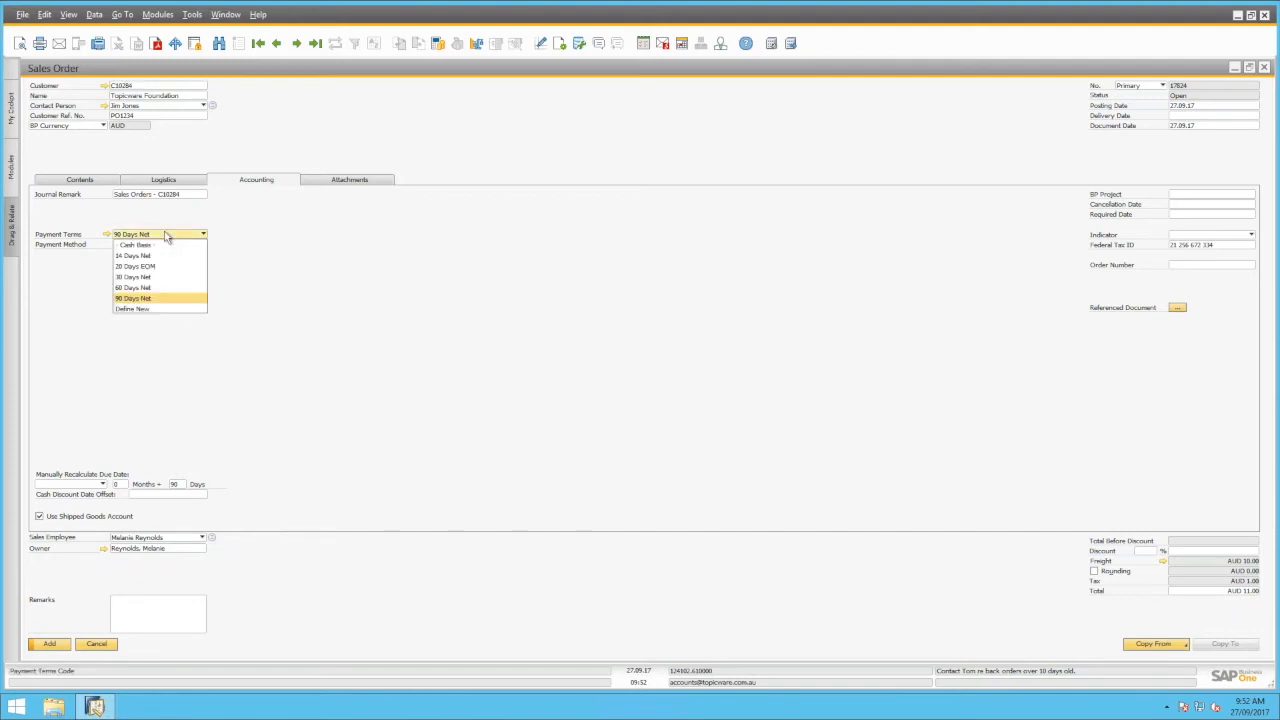
click(381, 342)
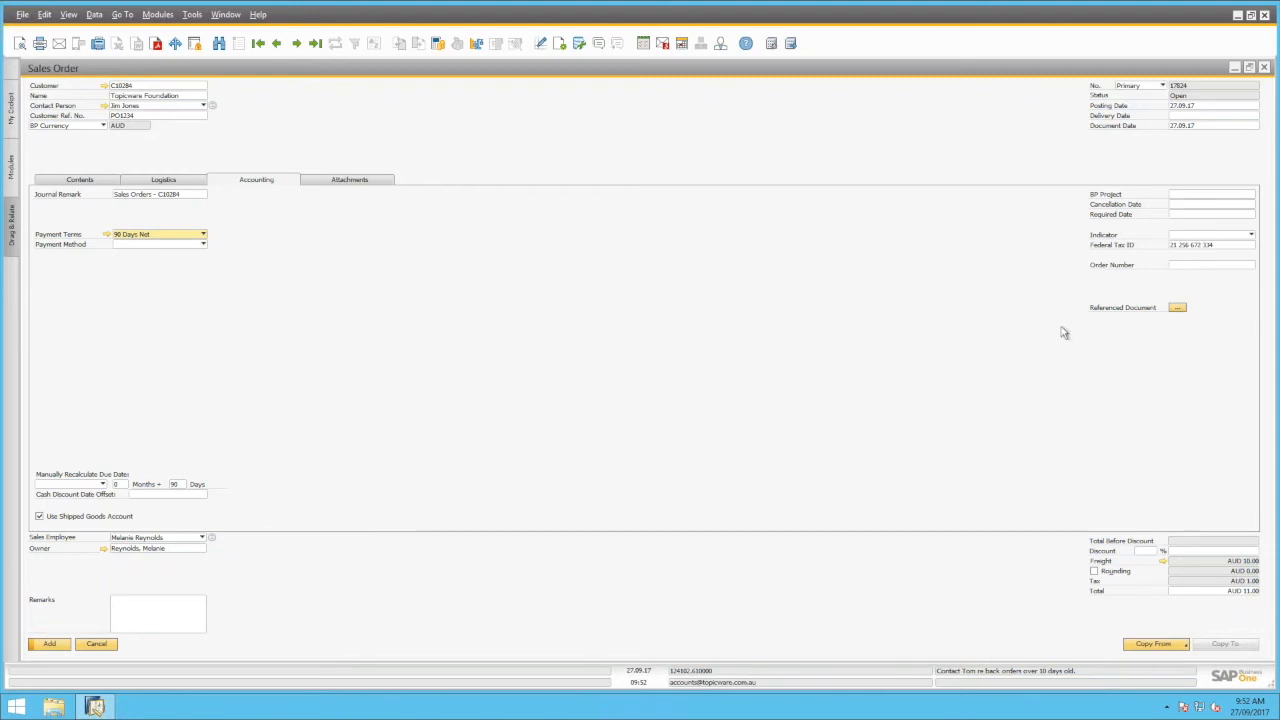
click(380, 177)
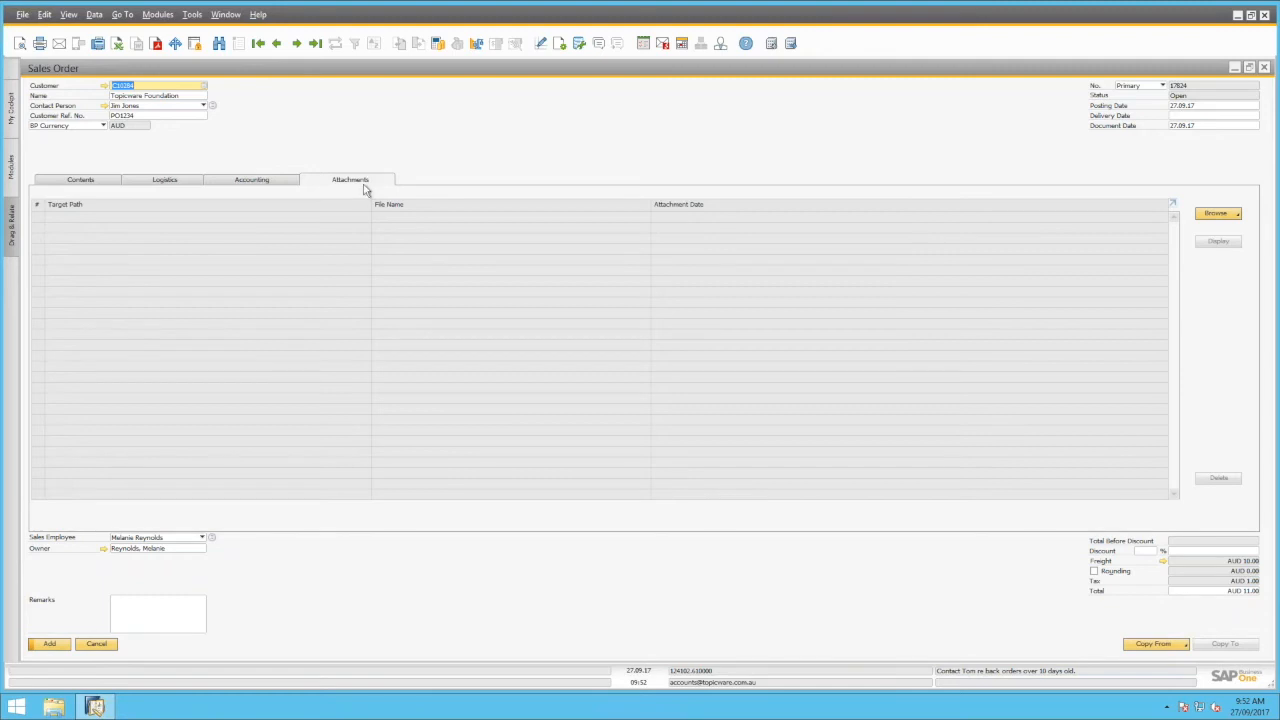
Browse for and attach the Topicware PO1234 PDF, then return to the Contents lines
click(1238, 218)
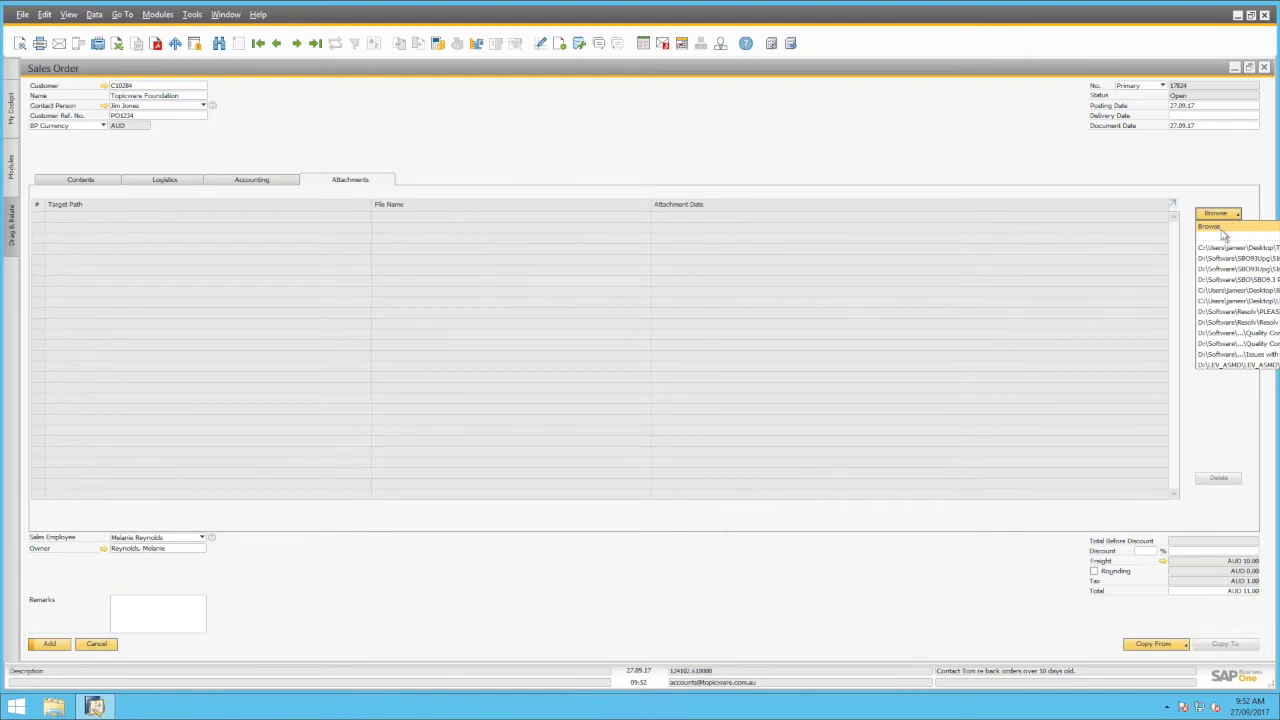
click(1226, 233)
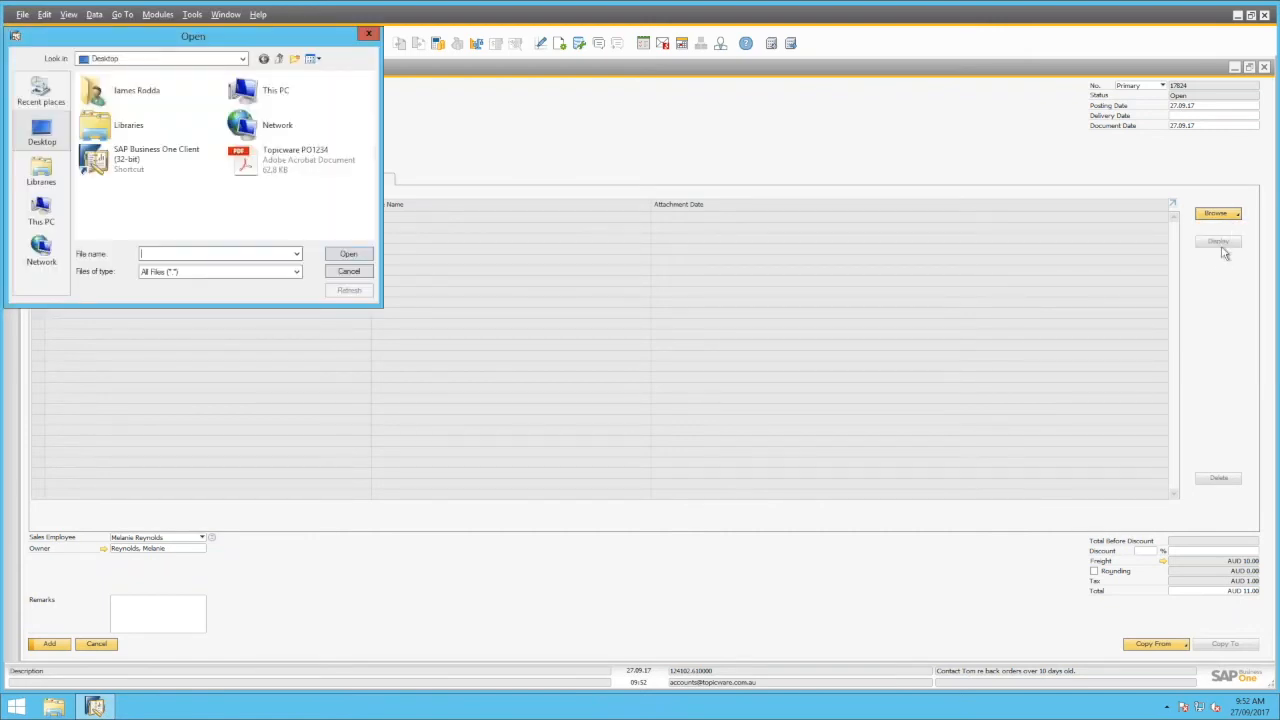
click(291, 167)
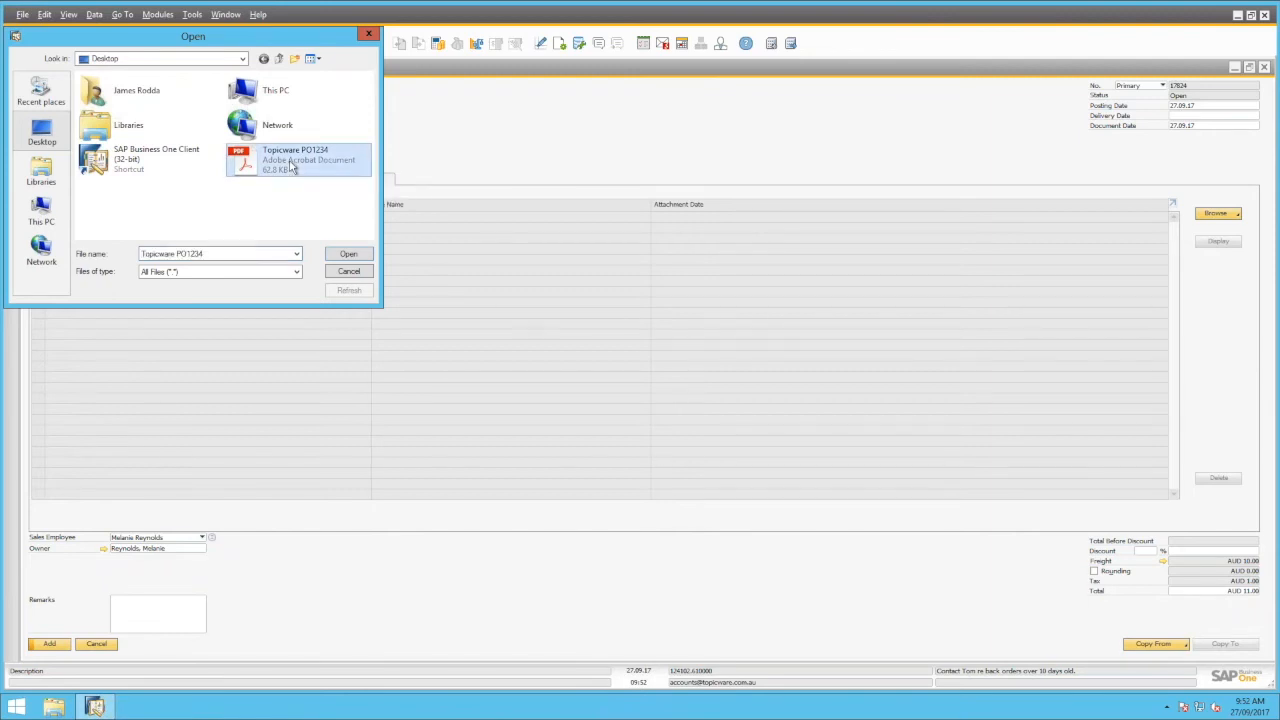
click(348, 254)
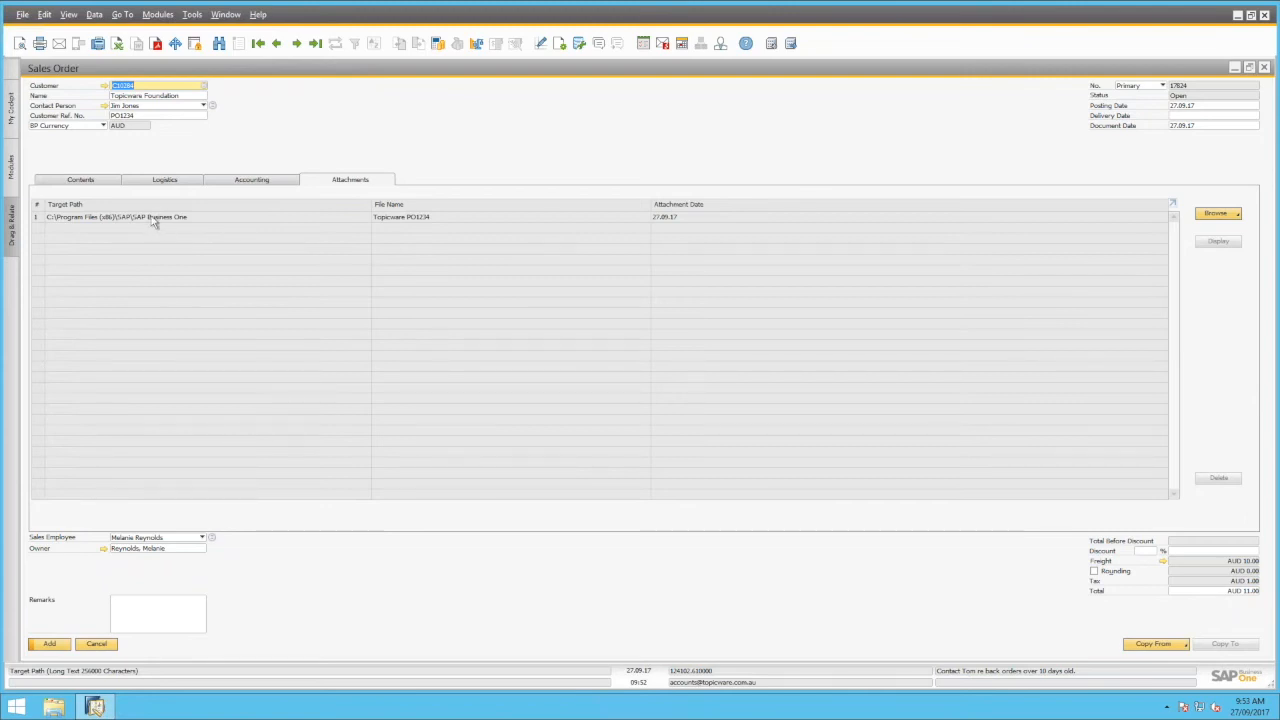
click(82, 182)
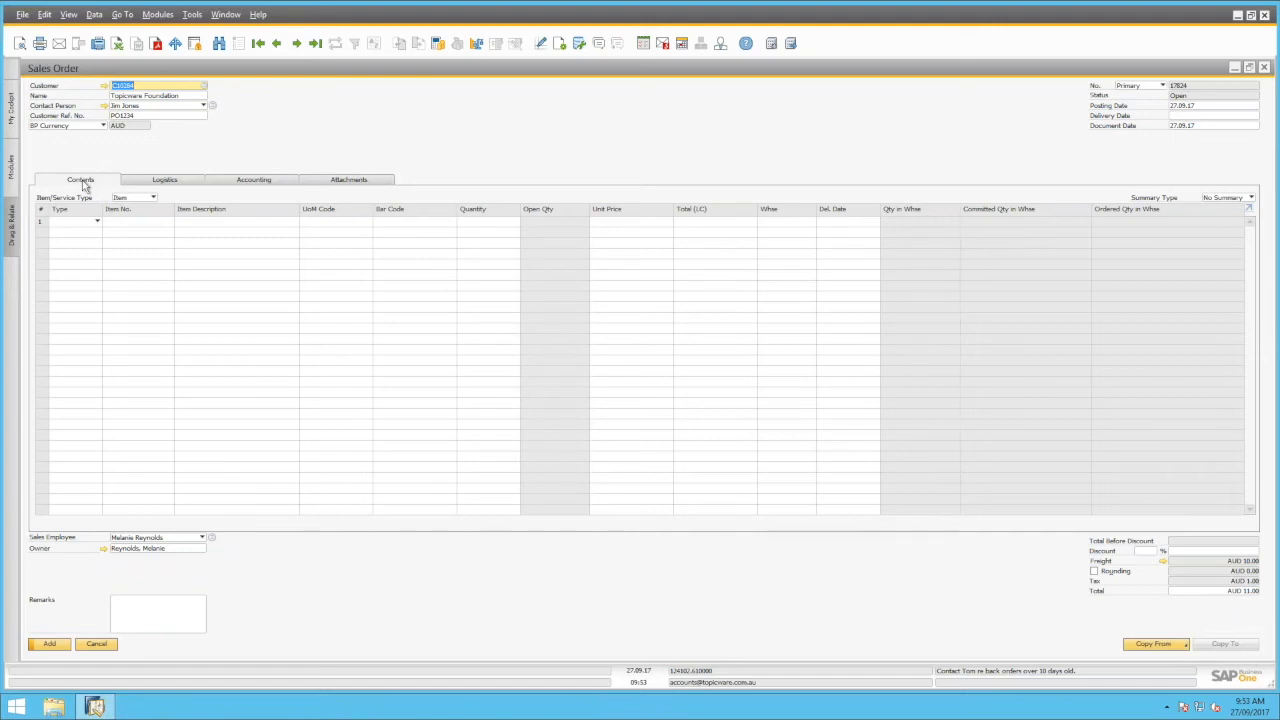
Add line 1 as White Helmet (IM1125), quantity 20 at AUD 70.00, and select its warehouse value
click(210, 222)
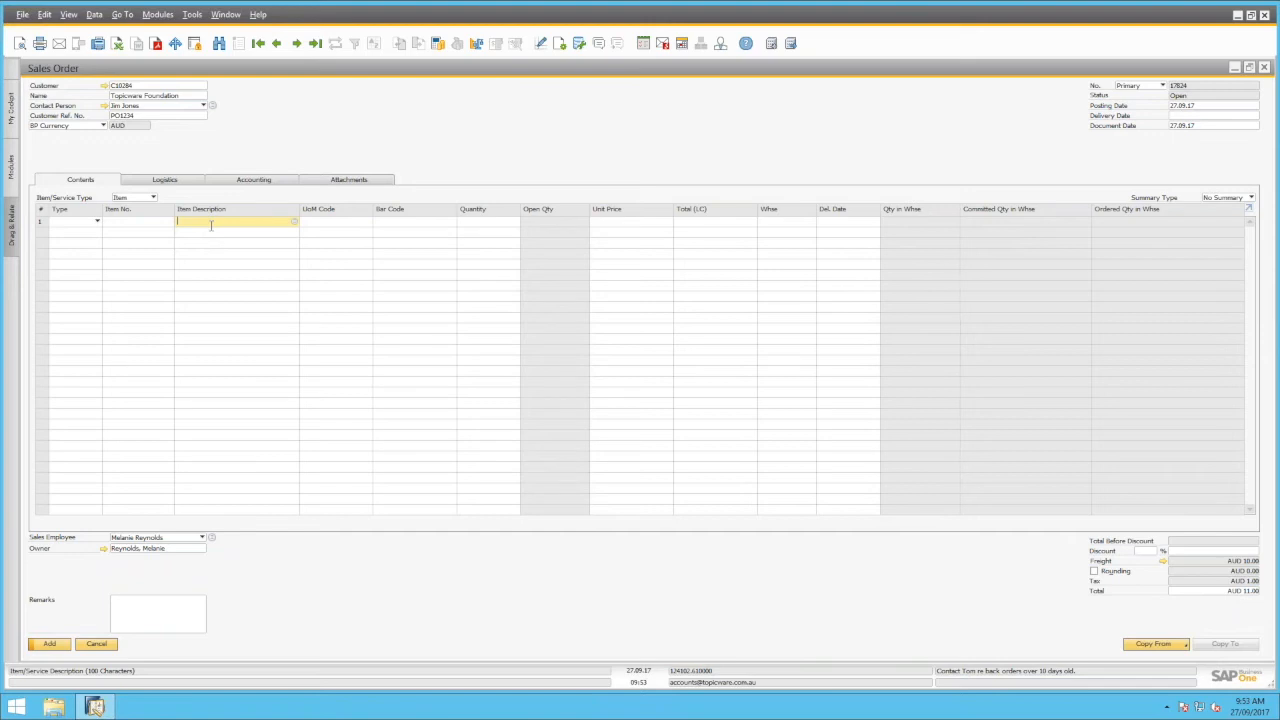
text(wi)
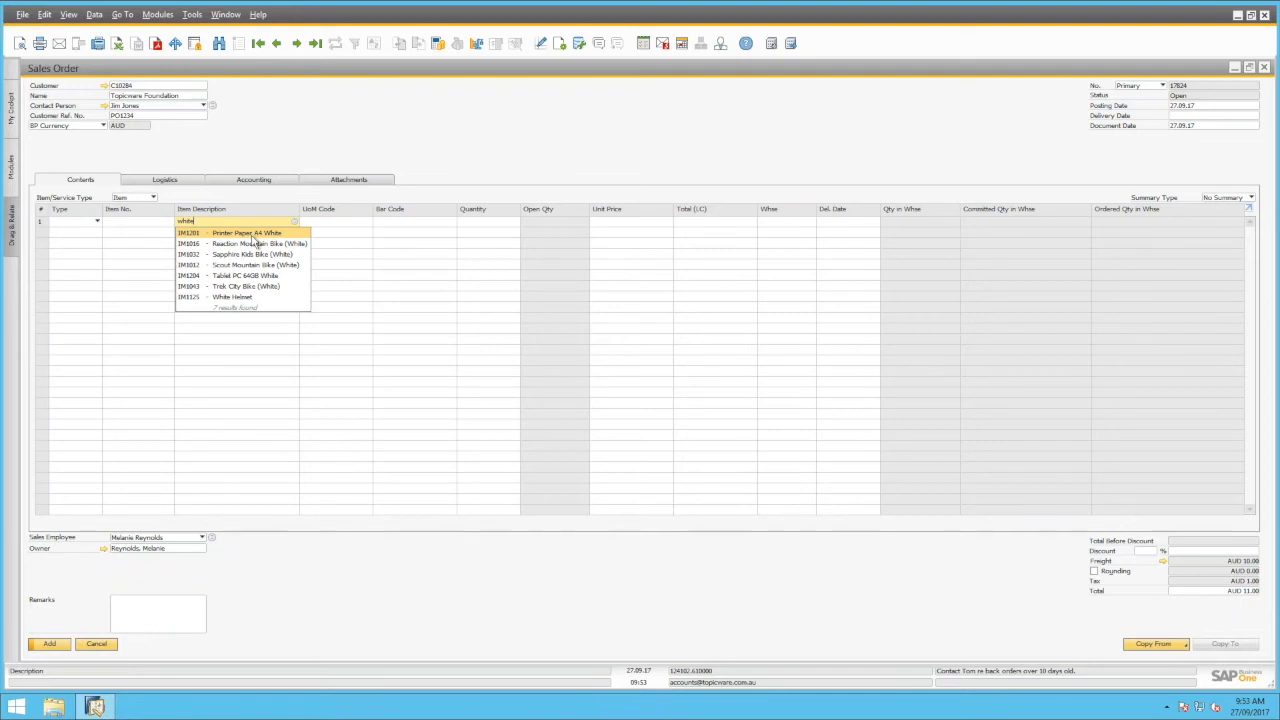
click(243, 298)
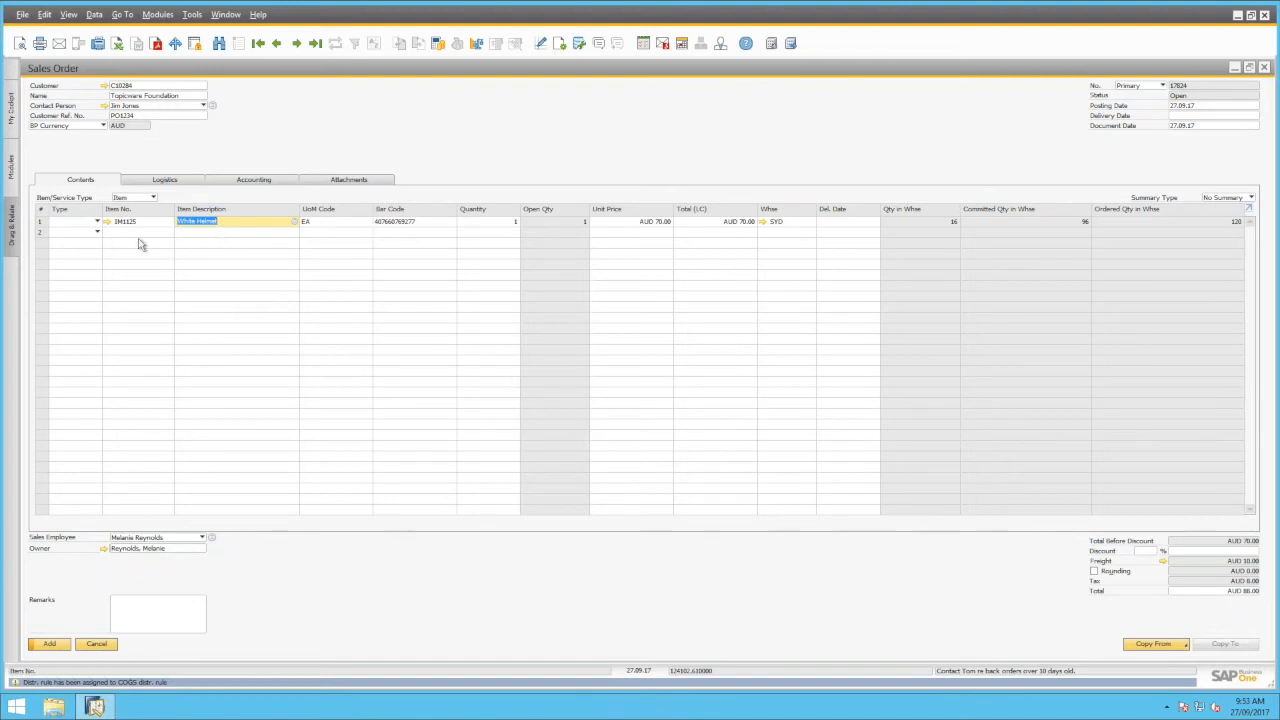
mouse_move(142, 232)
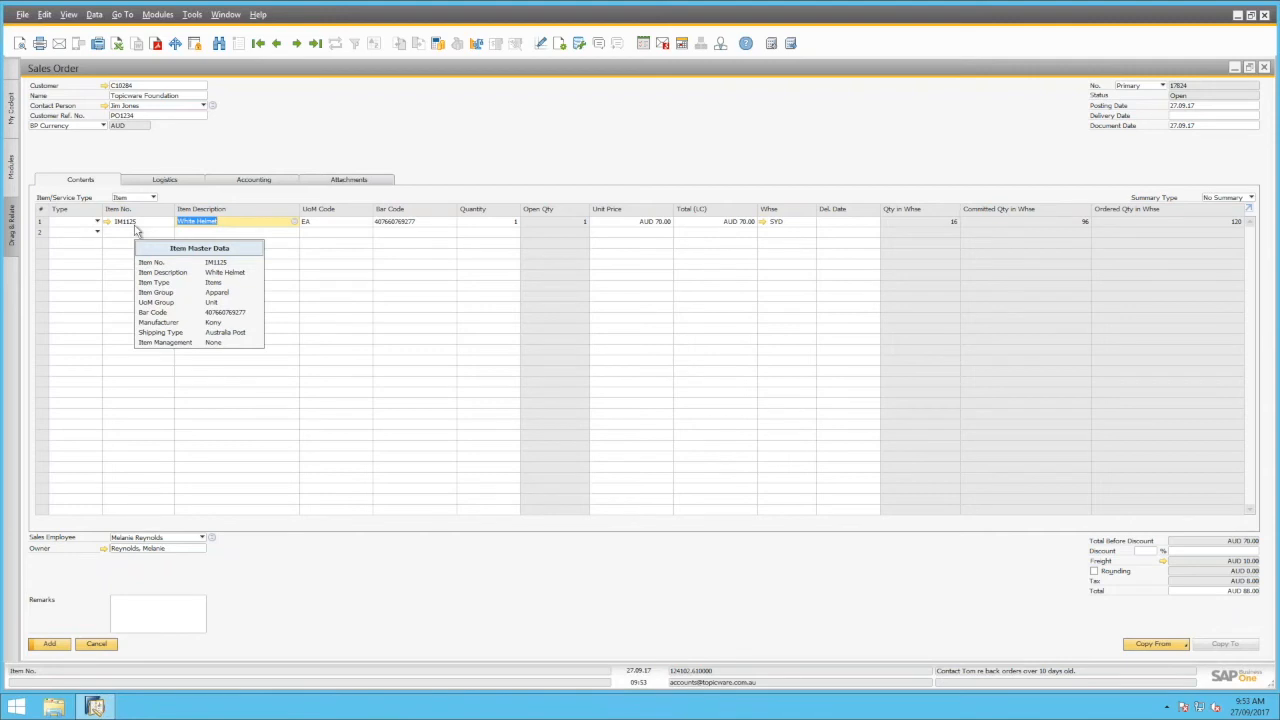
click(473, 225)
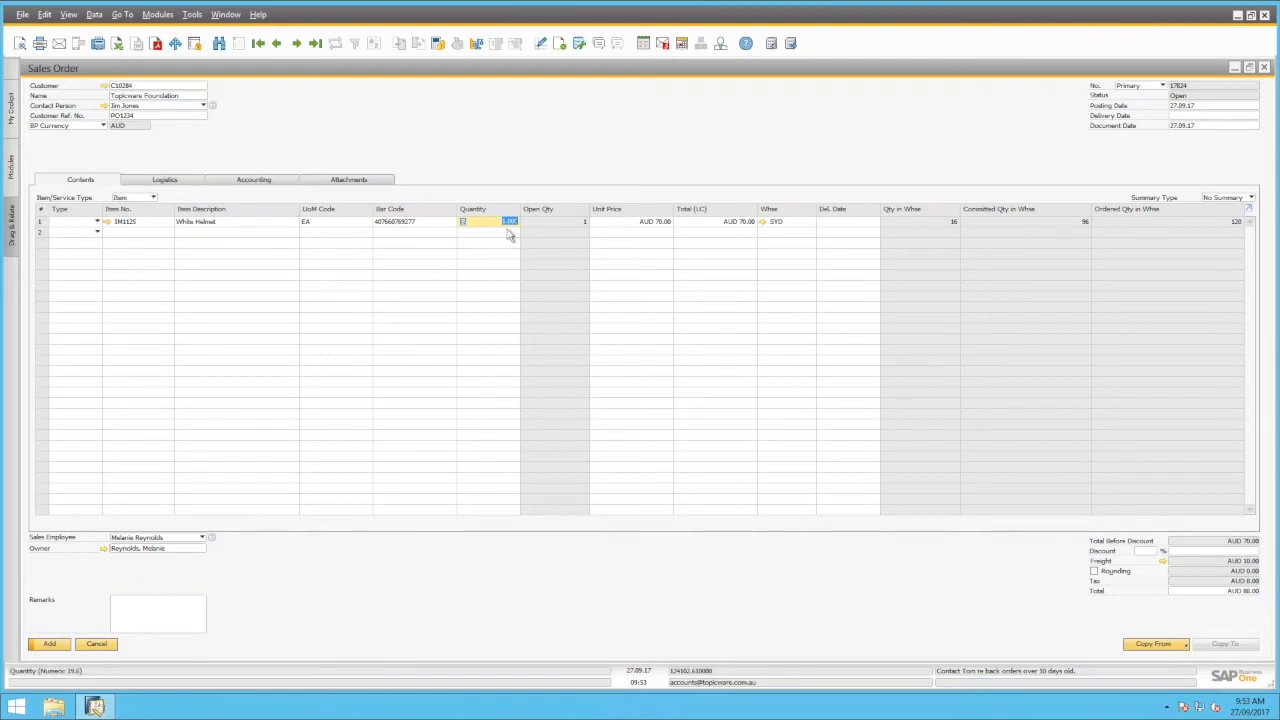
text(20)
key(Tab)
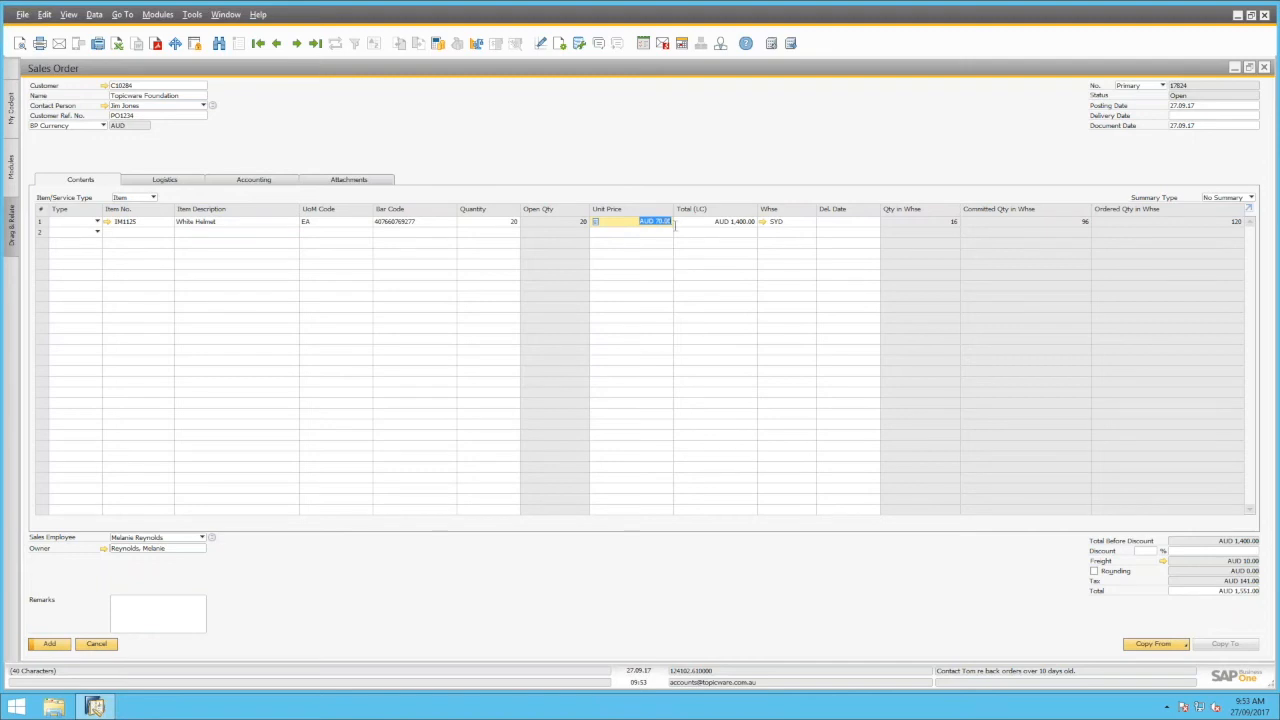
mouse_move(793, 230)
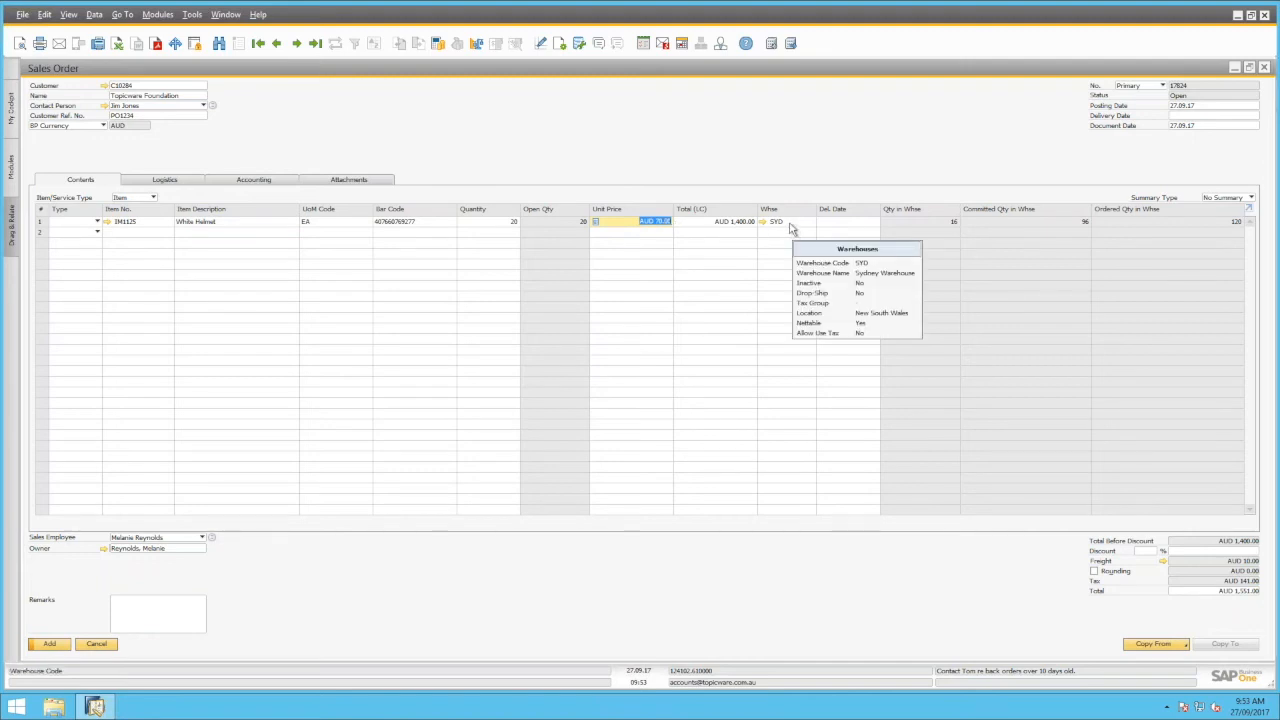
click(790, 229)
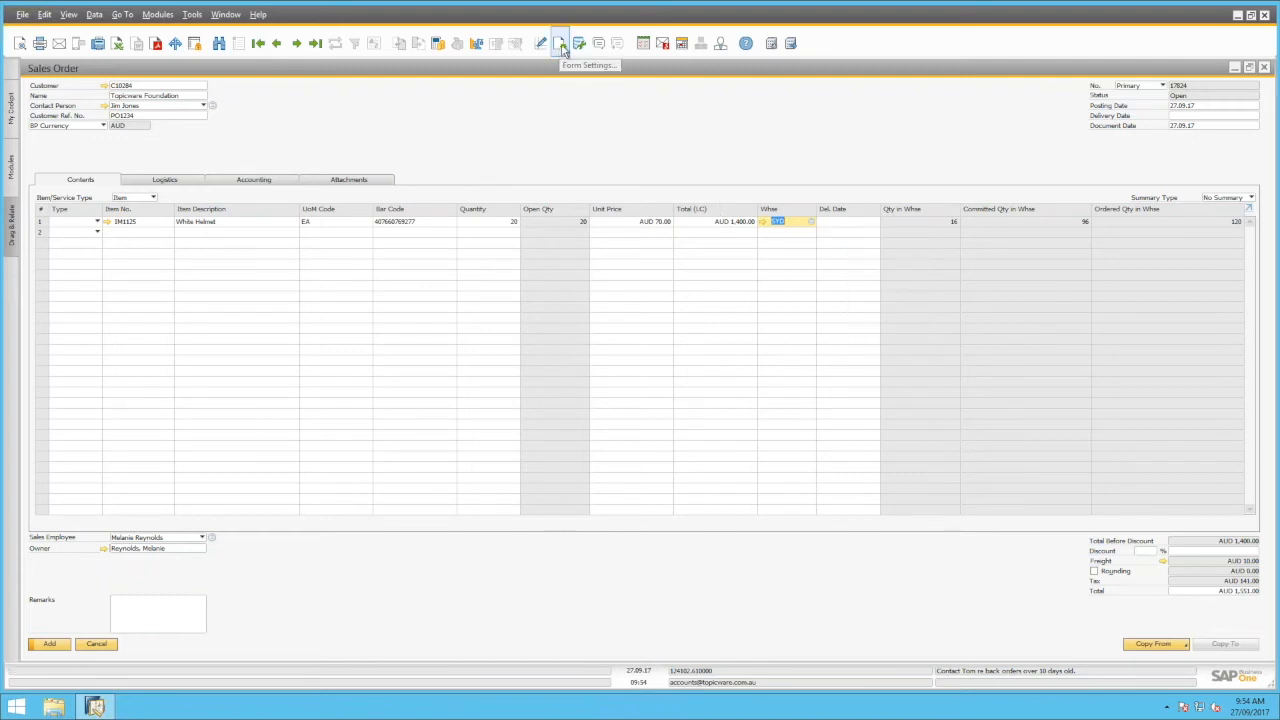
click(561, 44)
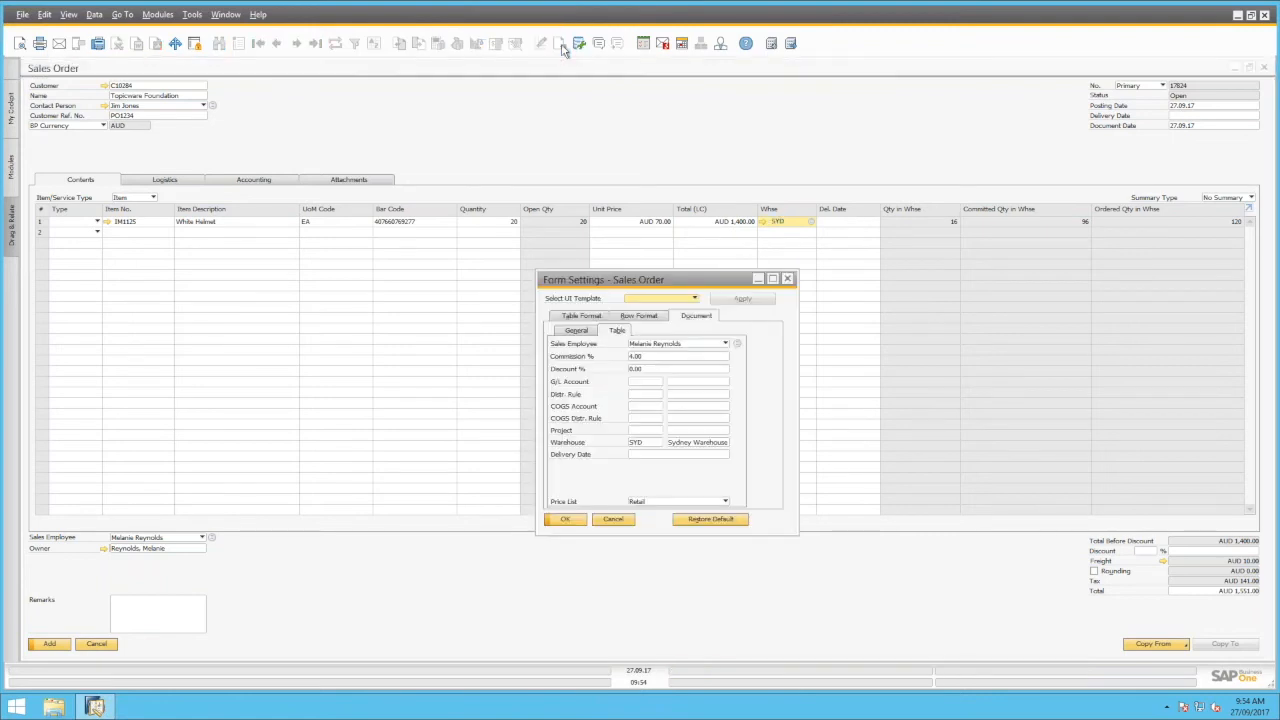
click(647, 443)
click(658, 442)
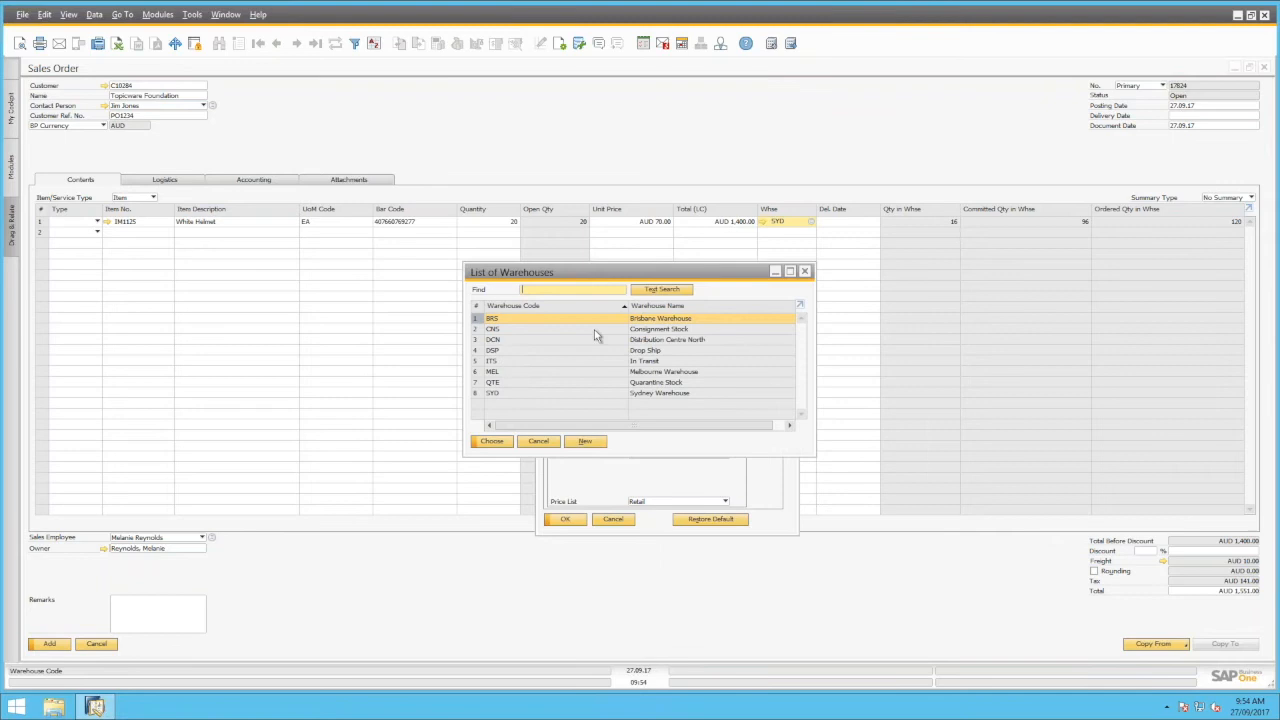
click(545, 442)
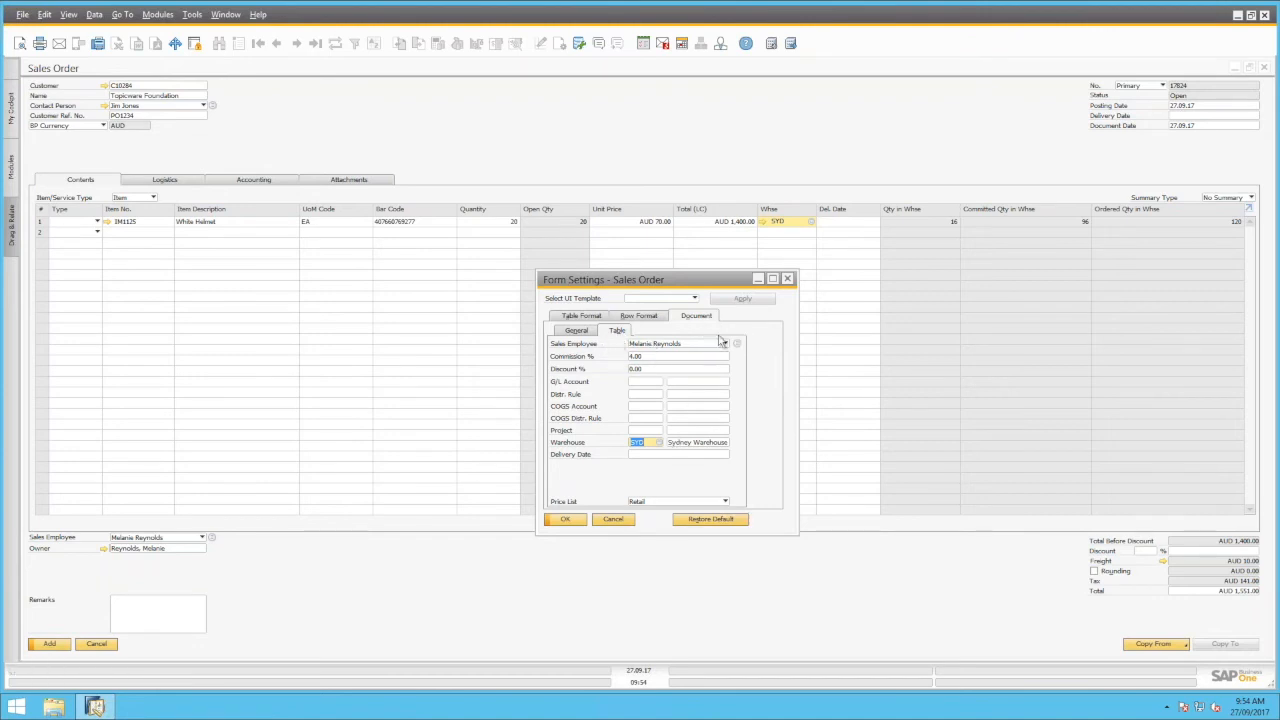
click(613, 519)
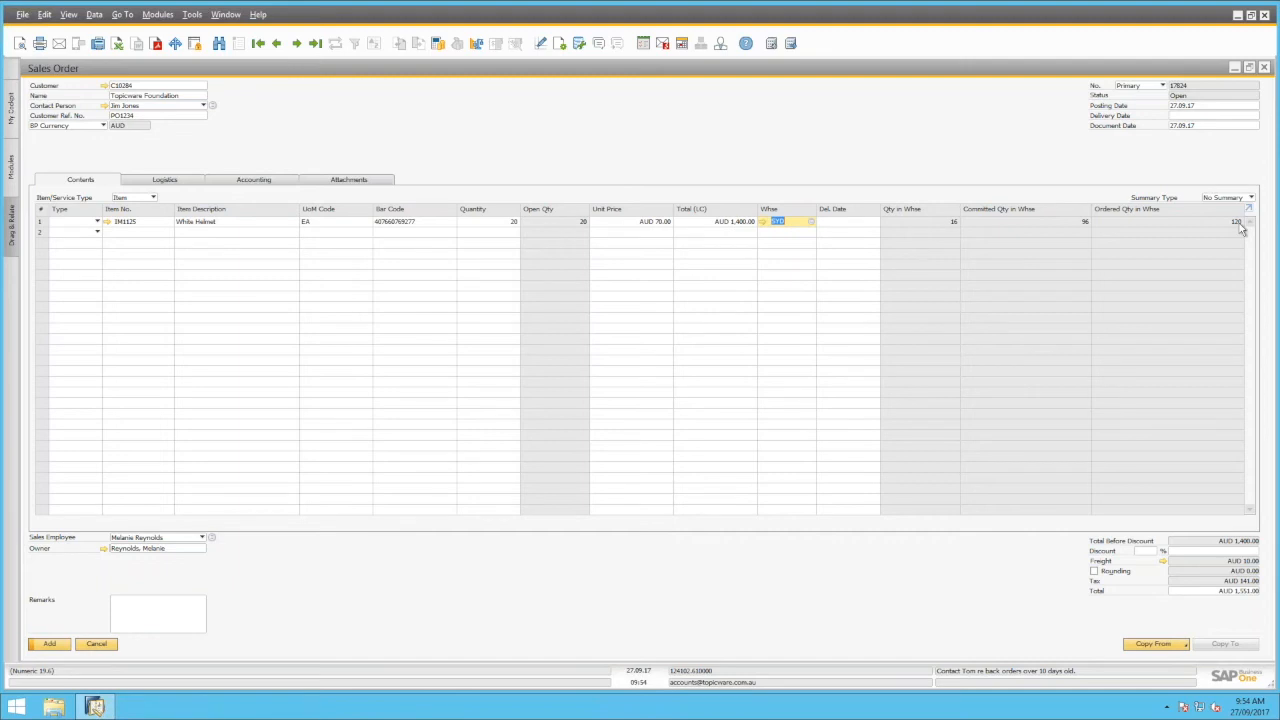
Assign warehouse DCN, which has 40 available, to the White Helmet line
click(794, 221)
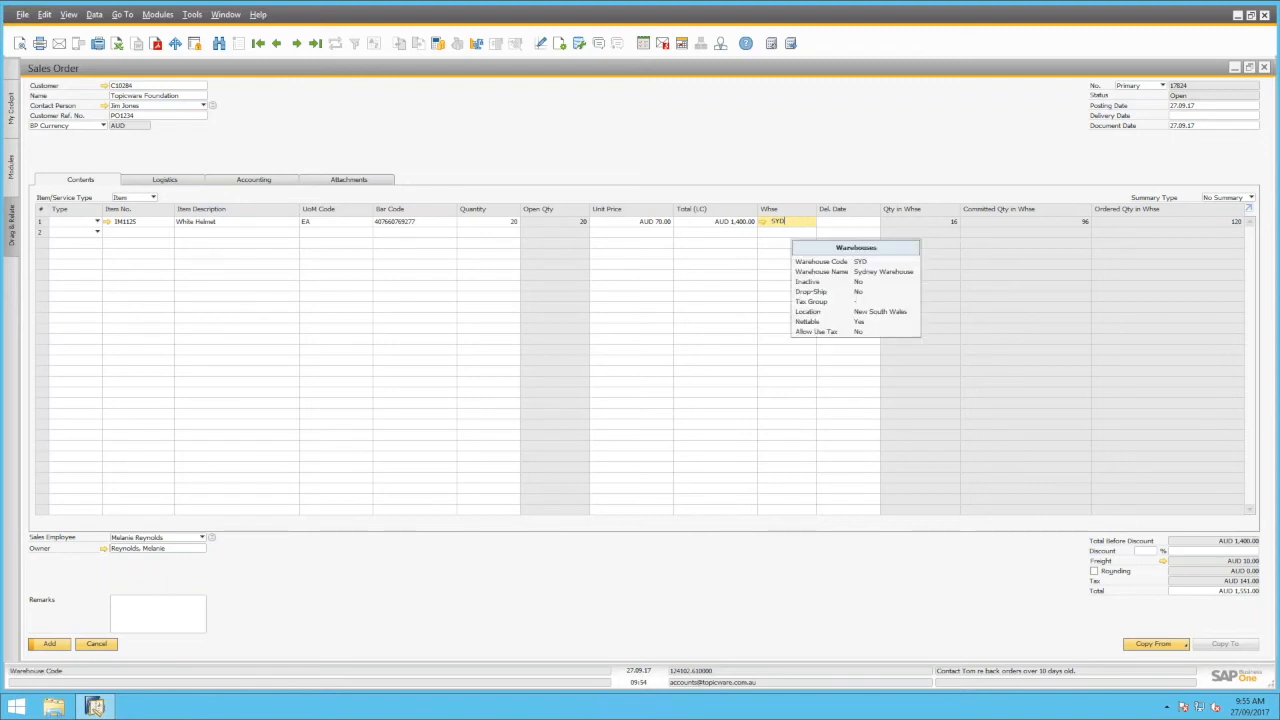
key(Tab)
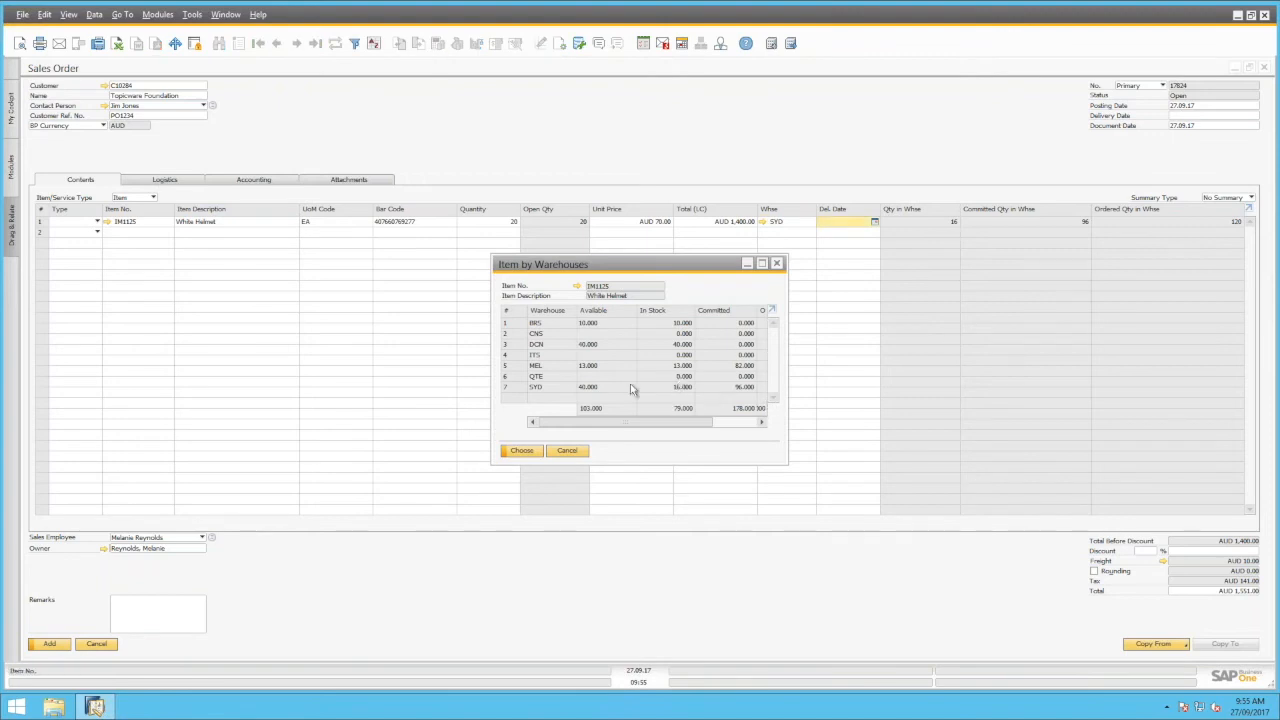
click(594, 325)
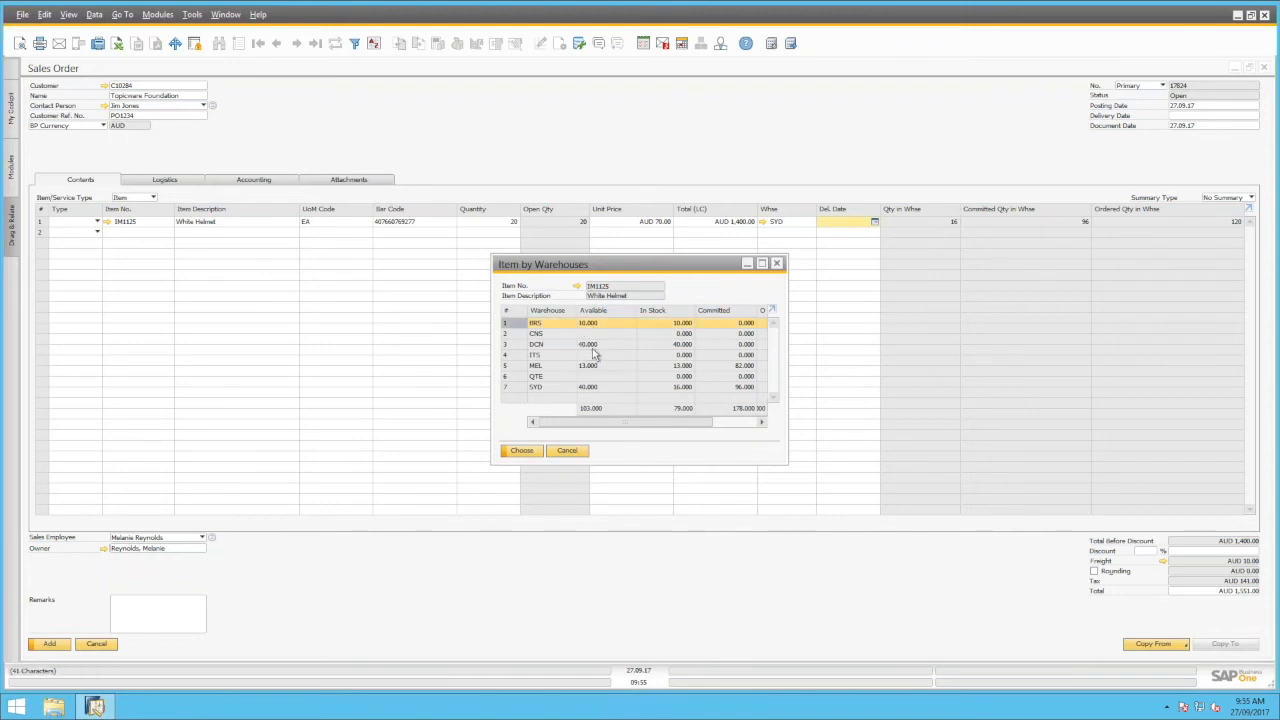
click(594, 346)
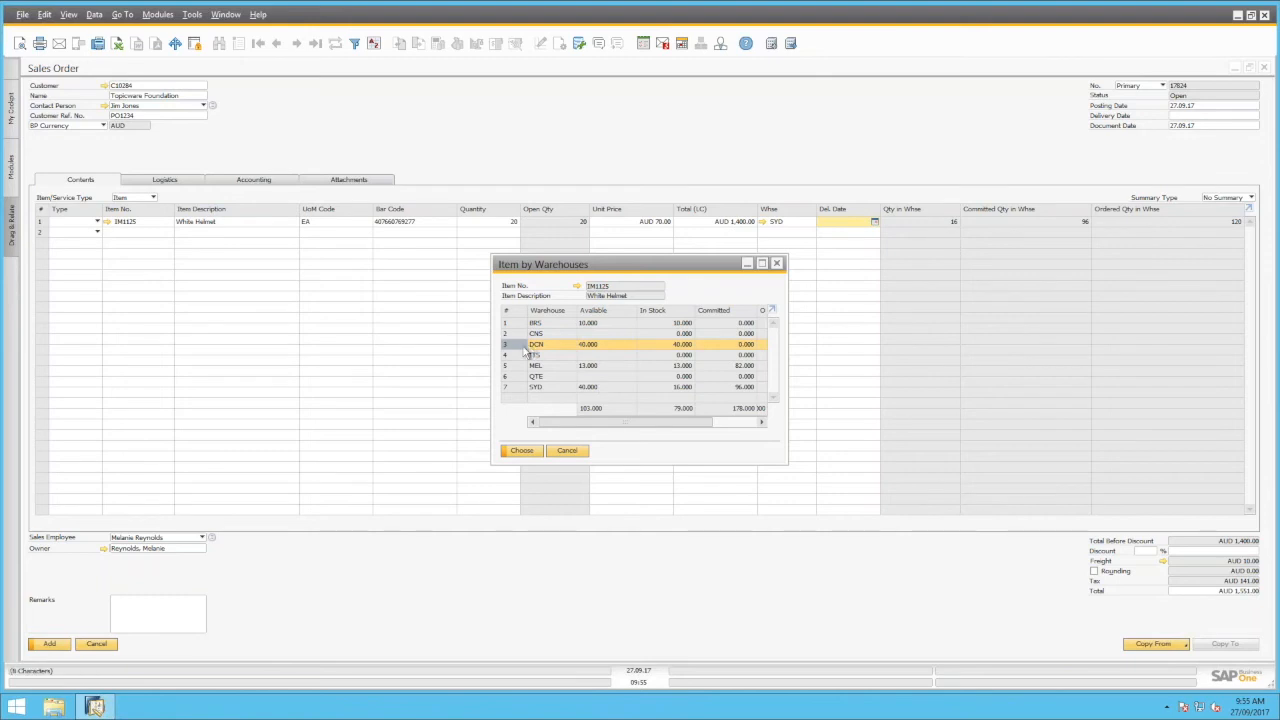
click(519, 450)
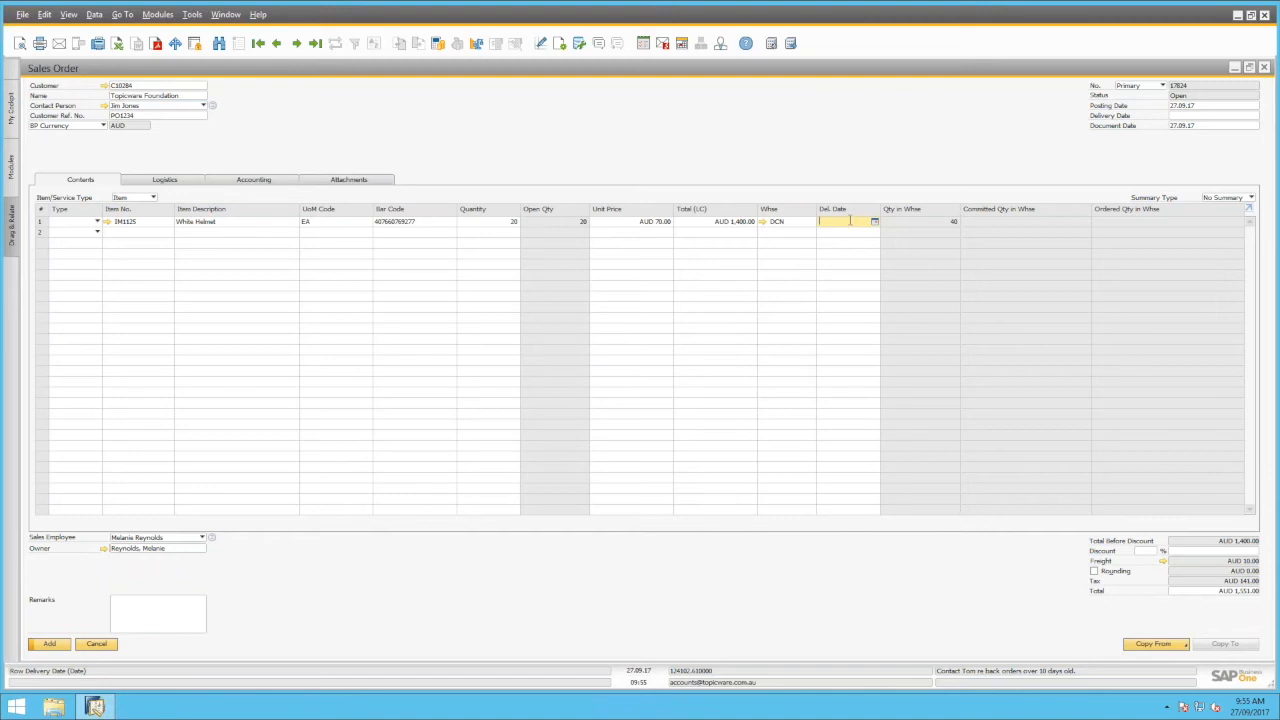
Open the White Helmet unit price context menu and dismiss it
click(656, 225)
right_click(656, 227)
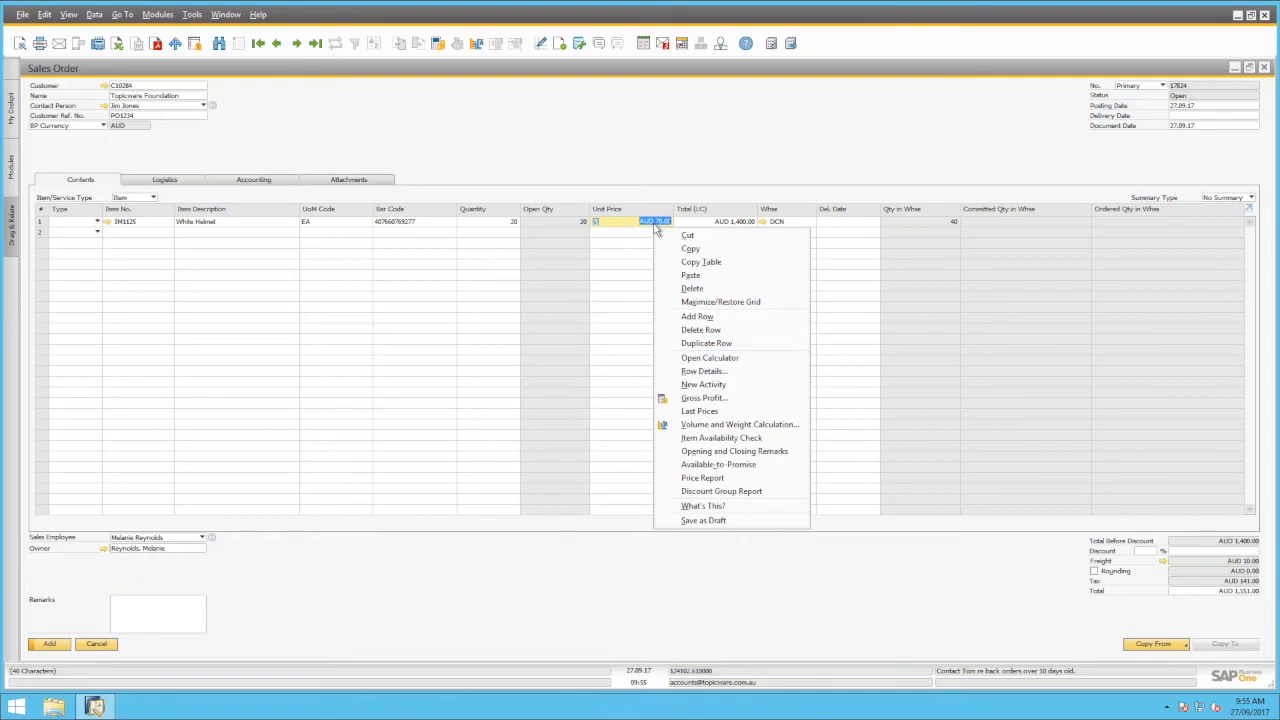
click(918, 163)
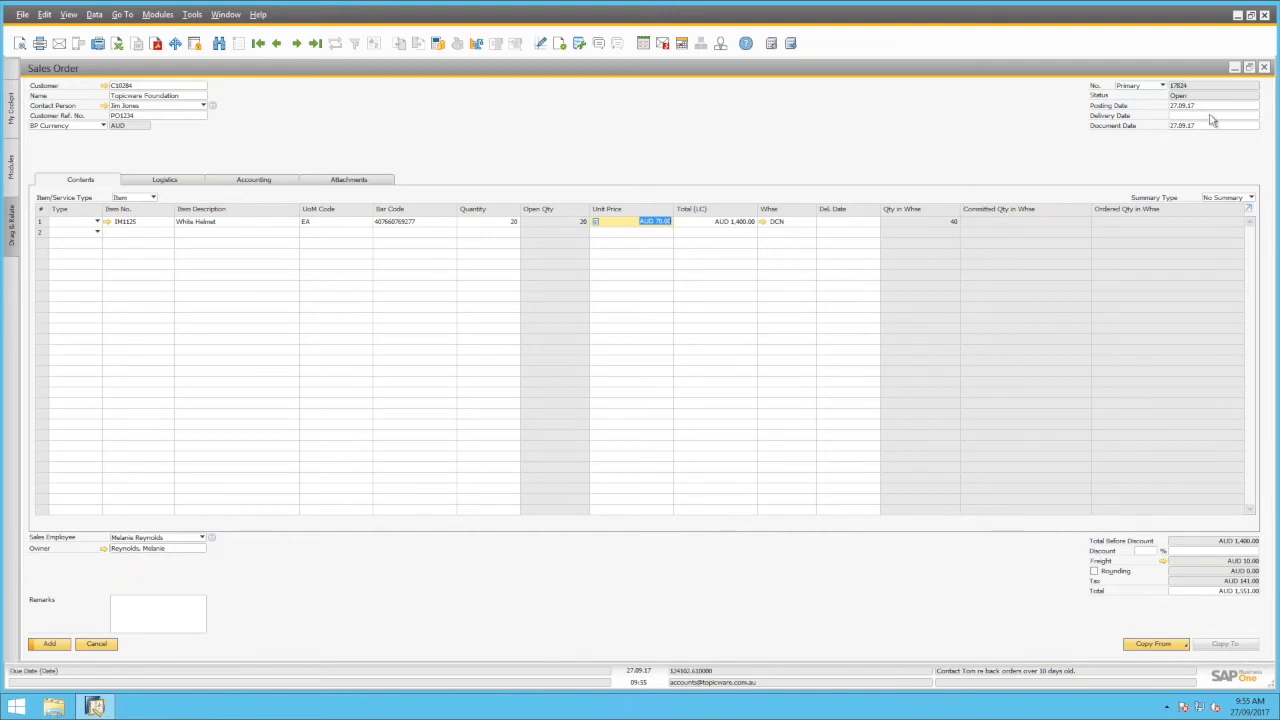
Enter 27.09.17 as the White Helmet line's delivery date
click(847, 222)
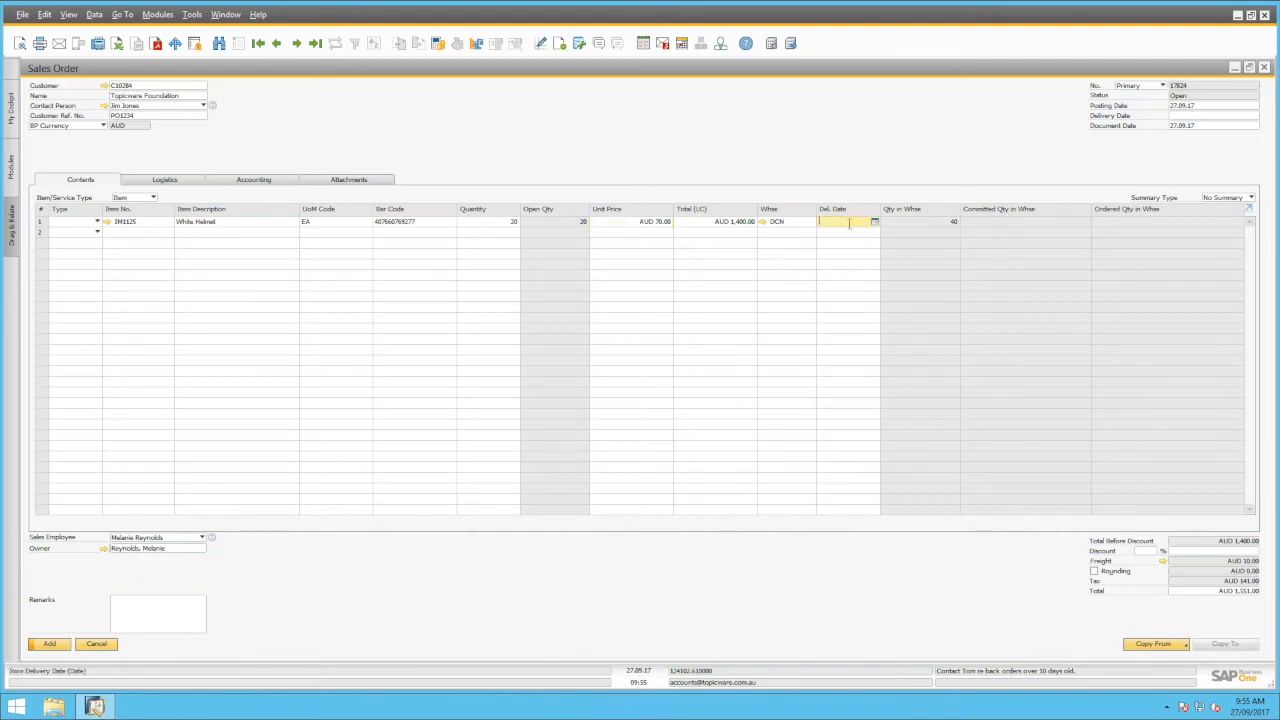
text(4)
key(Tab)
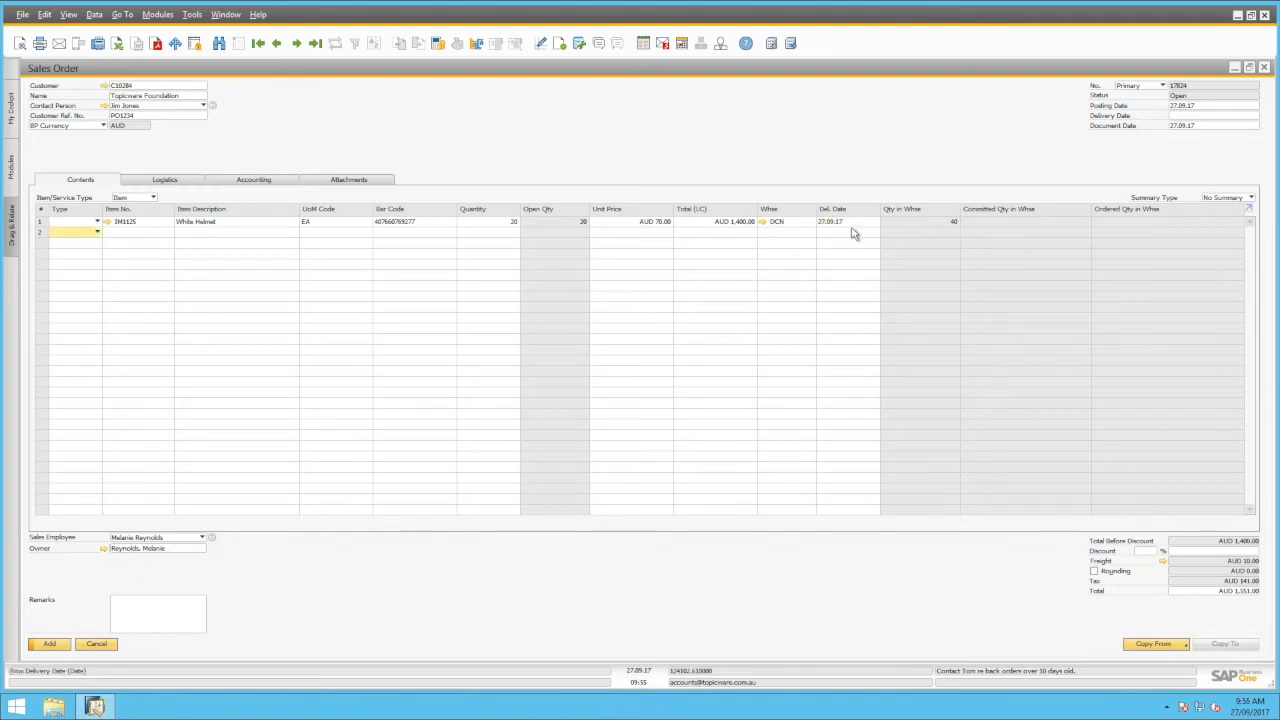
Add line two as Café City Bike (Black) with quantity 10
click(186, 233)
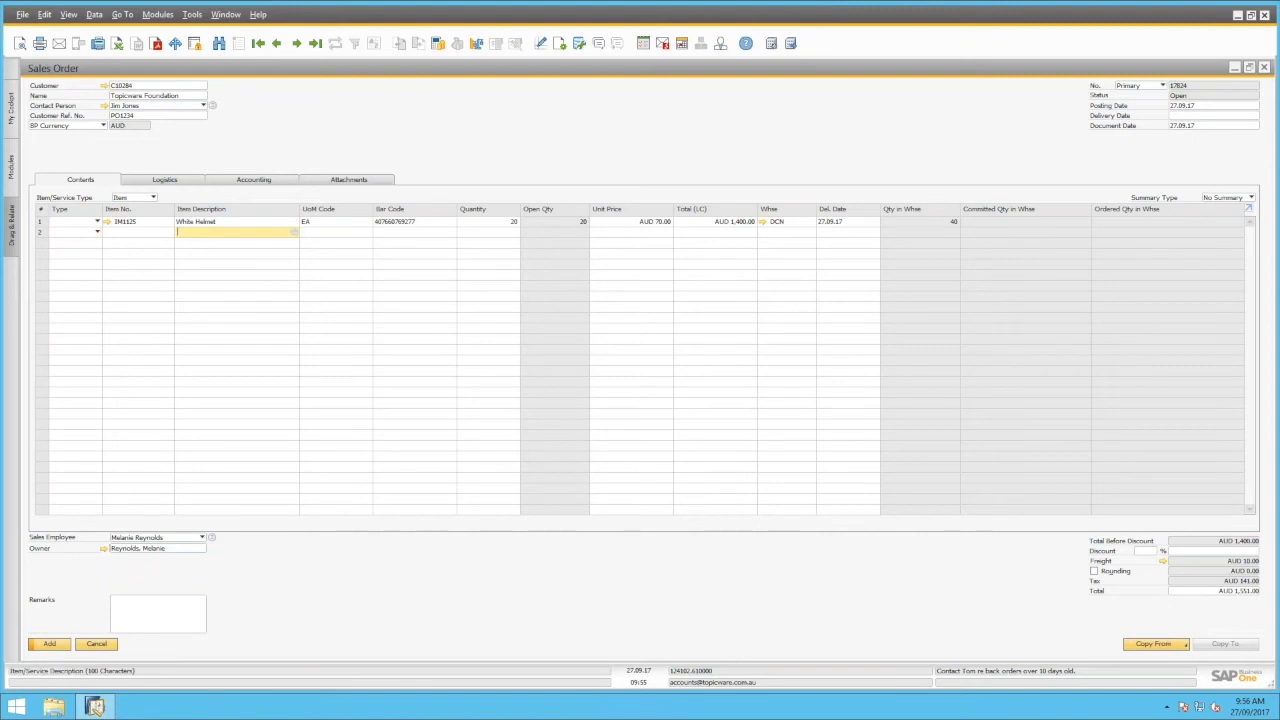
text(cafe)
key(Tab)
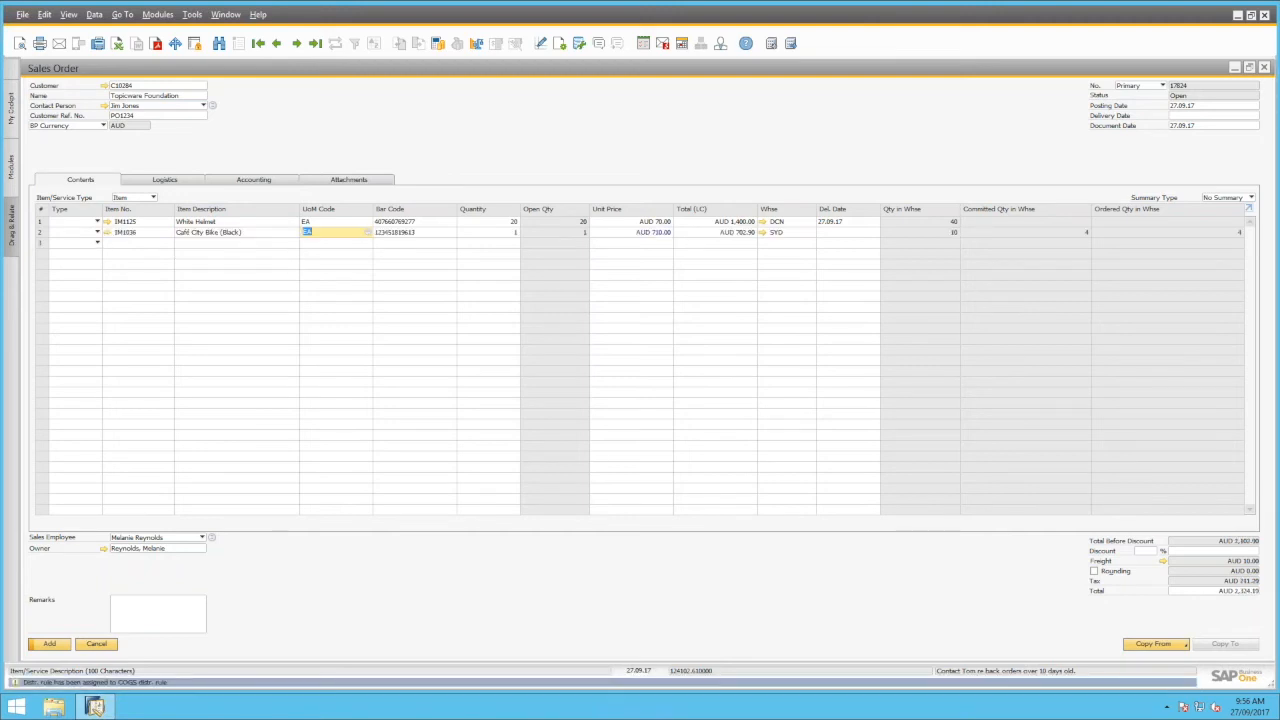
click(506, 237)
text(8)
key(BackSpace)
text(10)
key(Tab)
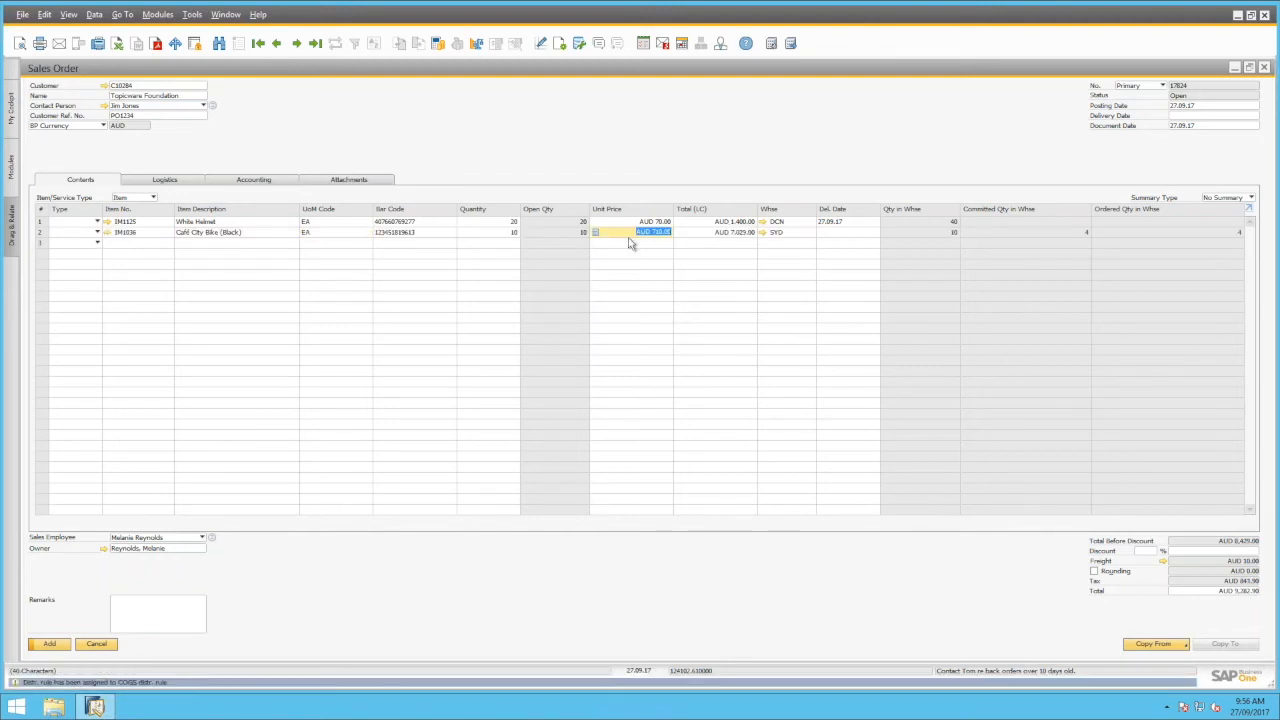
Open the Last Prices Report for the bike line's unit price
click(826, 235)
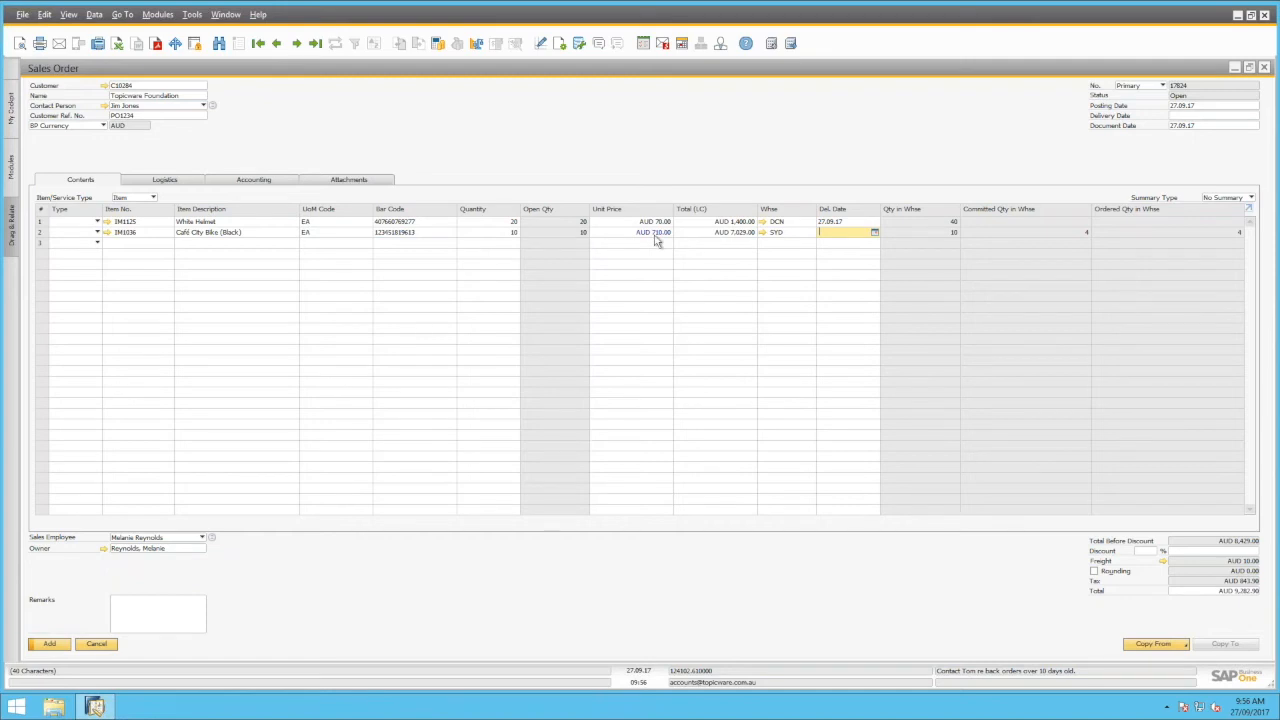
click(655, 235)
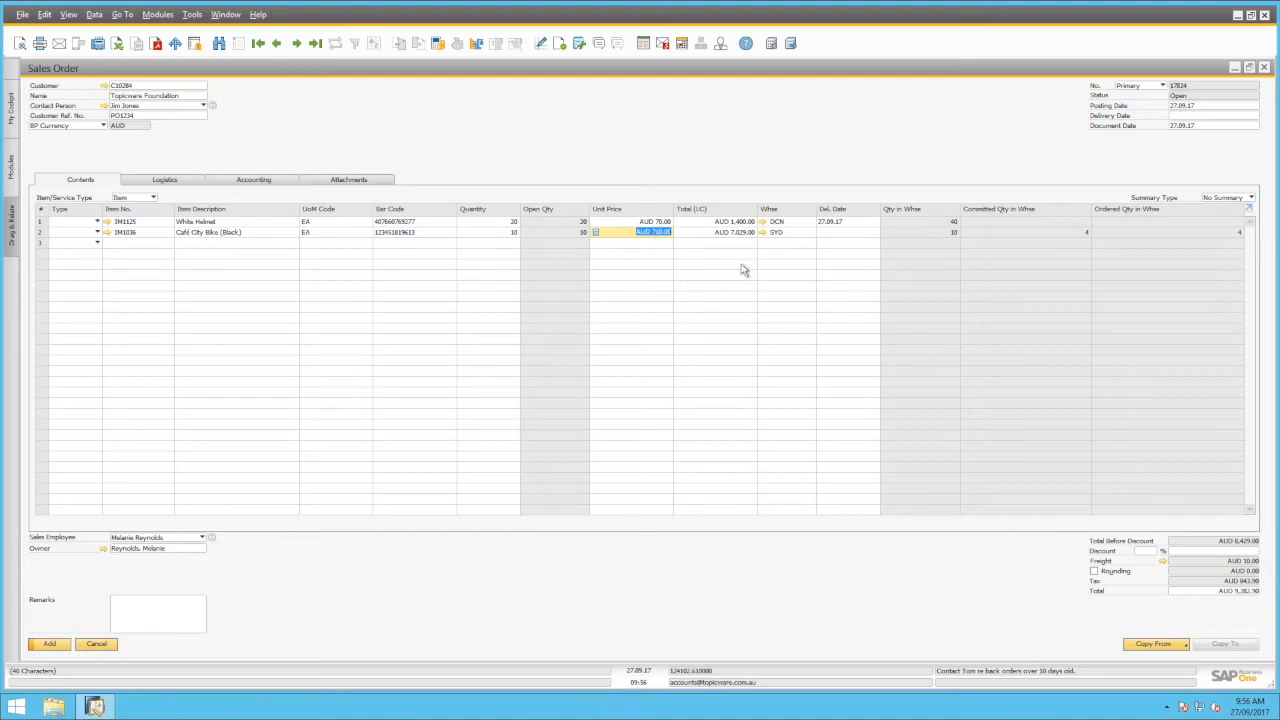
key(ctrl+Tab)
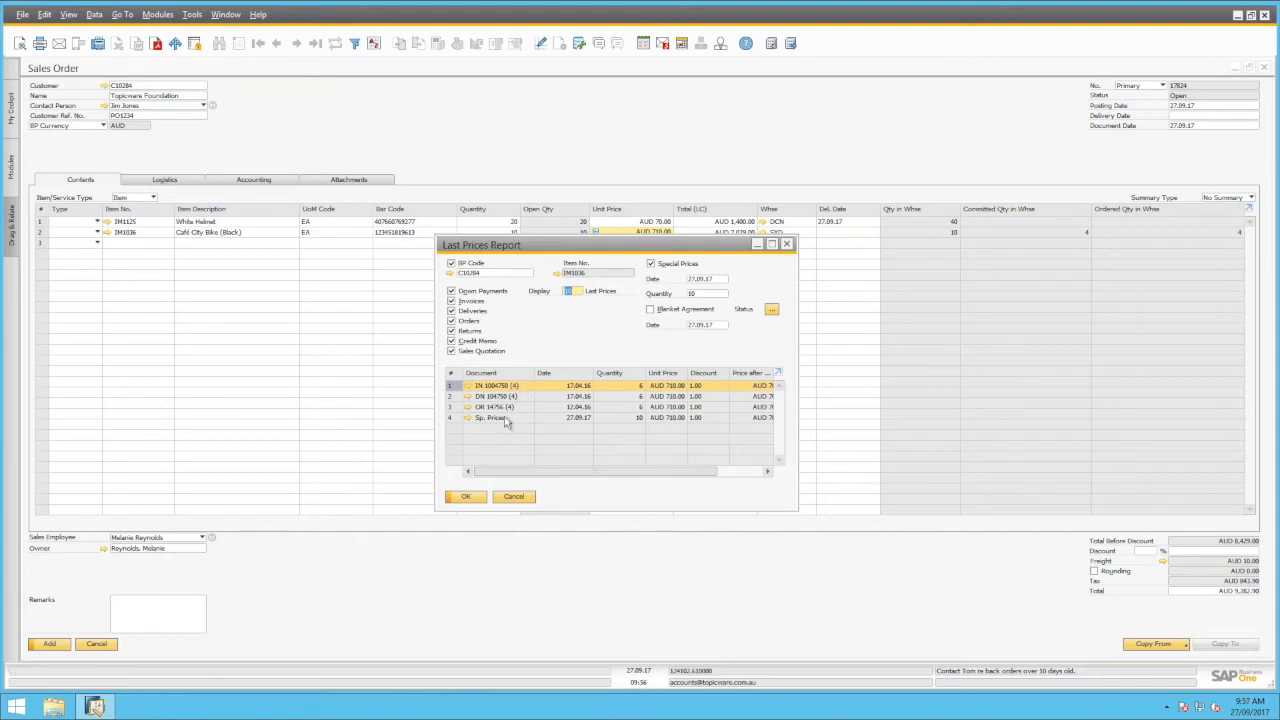
Select the Sp. Prices entry and close the Last Prices Report
click(535, 419)
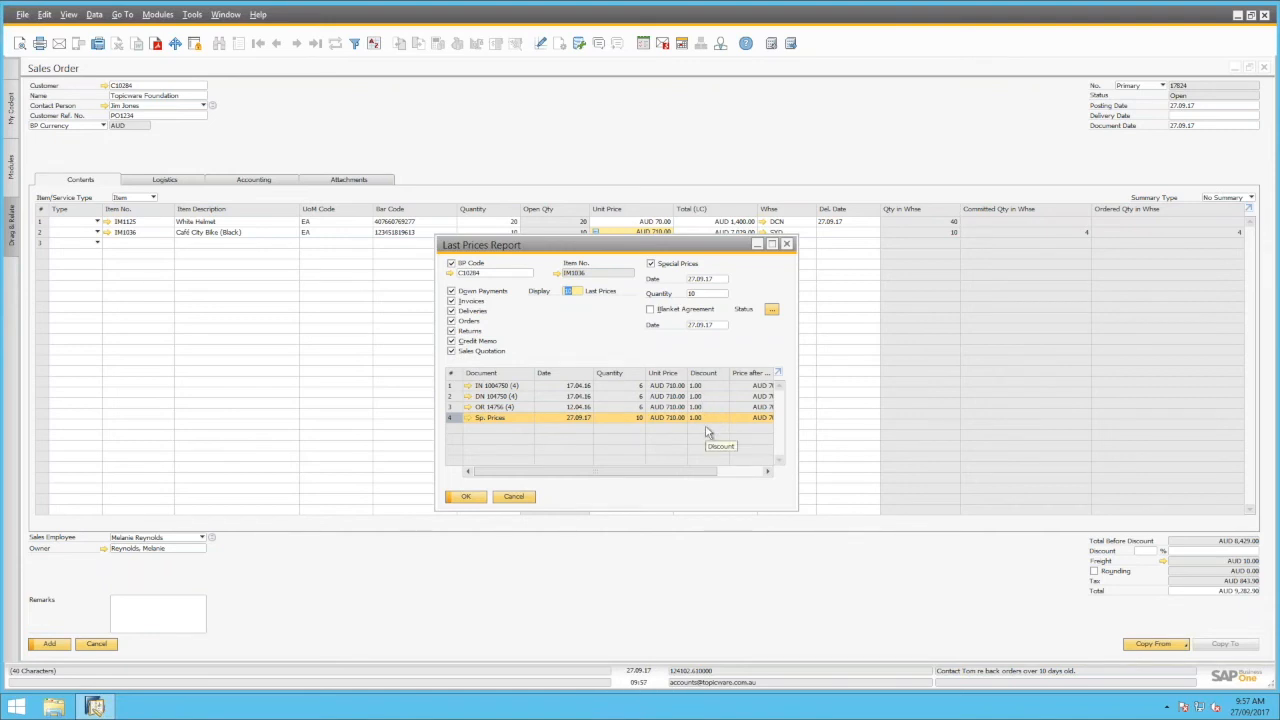
mouse_move(662, 473)
mouse_down()
mouse_move(720, 476)
mouse_move(643, 477)
mouse_up()
click(463, 498)
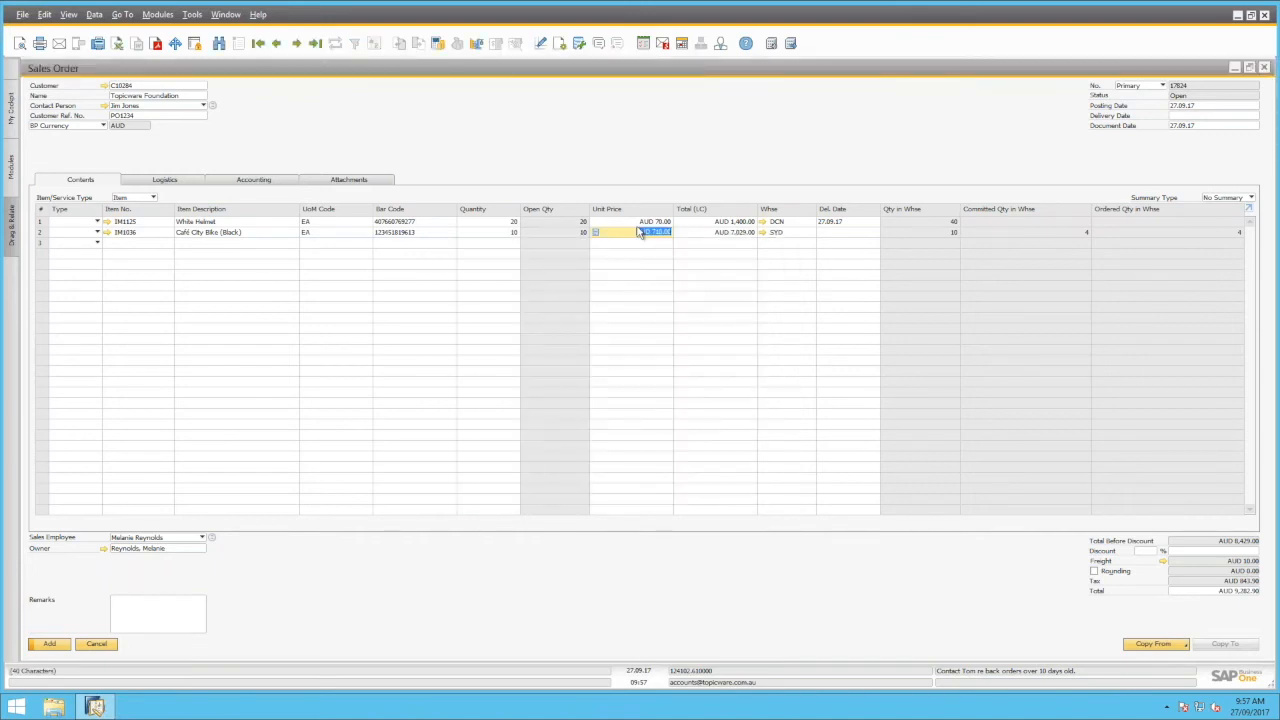
Review the order's gross profit of AUD 2,776.91 (49.13%) and close it
right_click(640, 236)
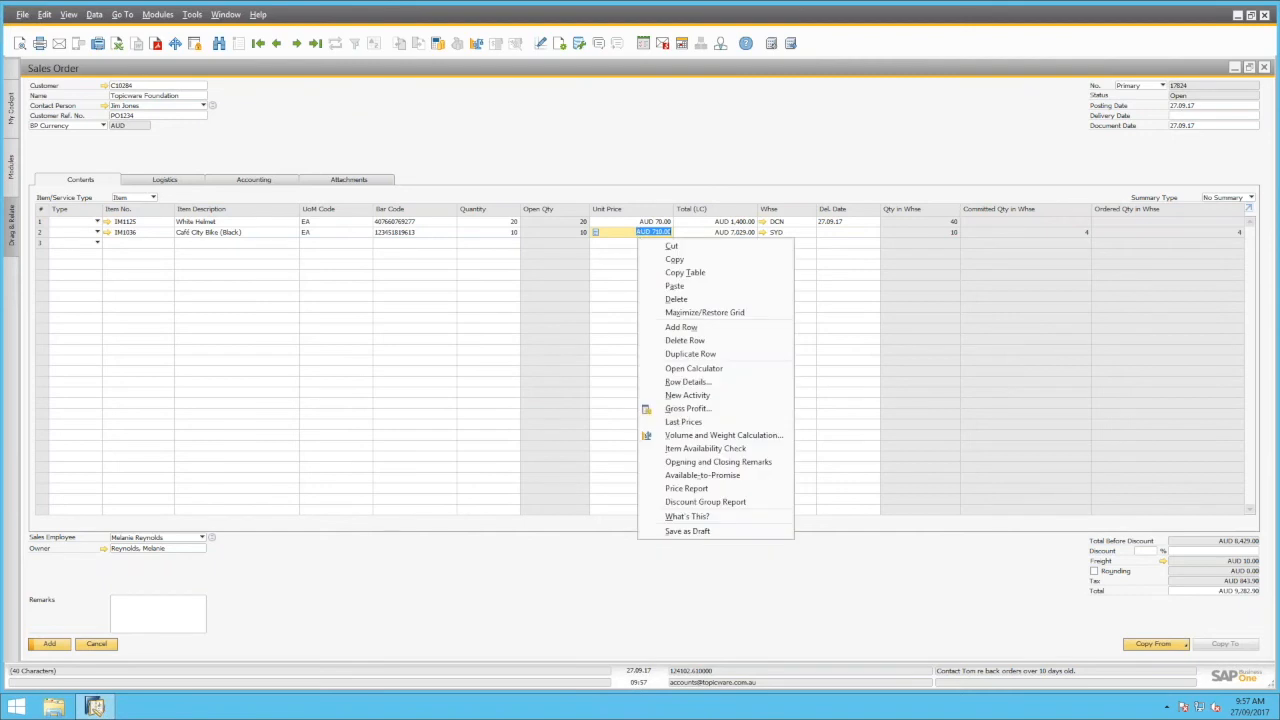
click(703, 412)
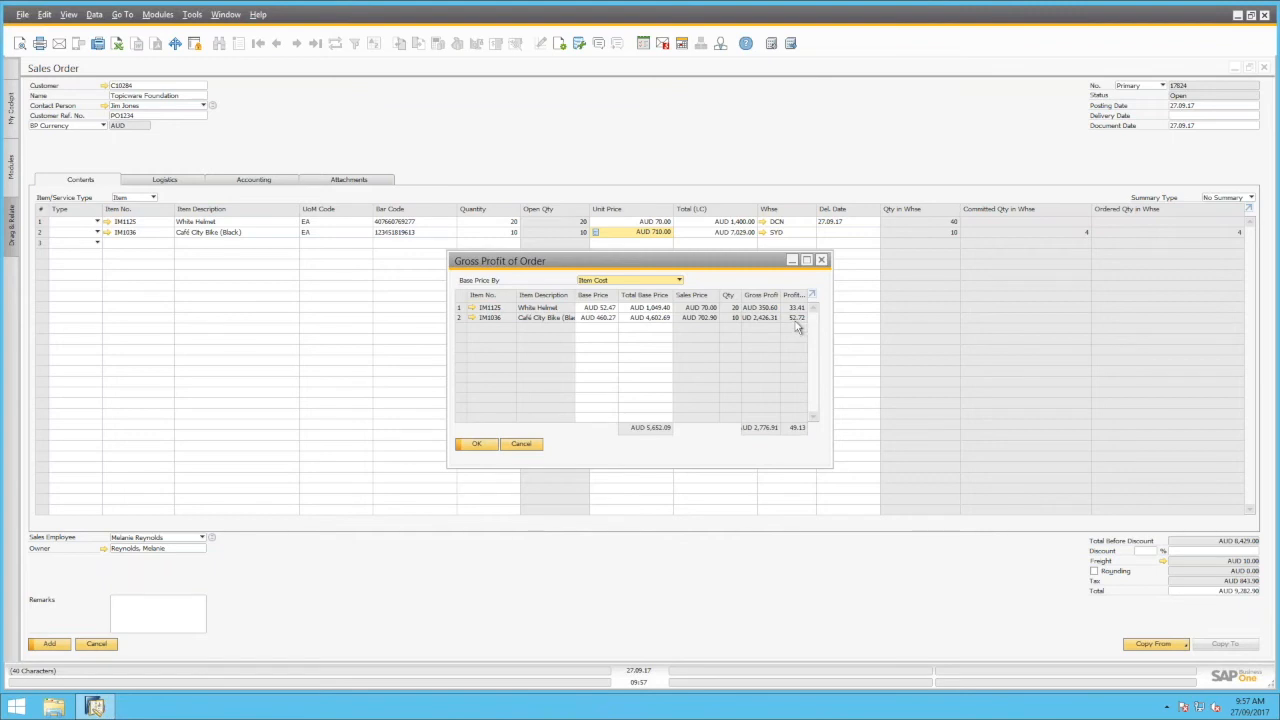
click(518, 446)
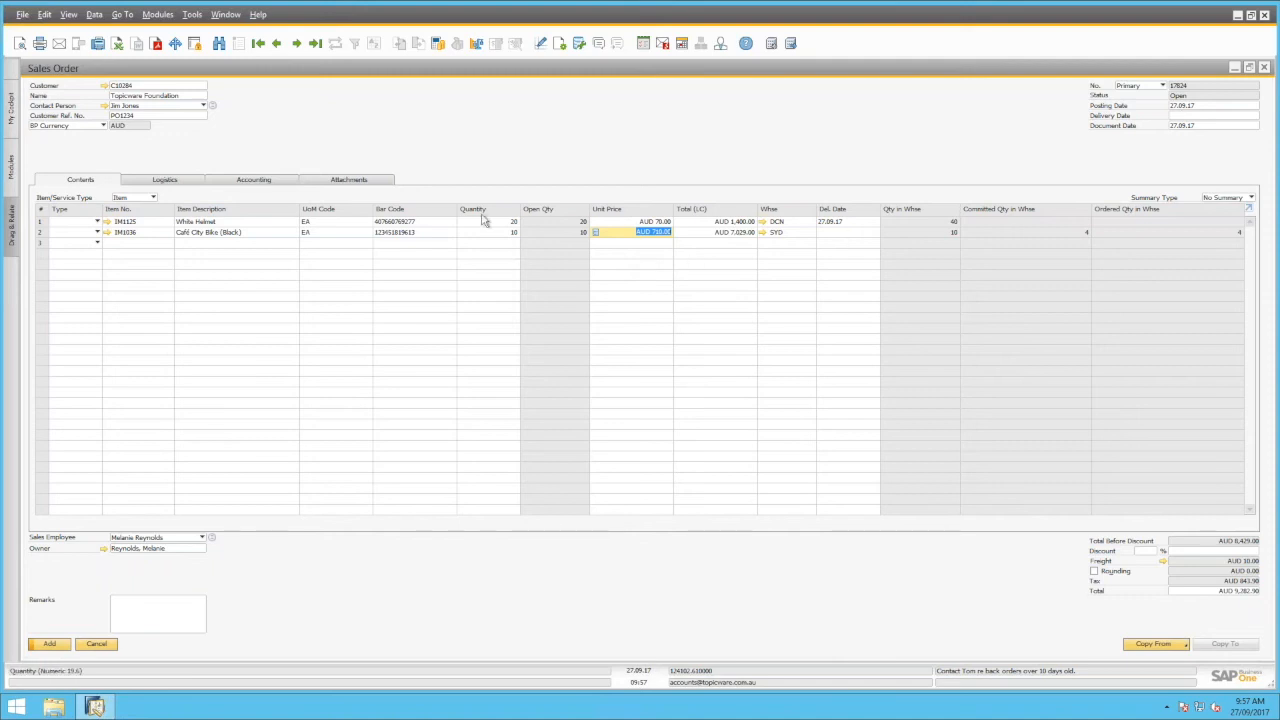
Add line three: 5 Cobalt Wheel (29") at AUD 280.00, totalling AUD 1,400.00
click(786, 234)
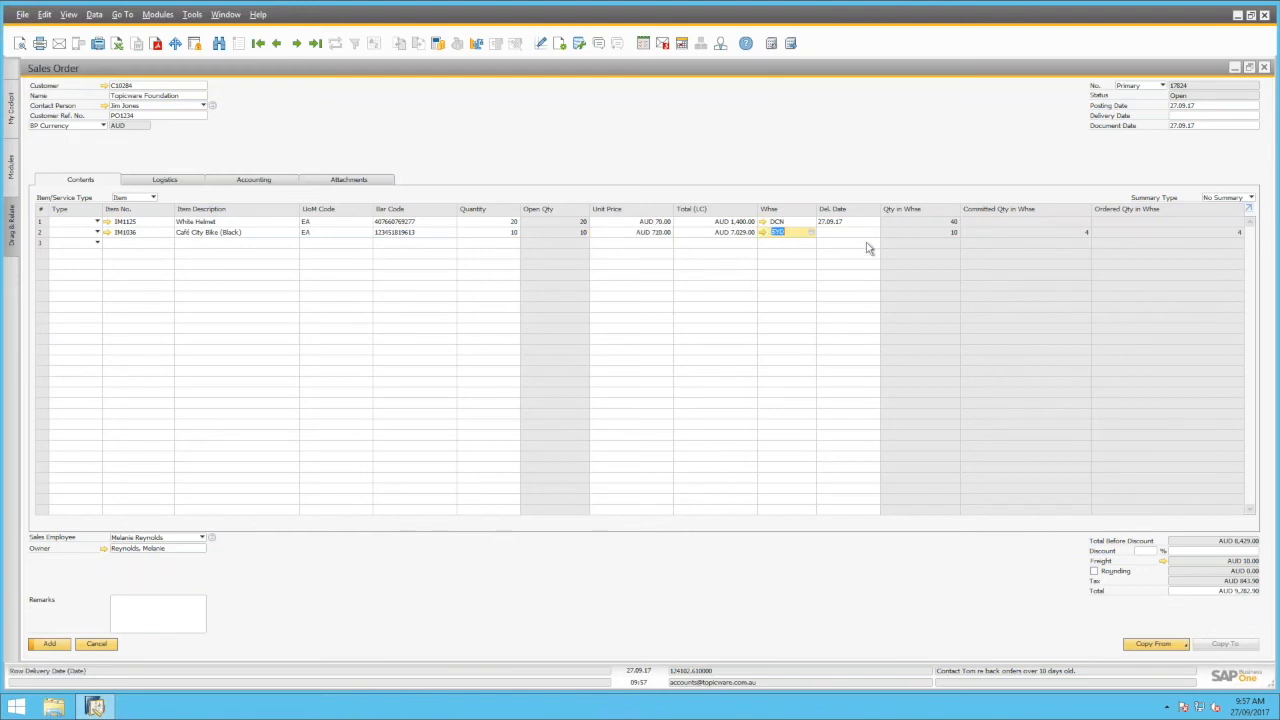
click(139, 244)
click(214, 244)
text(whi)
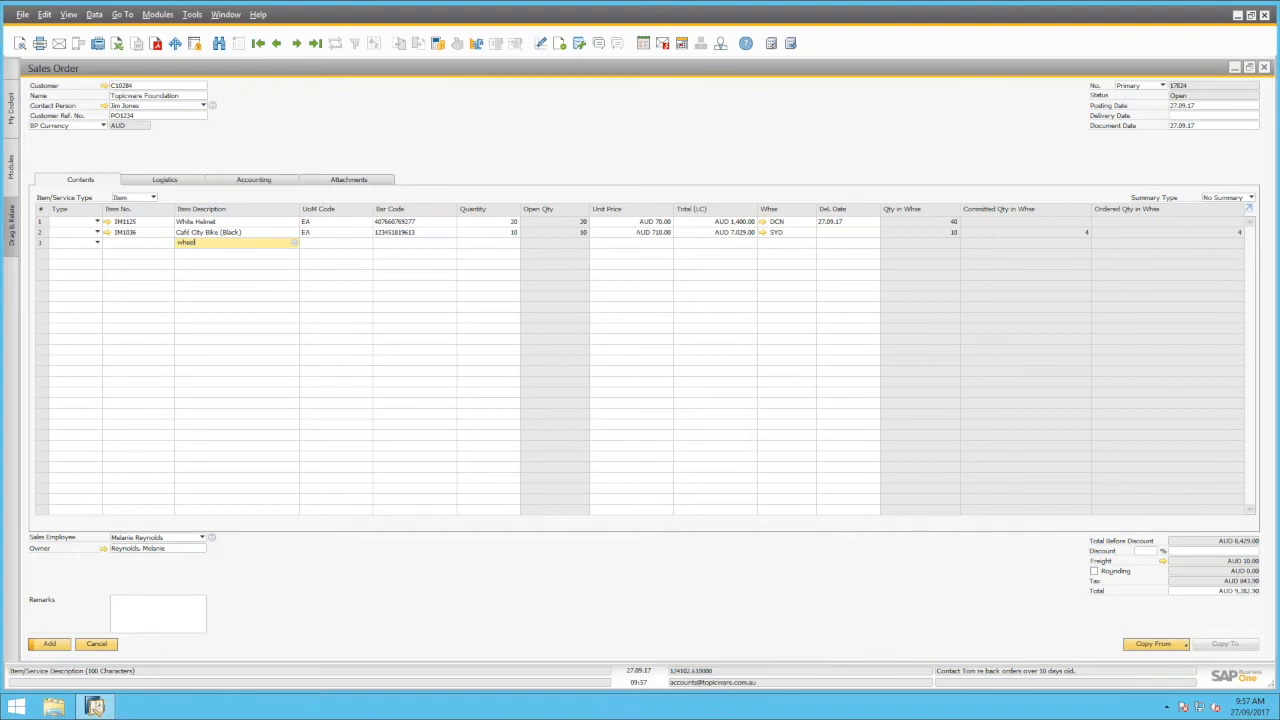
key(Tab)
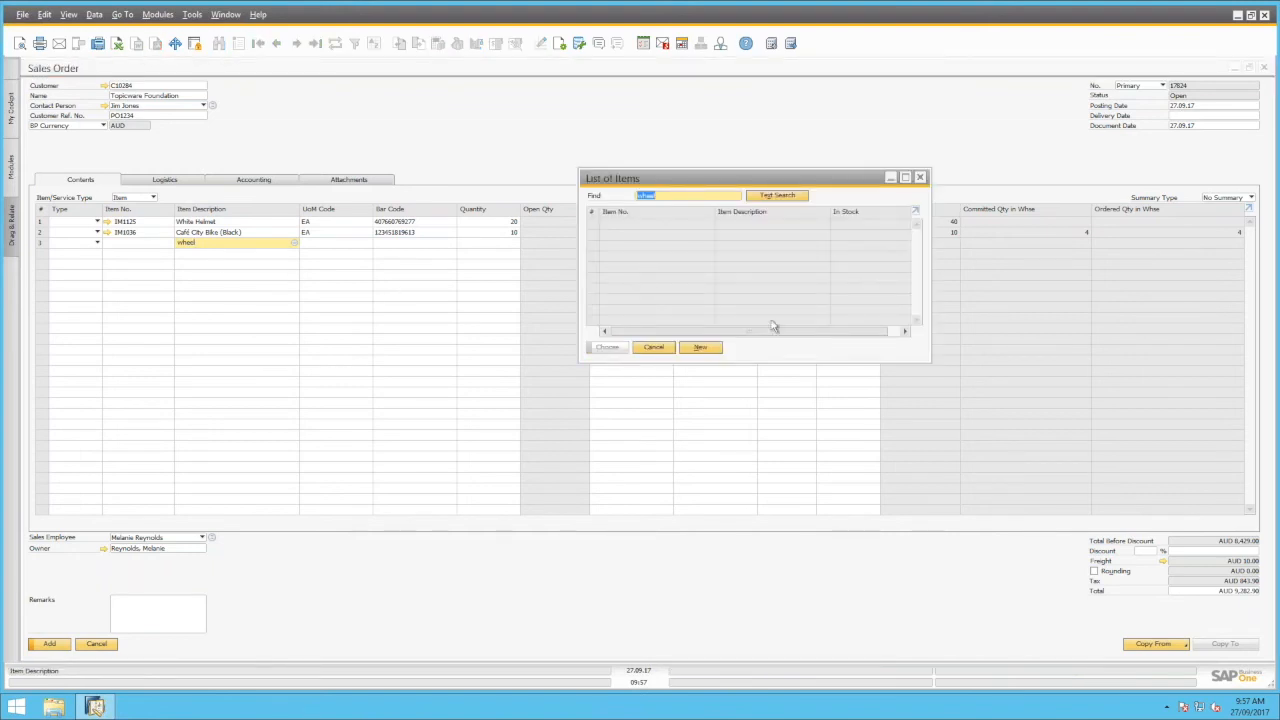
click(654, 347)
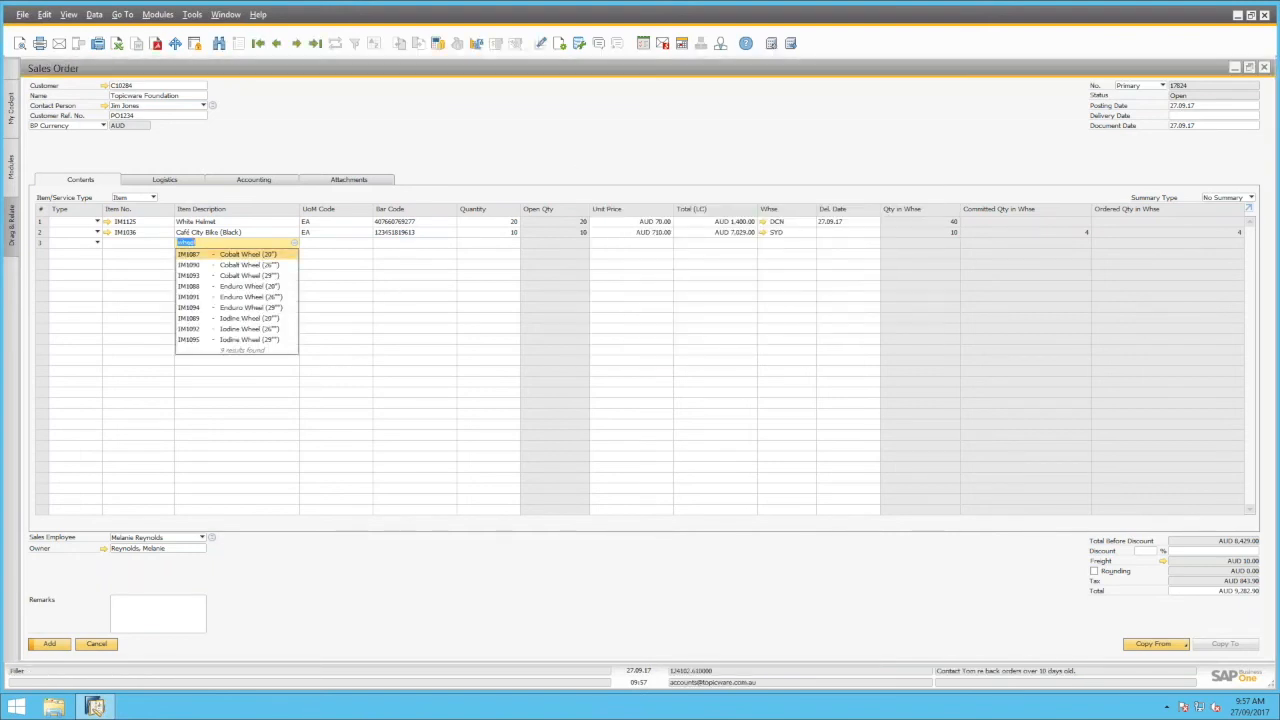
click(255, 276)
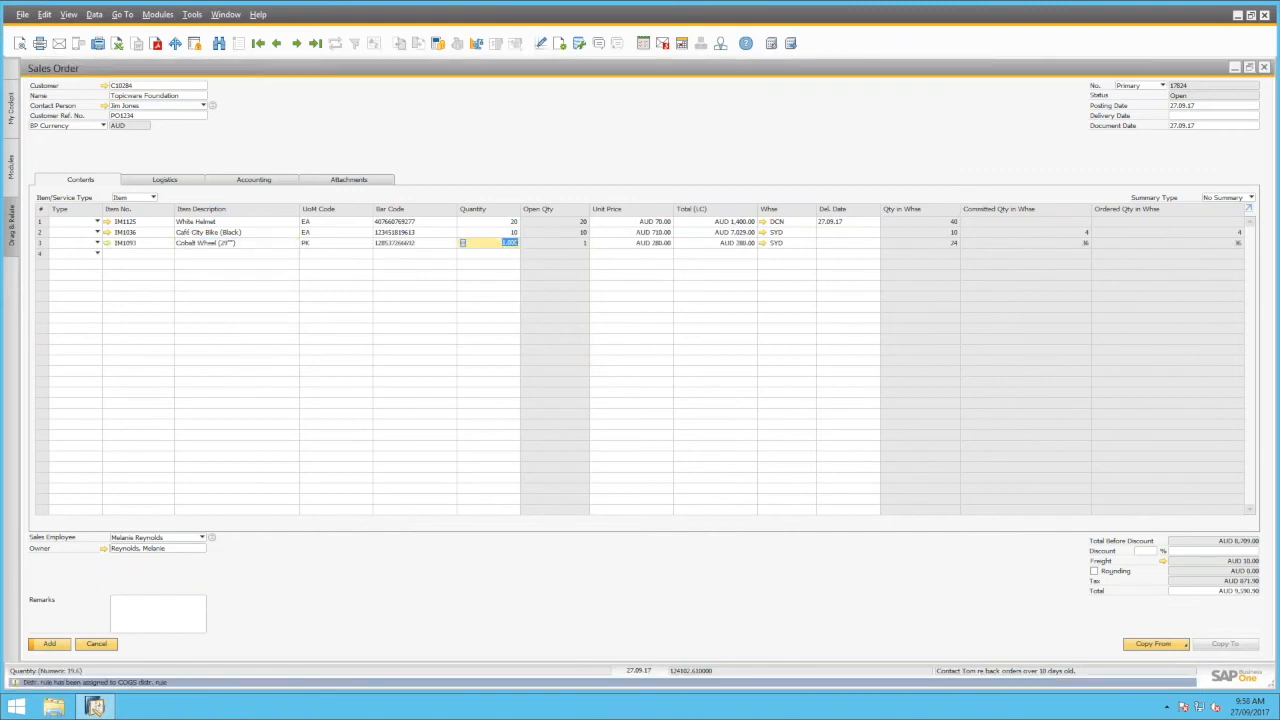
text(5)
key(Tab)
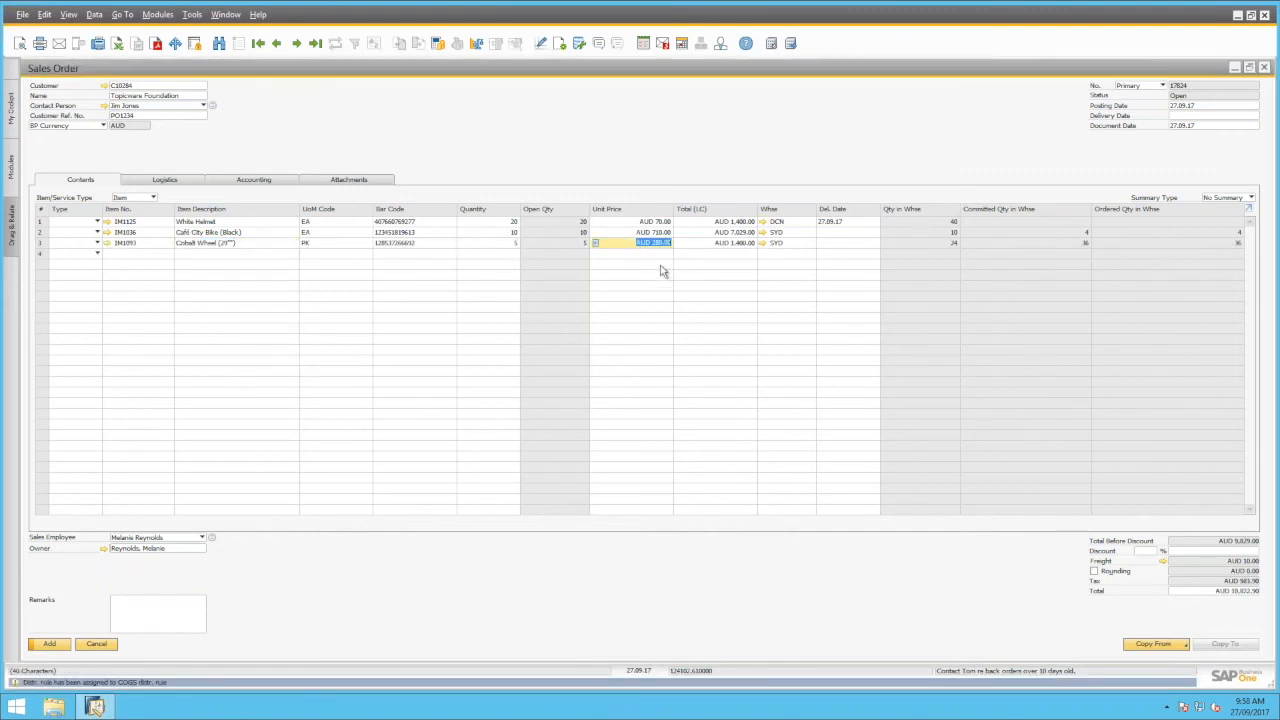
click(498, 245)
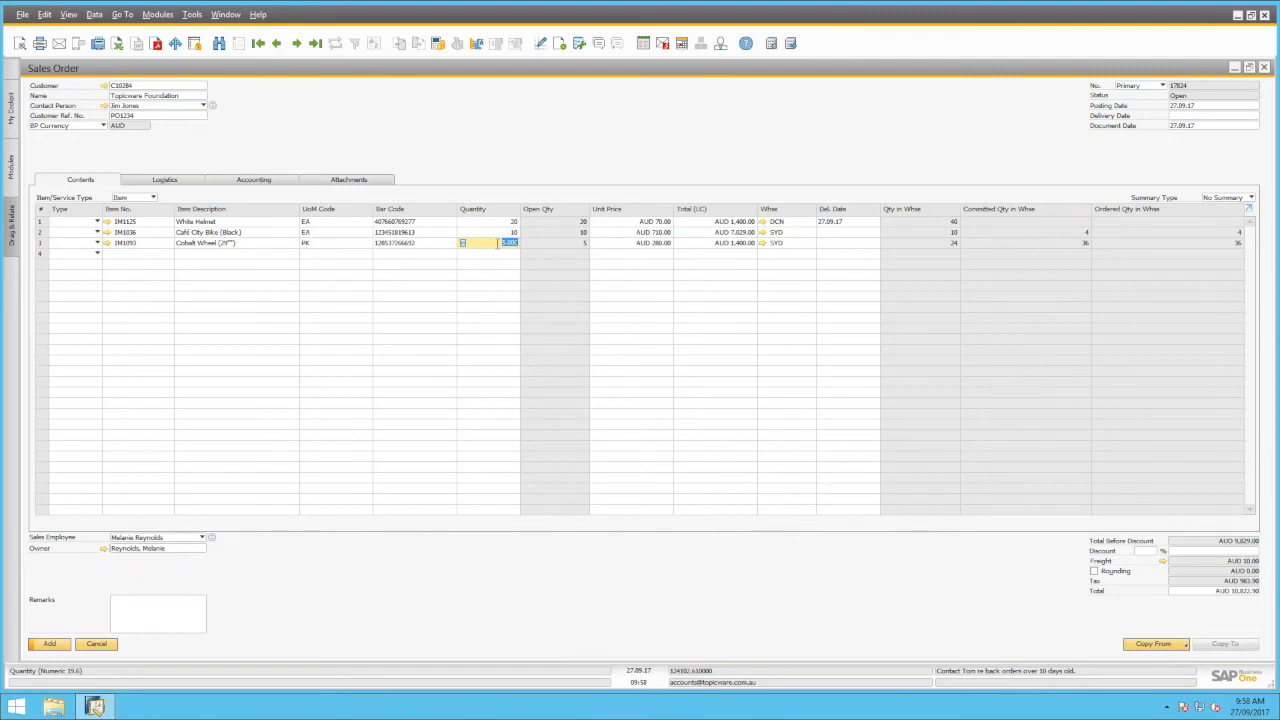
right_click(493, 214)
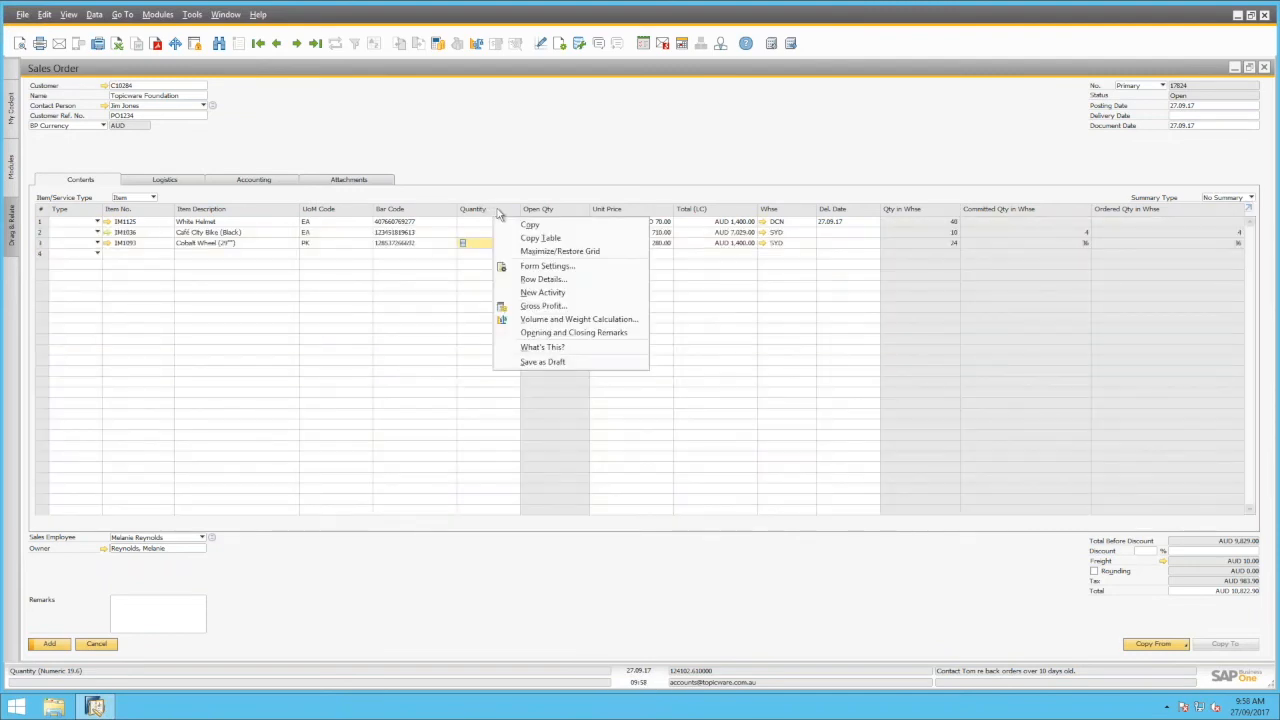
click(542, 267)
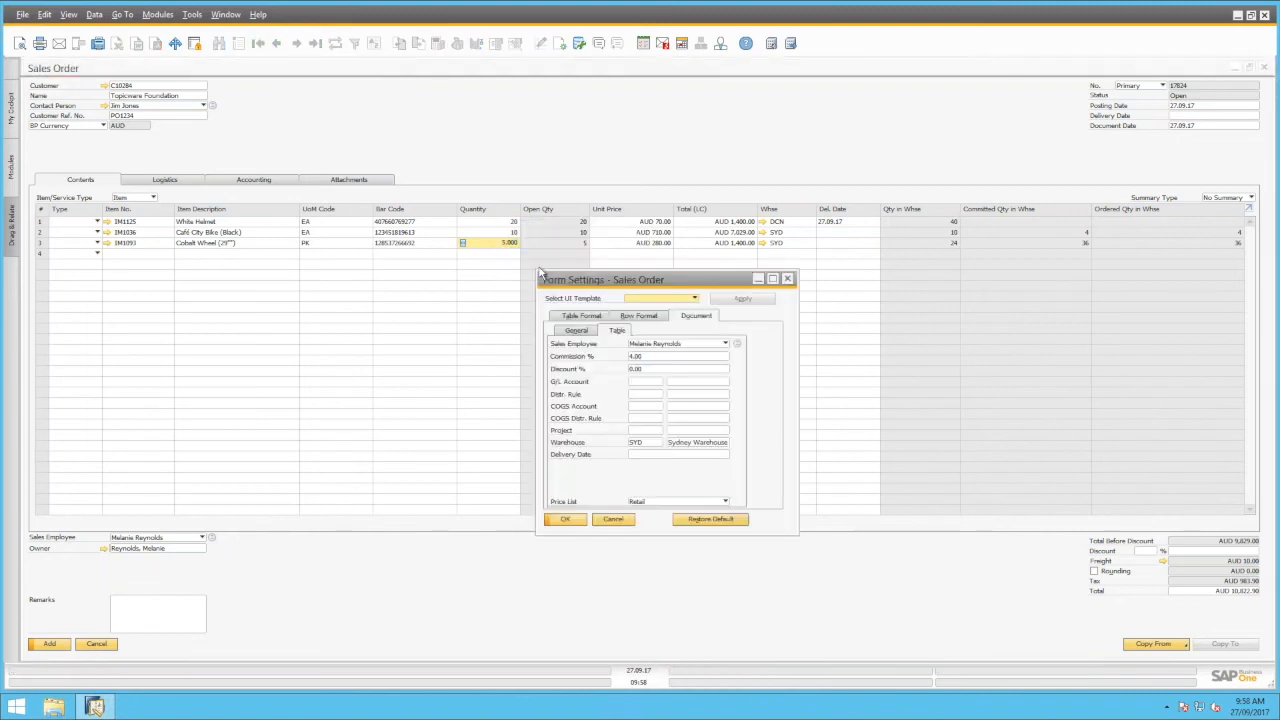
click(581, 315)
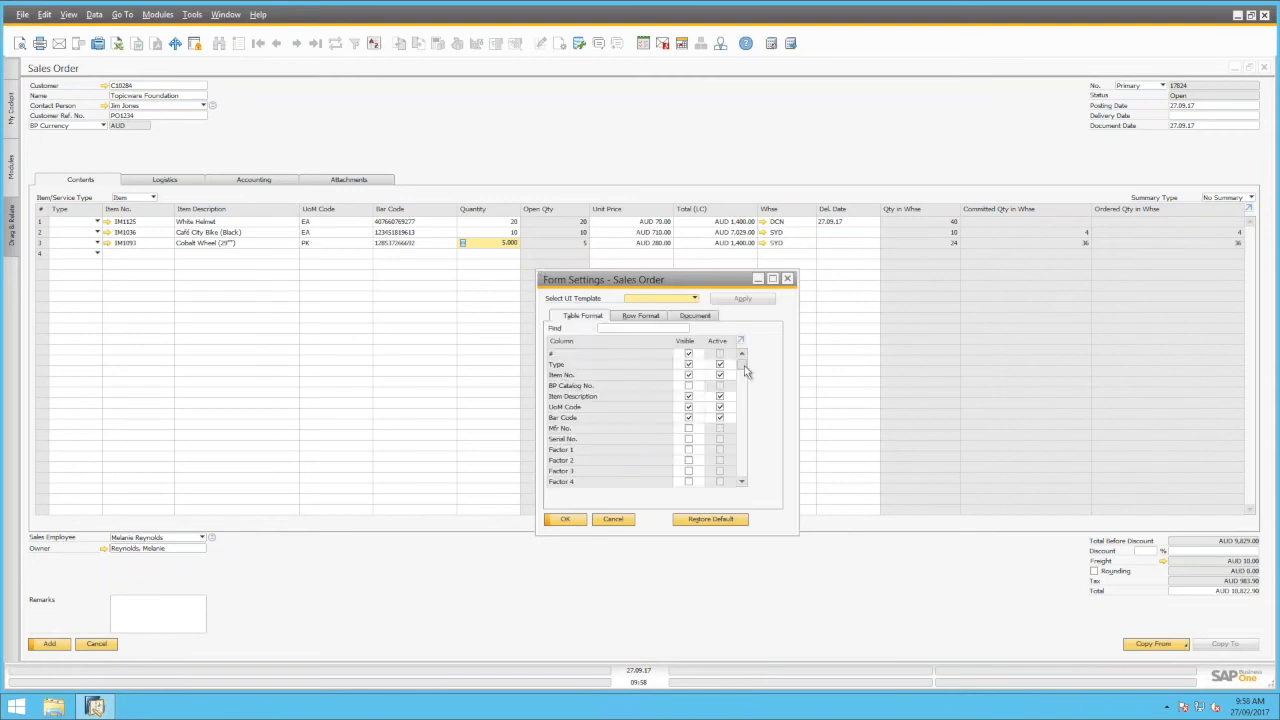
drag(741, 371, 747, 472)
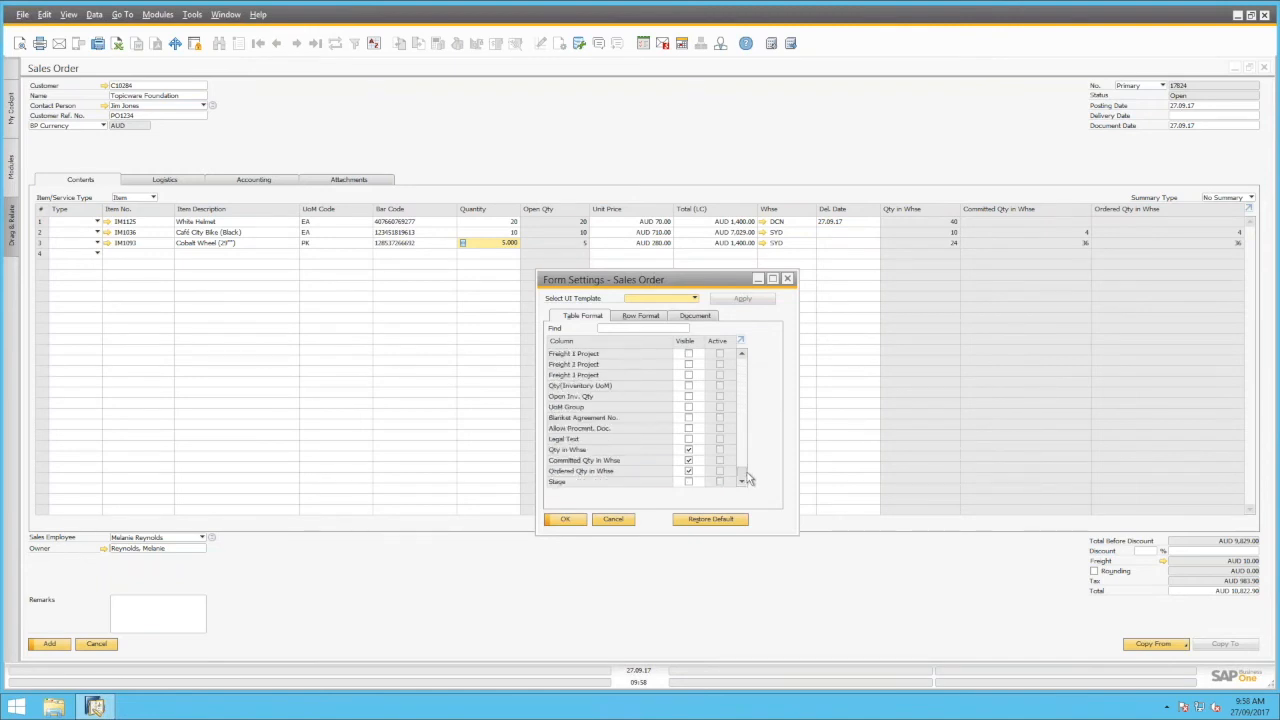
click(617, 521)
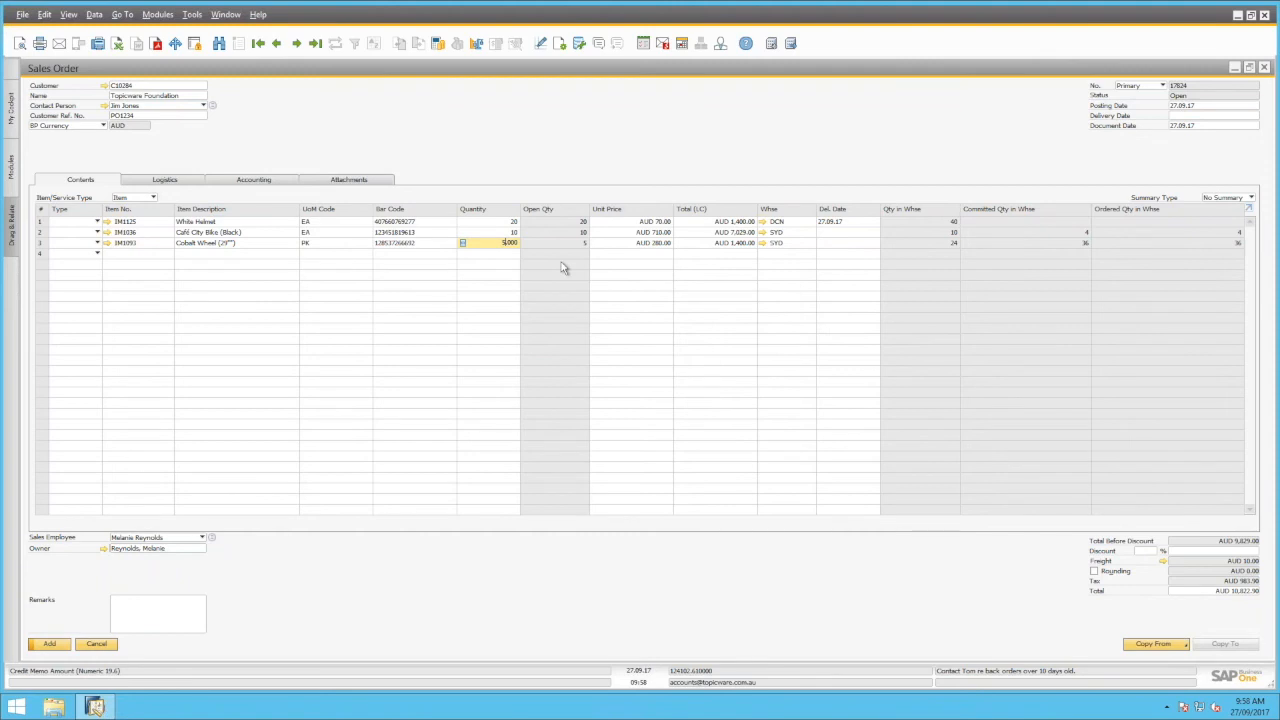
key(ctrl+l)
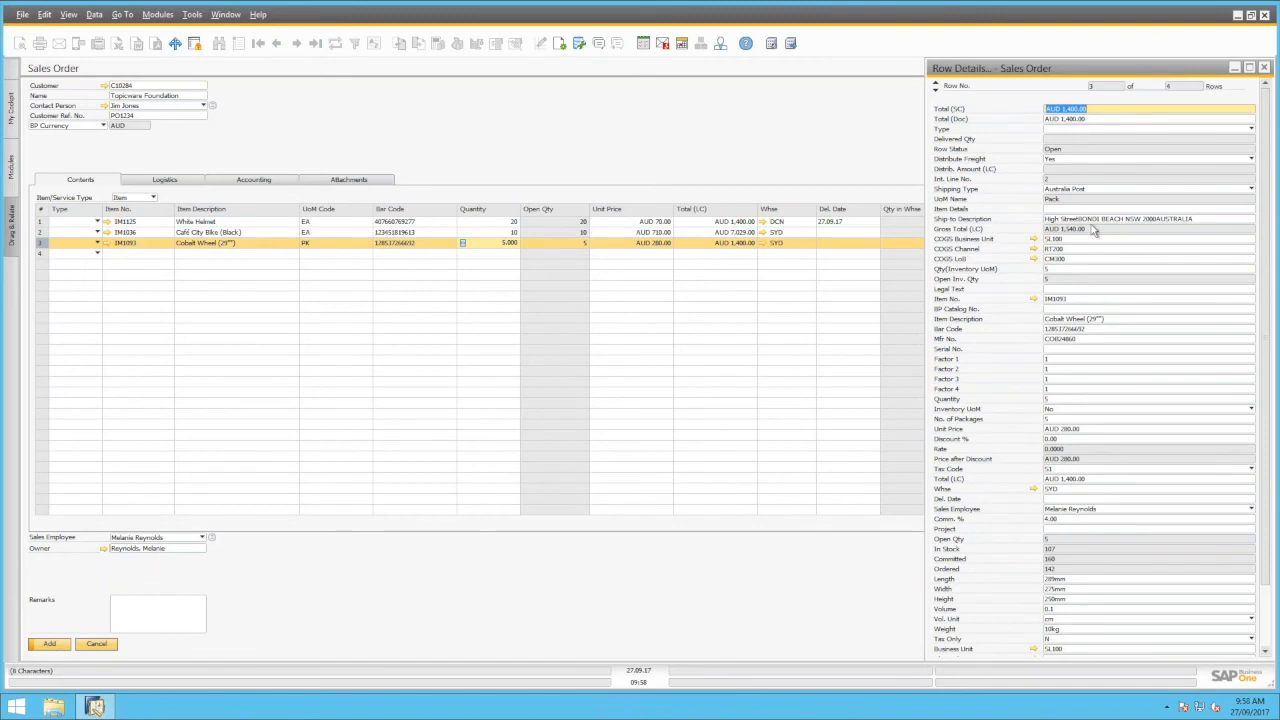
Browse the Cobalt Wheel row details, checking the Length, Business Unit and Channel fields
drag(1267, 121, 1266, 165)
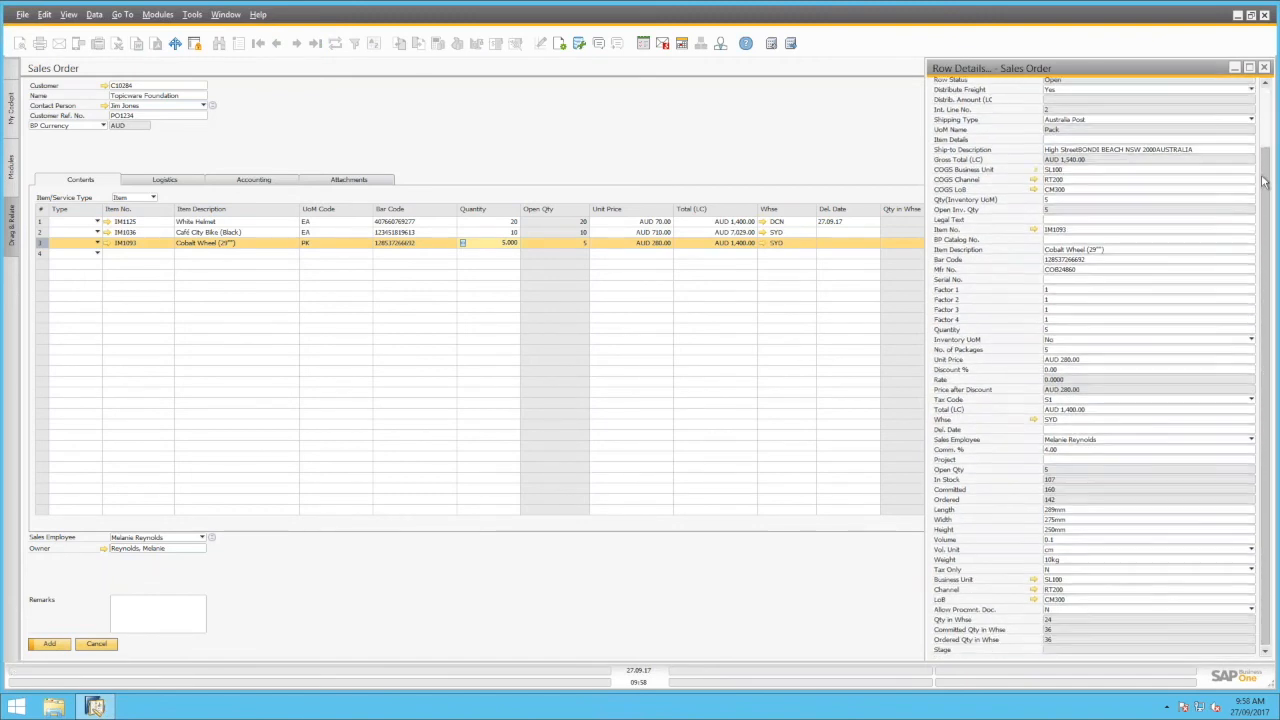
click(1077, 512)
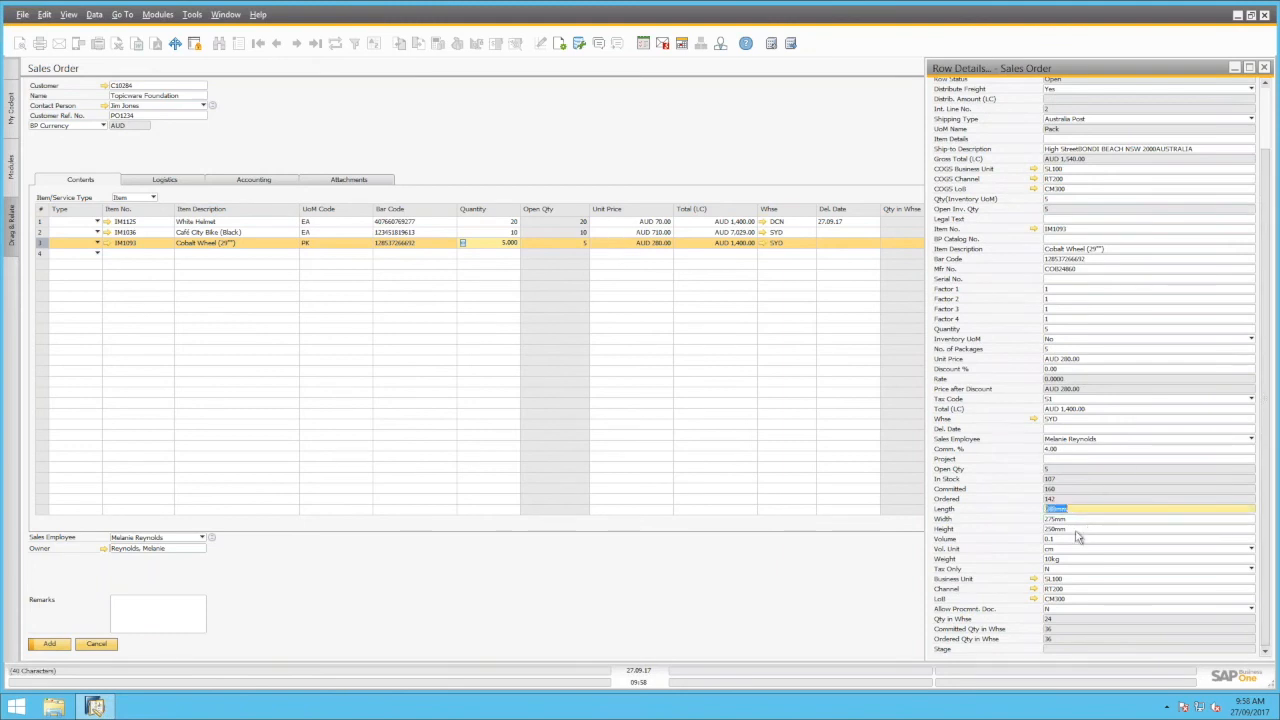
click(1080, 581)
click(1083, 590)
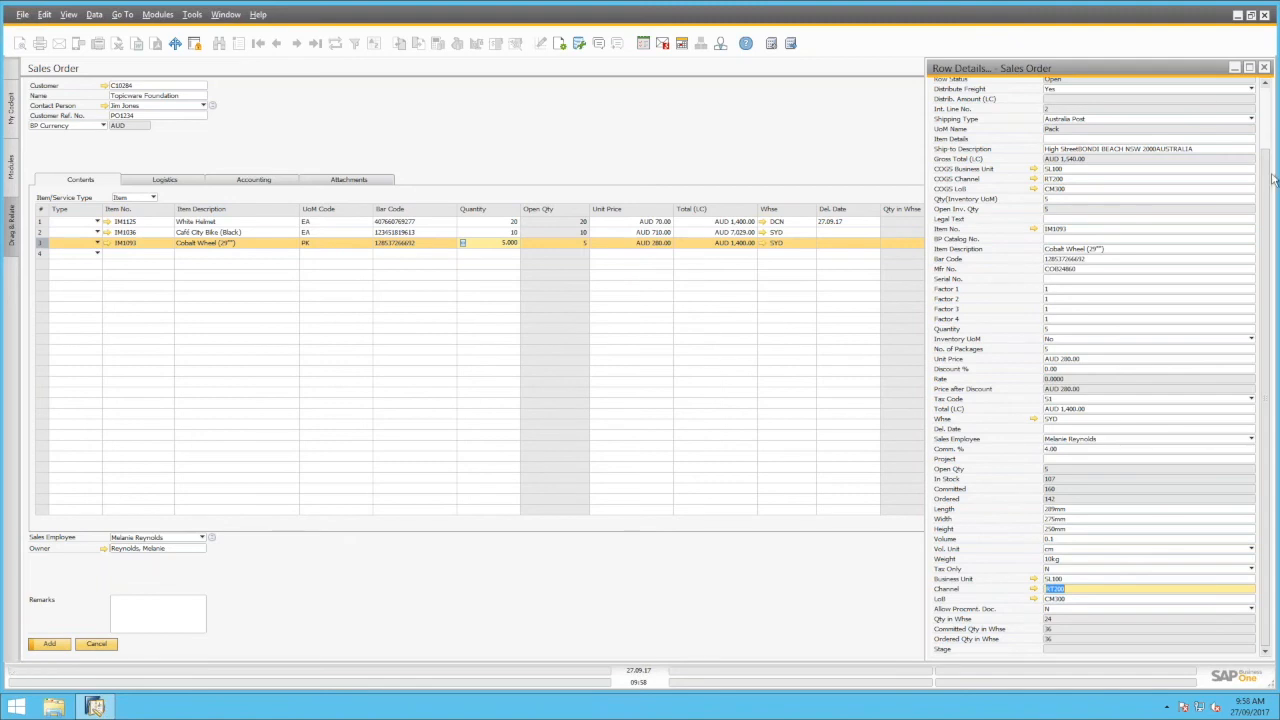
scroll(1273, 153, up, 1)
drag(1273, 153, 1273, 125)
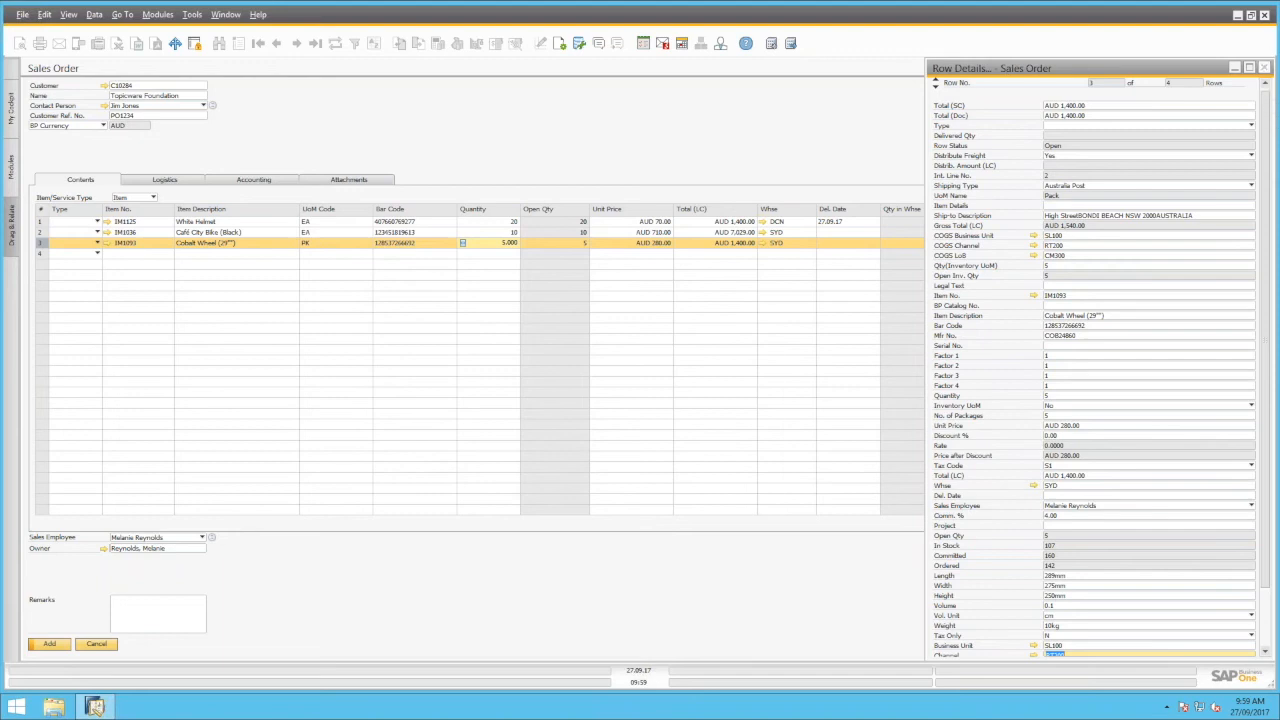
Review Cobalt Wheel Available-to-Promise in Sydney: 24 in stock, -12 after commitments
click(1266, 68)
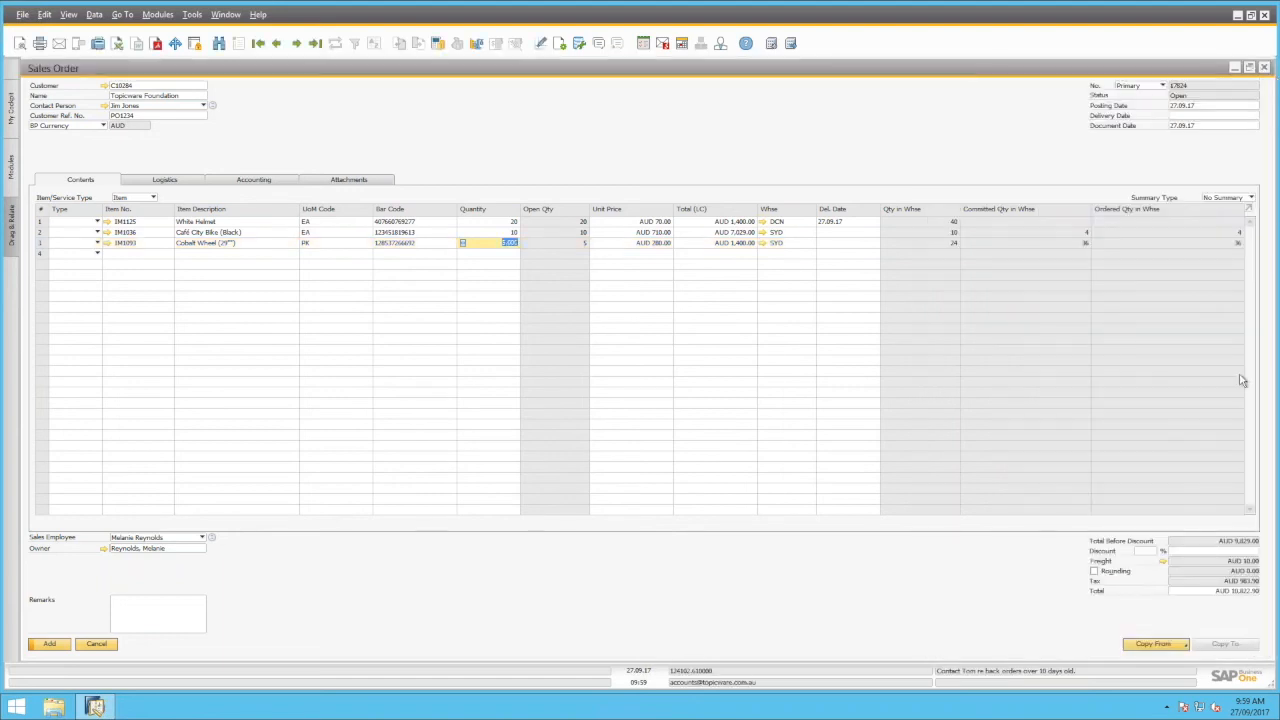
click(707, 244)
right_click(705, 246)
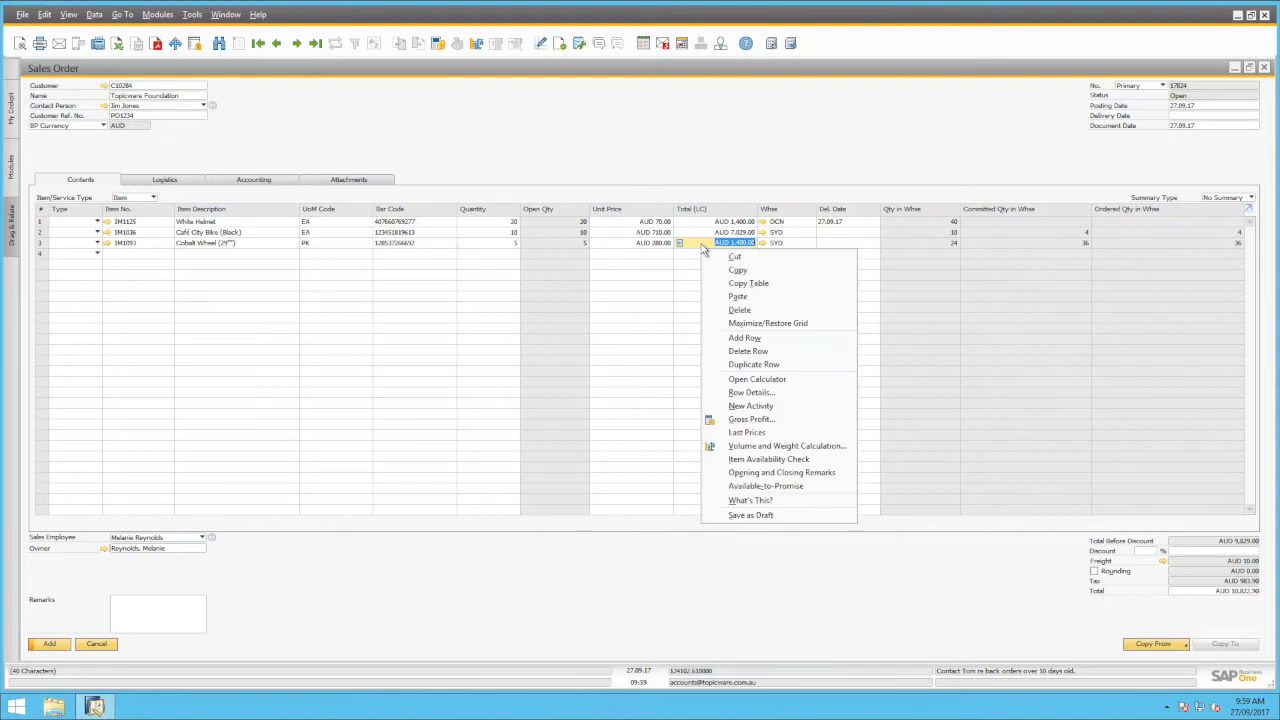
click(768, 487)
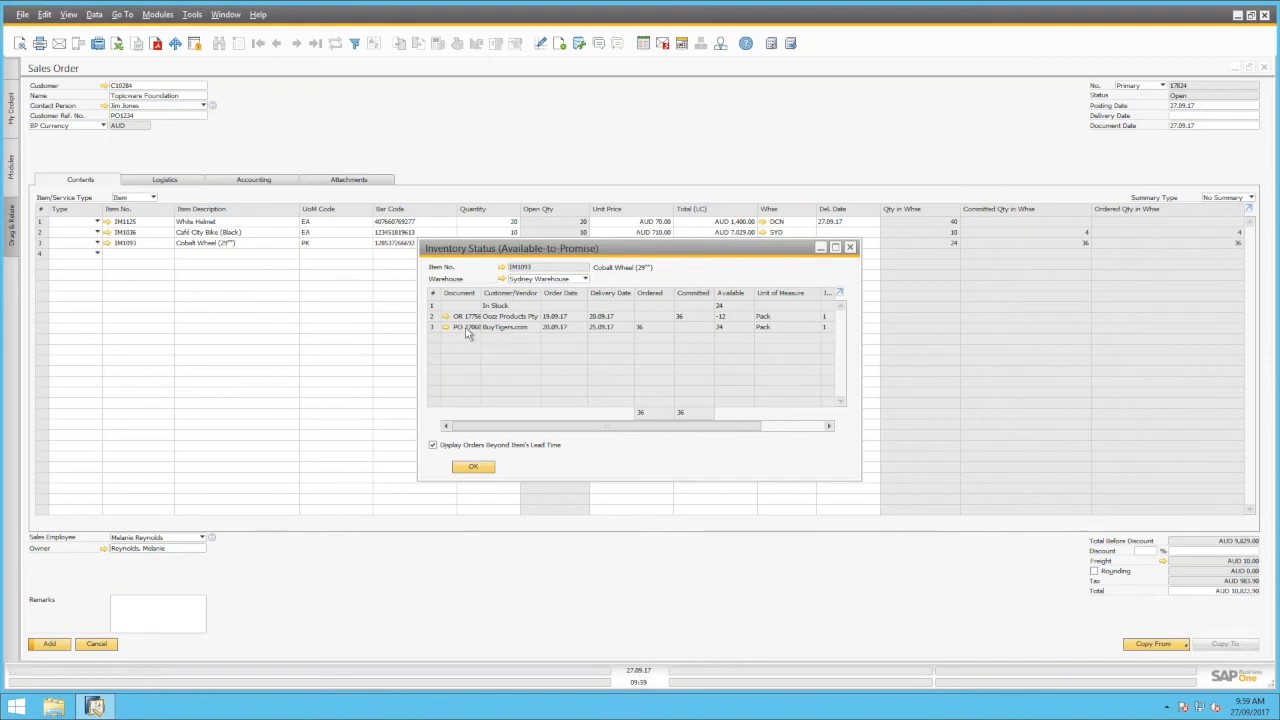
mouse_move(463, 320)
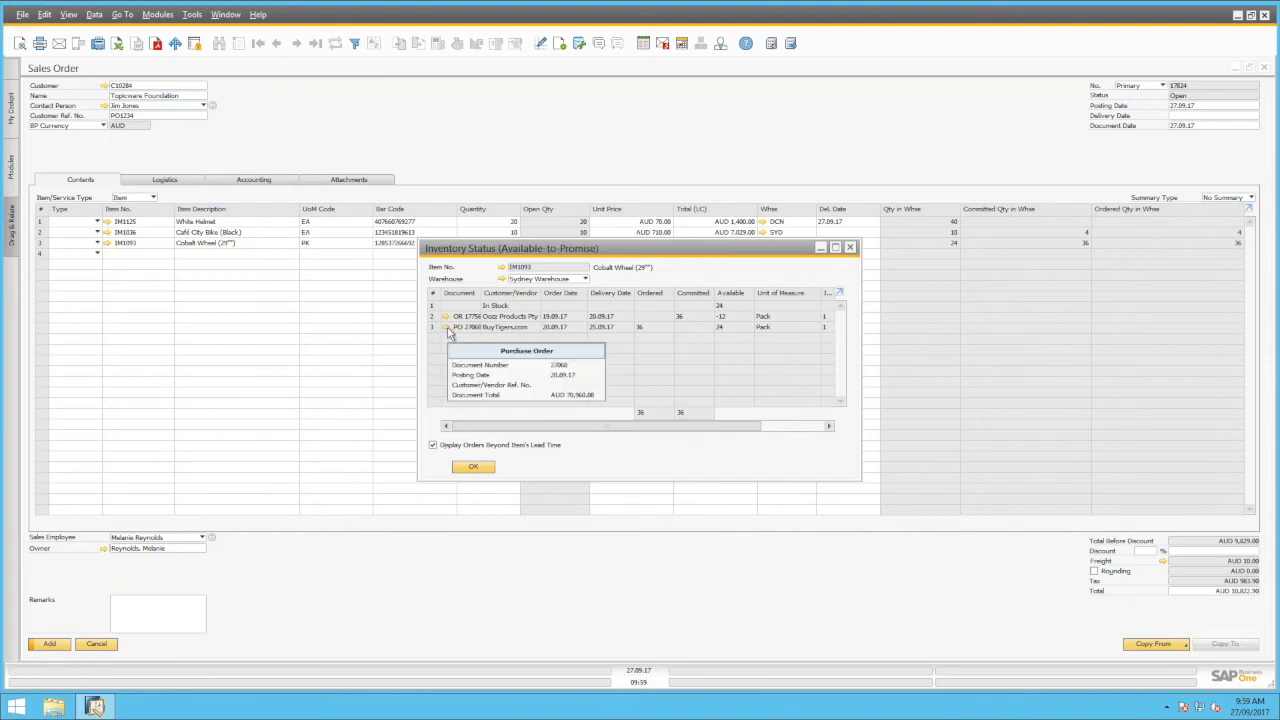
click(484, 472)
Add a fourth text line reading 'Thanks for order' below the item lines
click(97, 254)
click(86, 276)
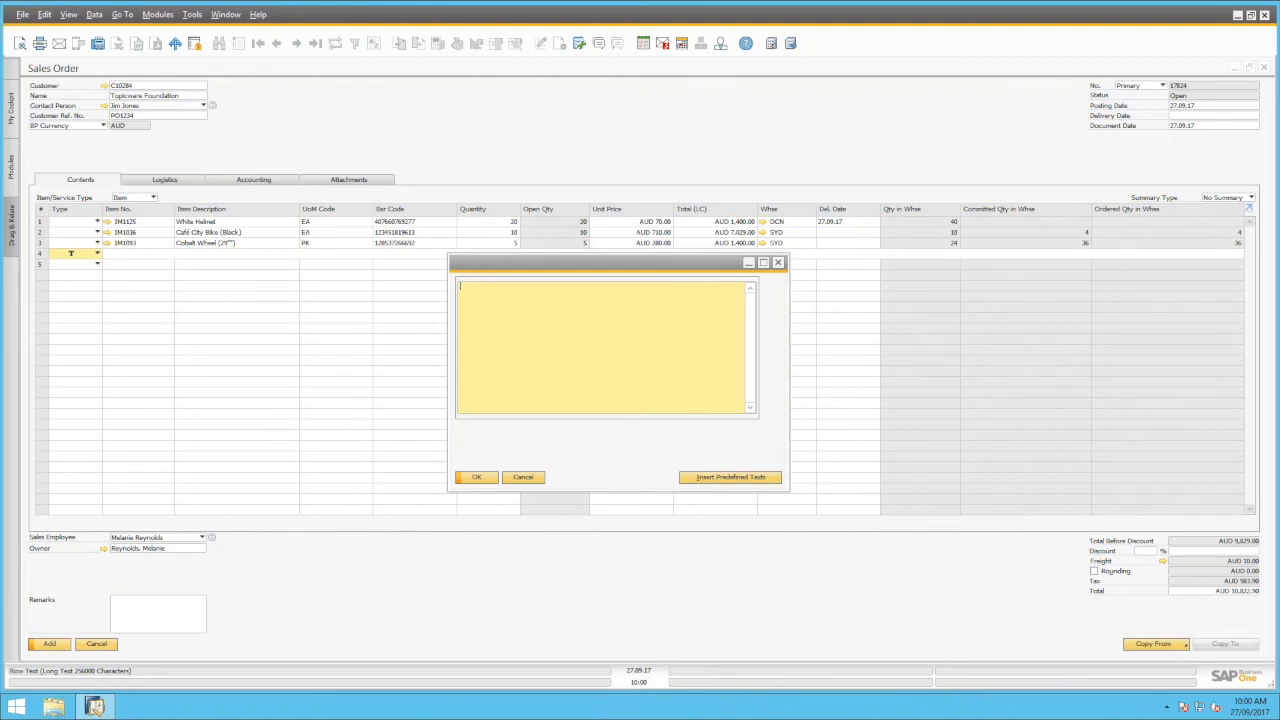
text(THanks for)
text(or order)
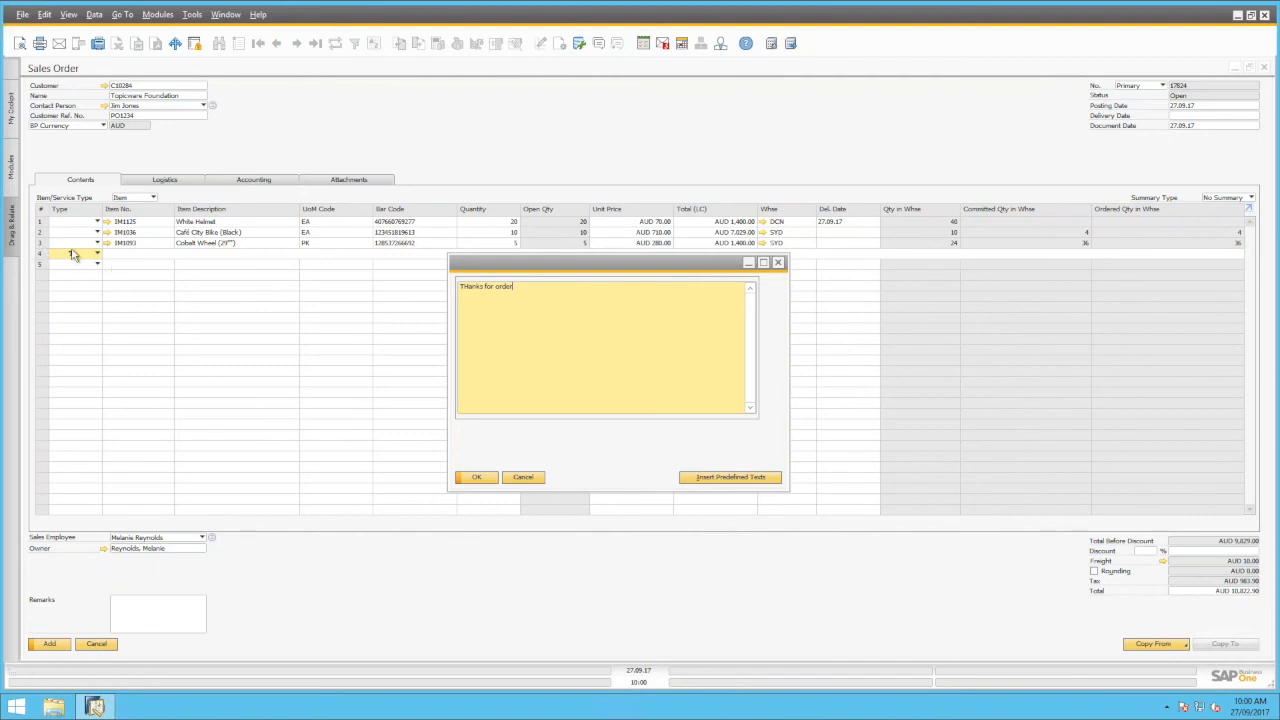
click(479, 479)
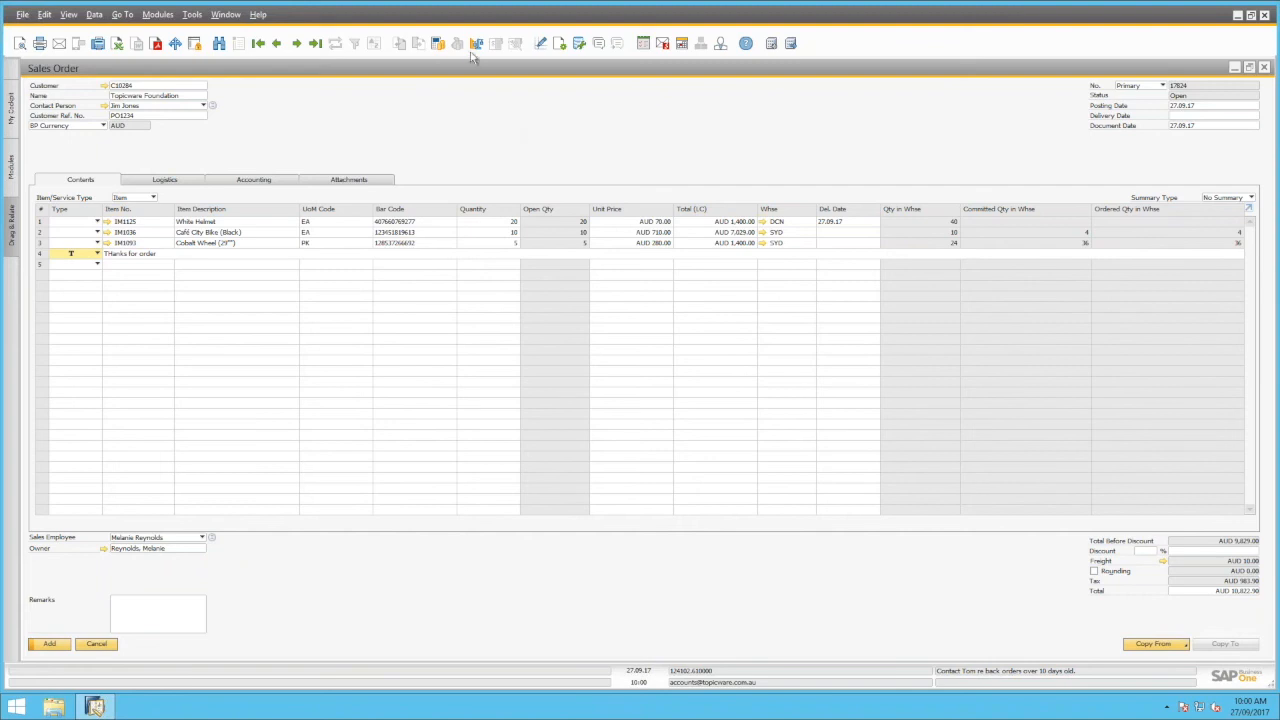
right_click(494, 121)
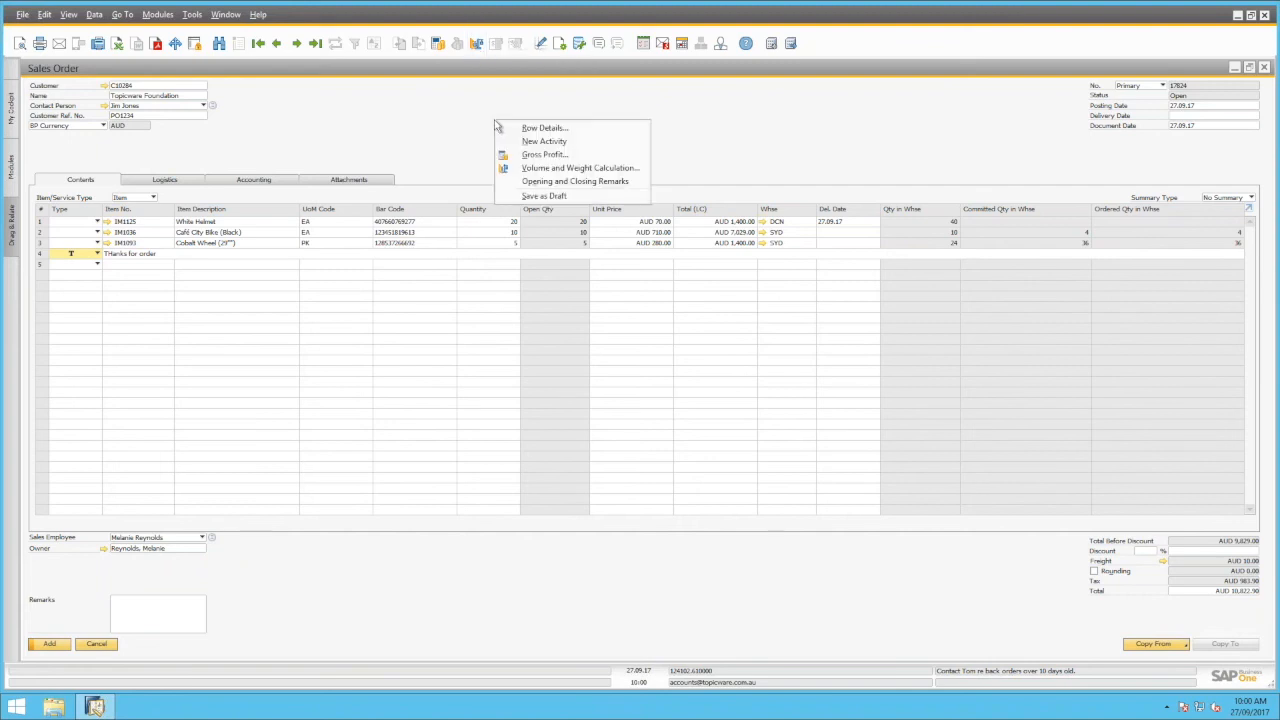
click(545, 169)
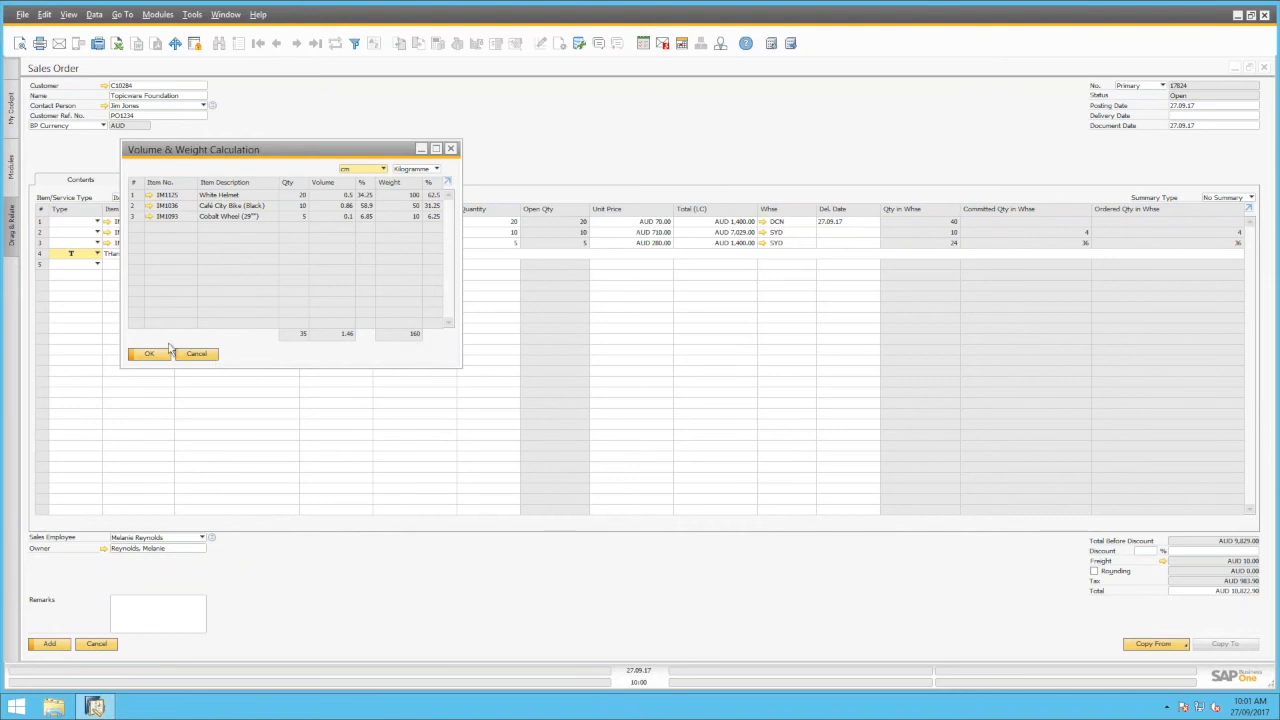
click(148, 356)
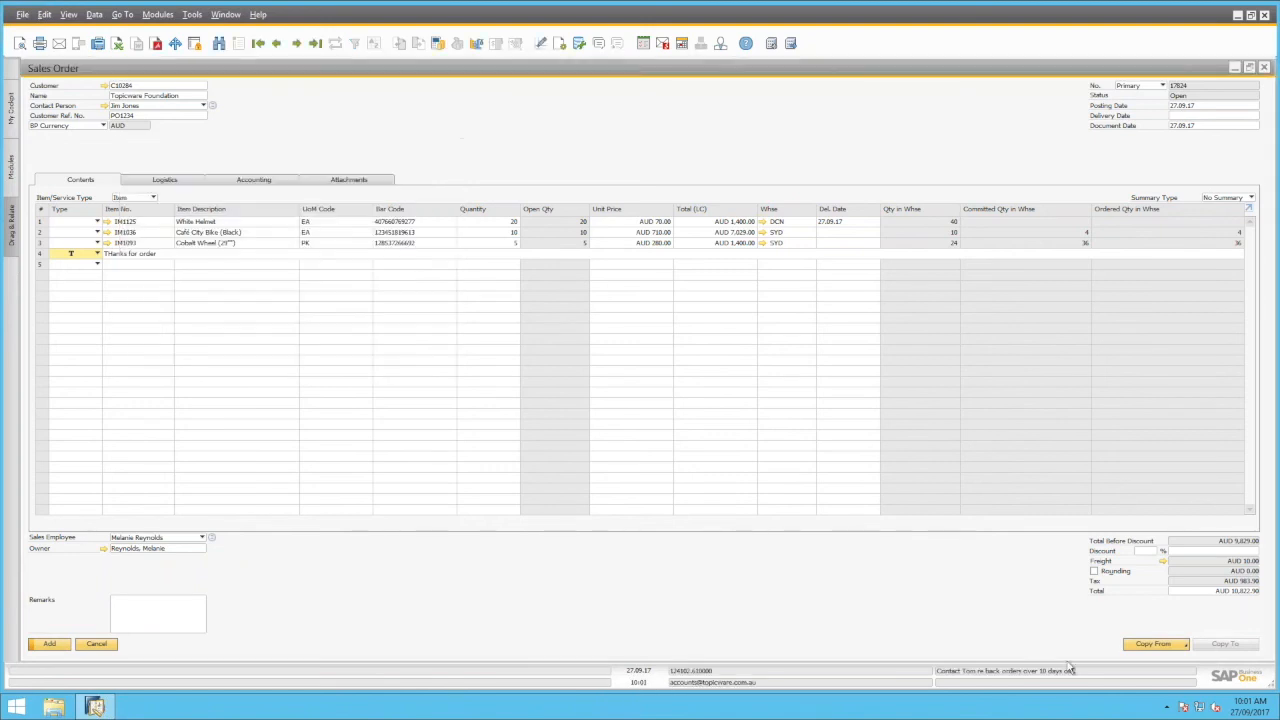
Zero the Standard freight and set Bulk freight to AUD 75.00
click(1164, 563)
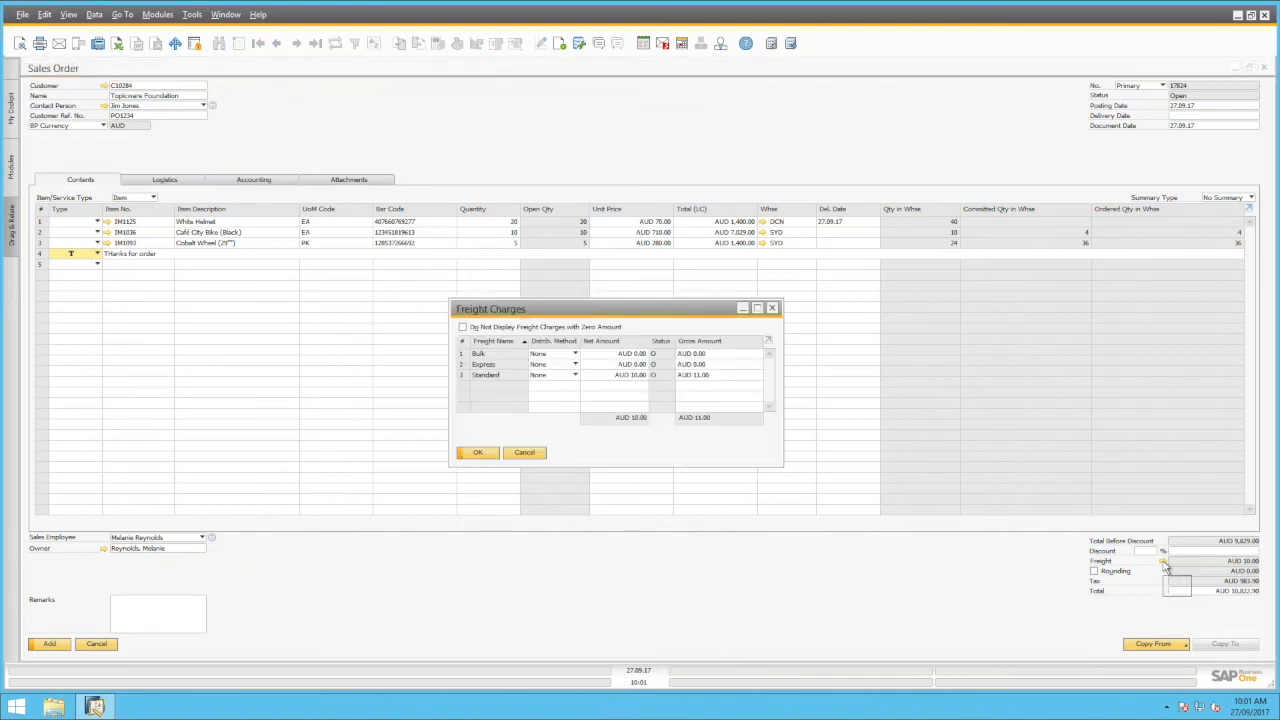
click(635, 380)
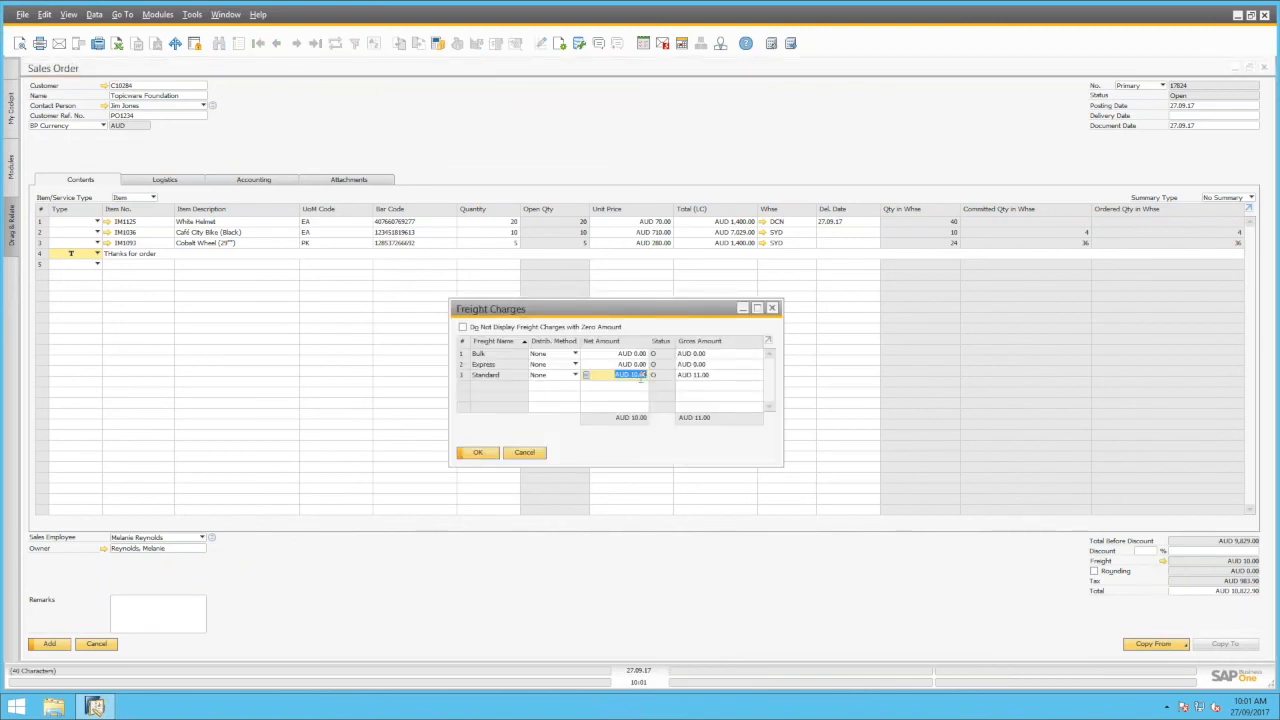
text(0)
click(642, 353)
text(75)
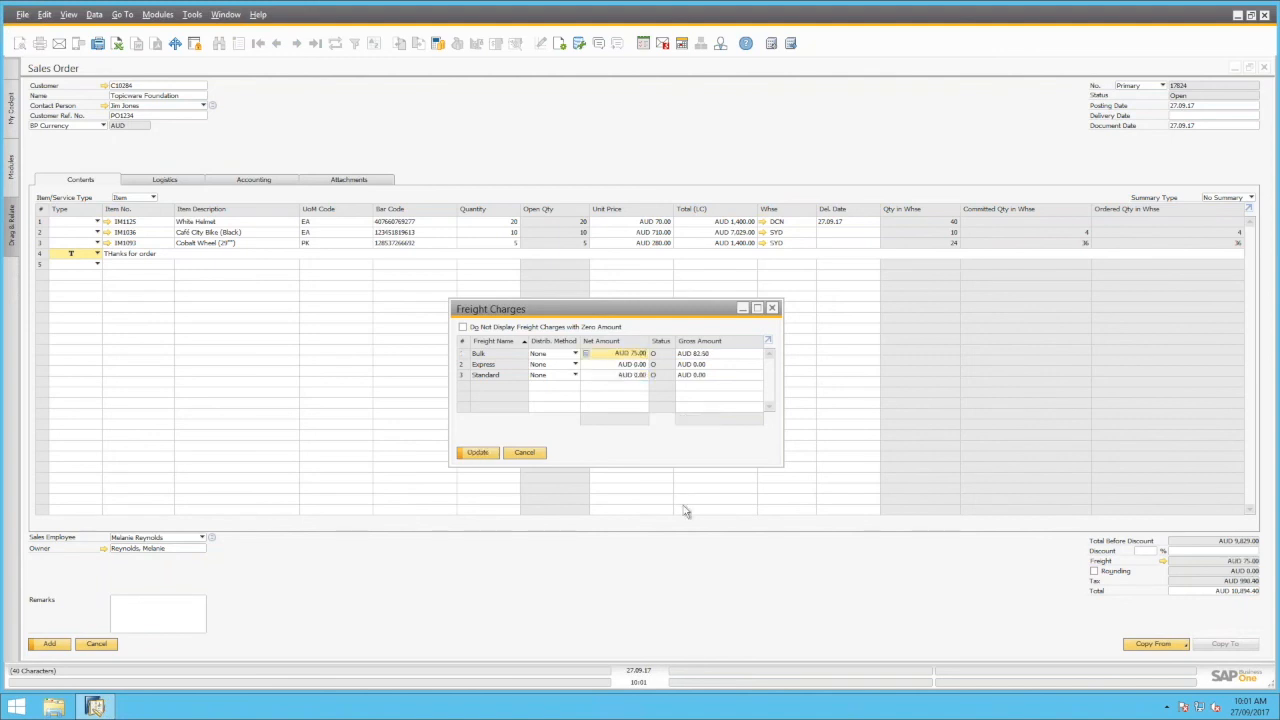
key(Tab)
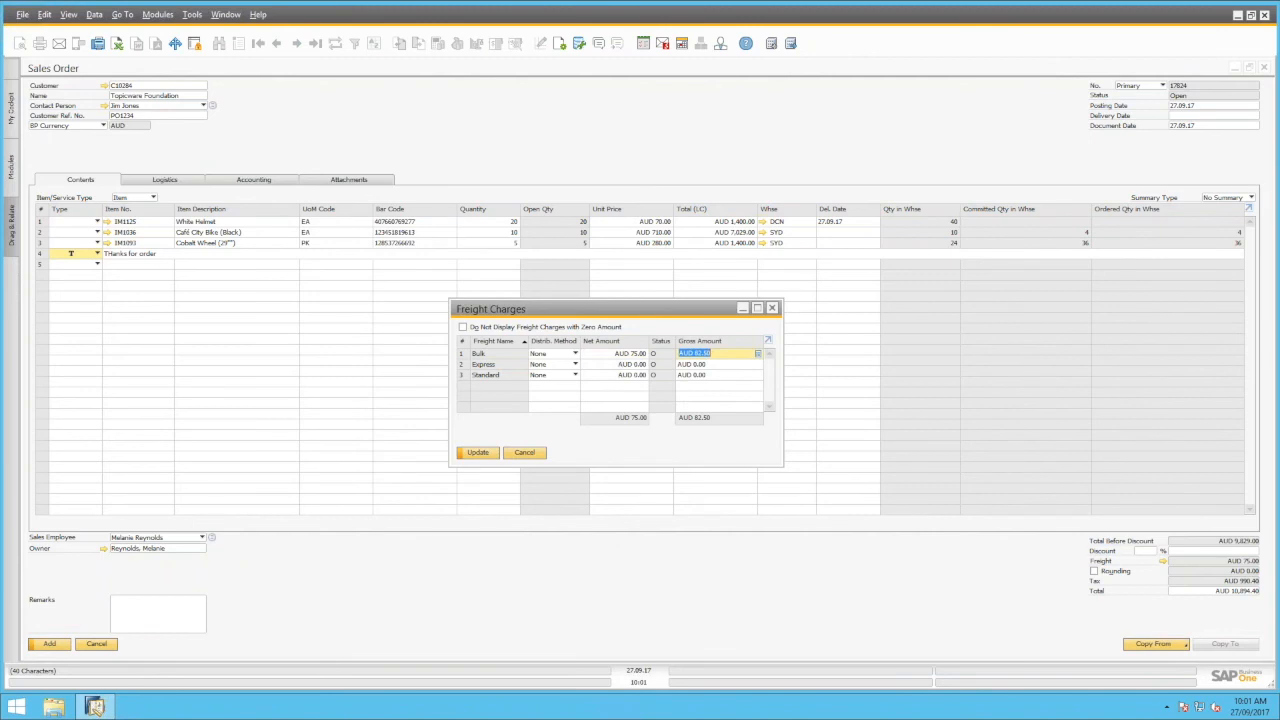
click(478, 453)
click(478, 453)
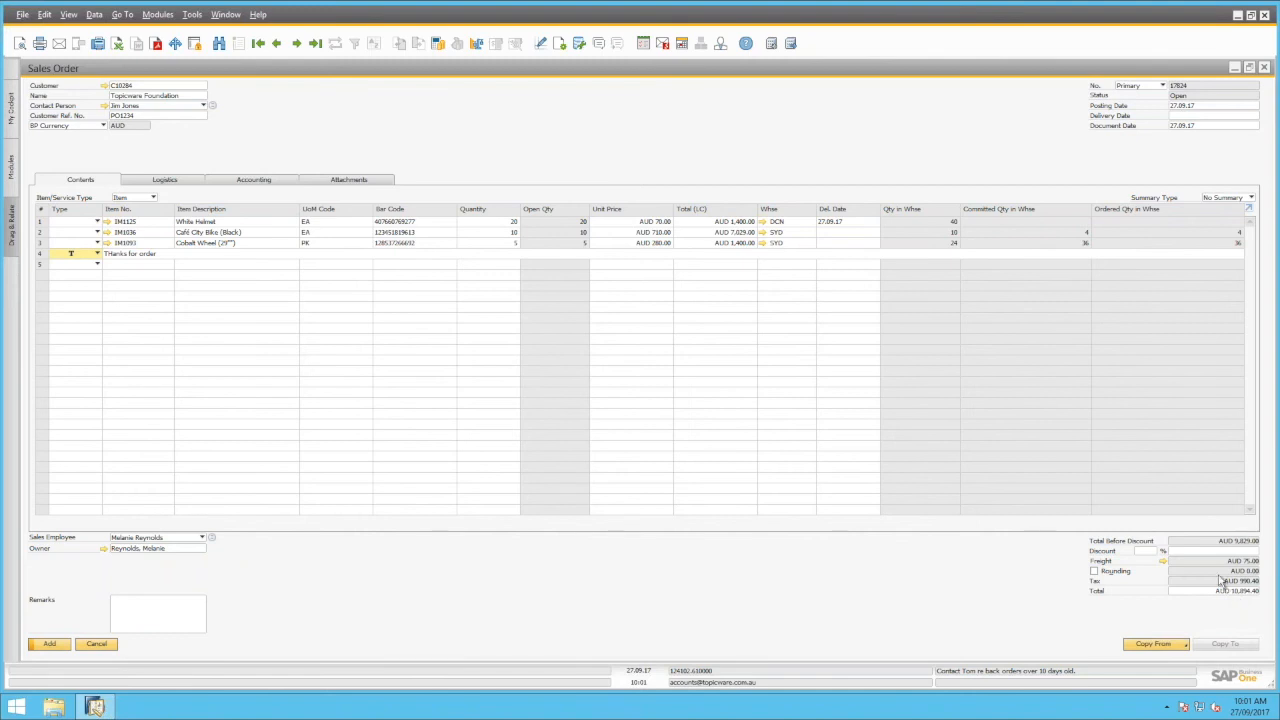
Set the delivery date to 30.09.17 and apply it to all item rows
click(50, 644)
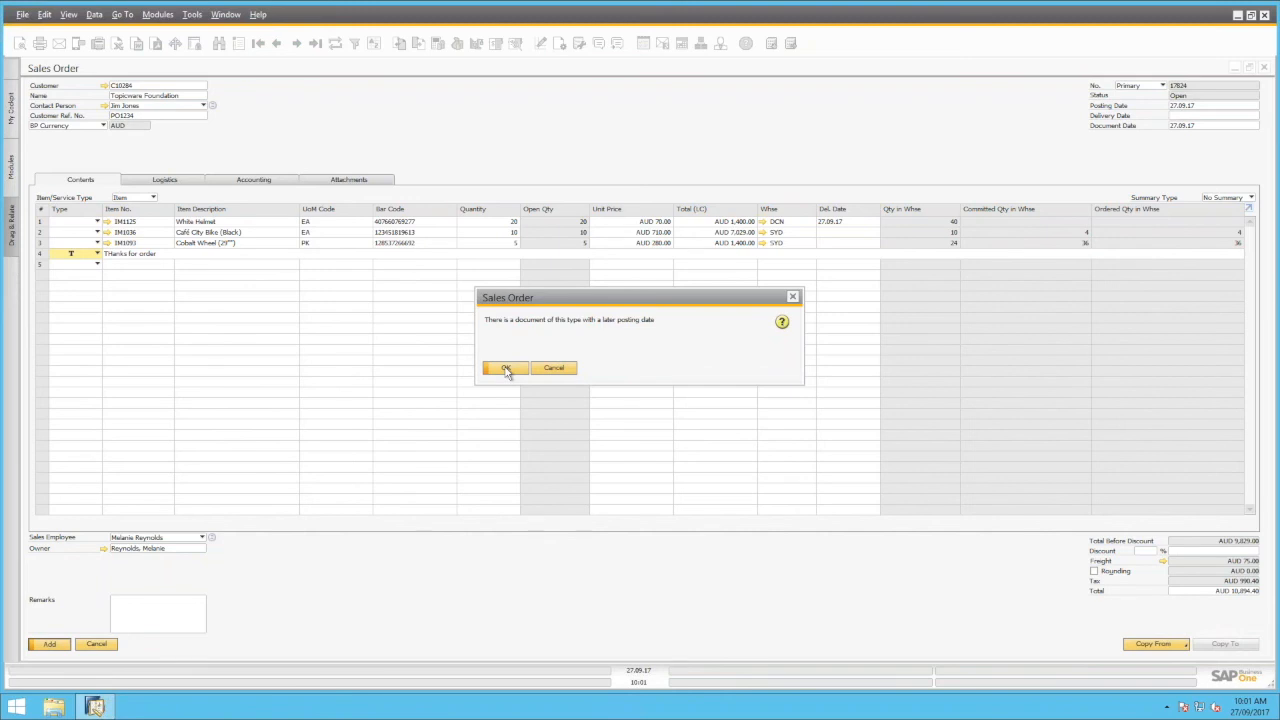
click(506, 369)
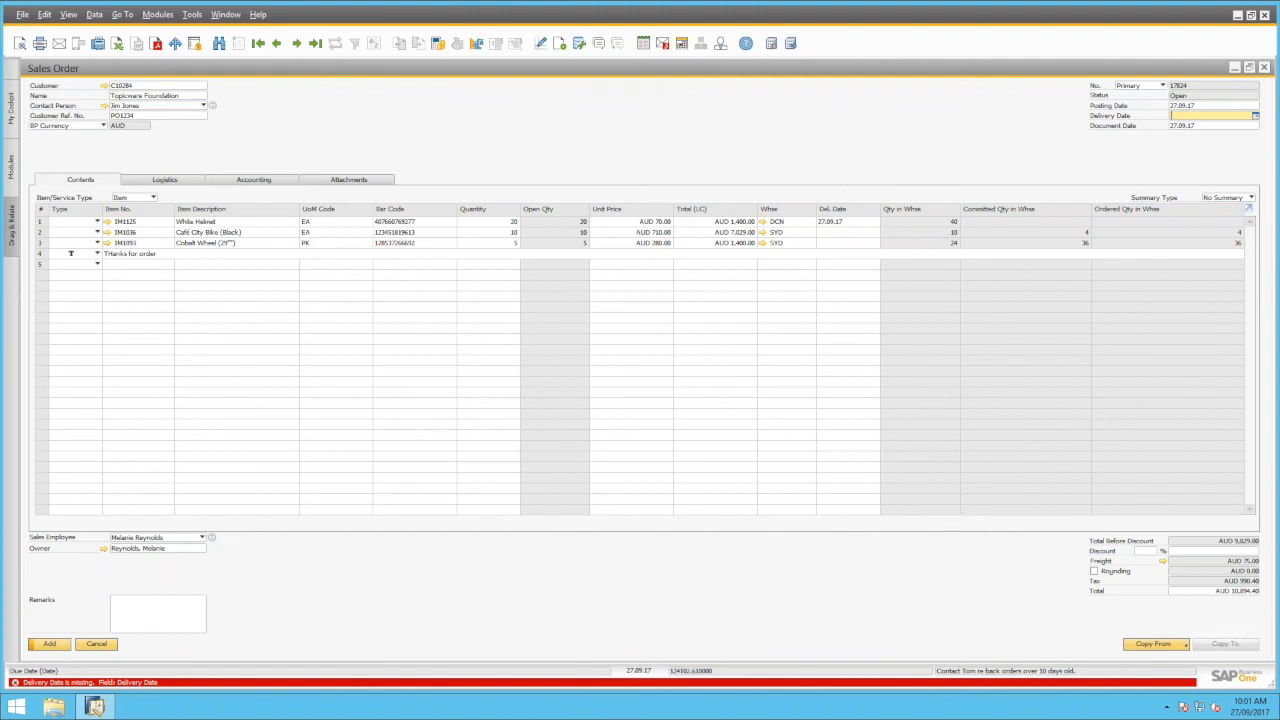
text(30)
key(Tab)
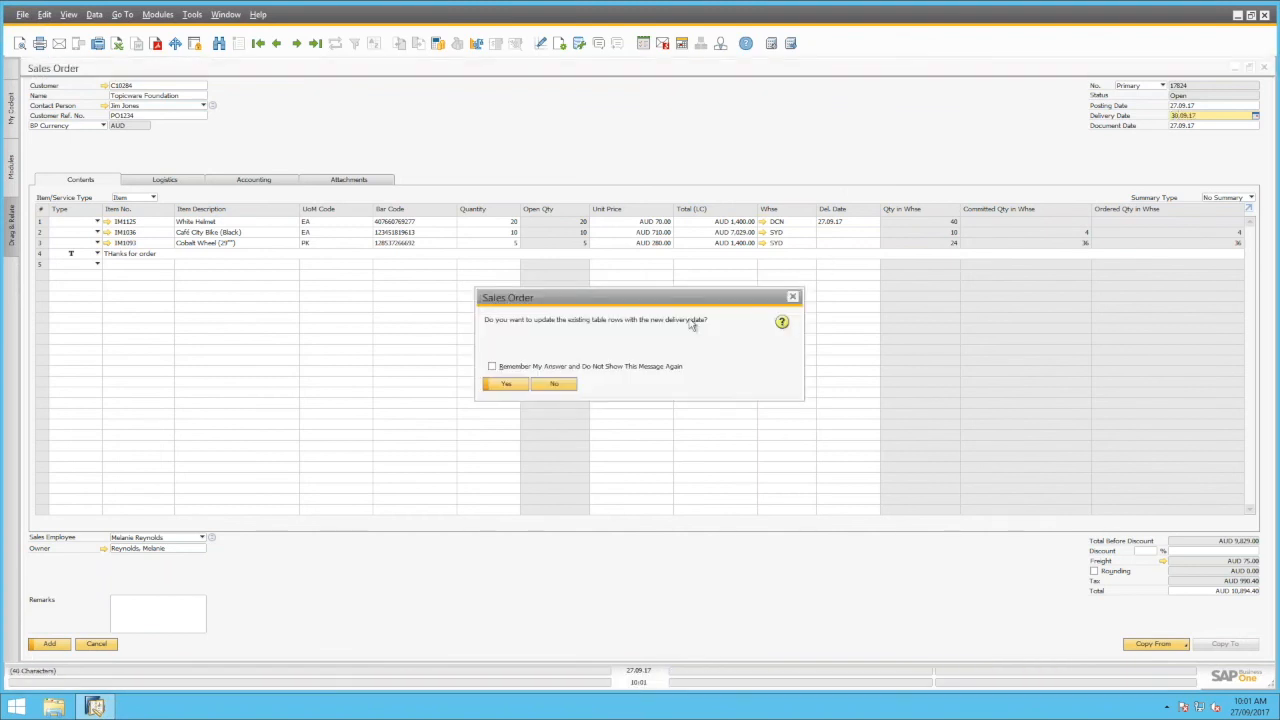
click(505, 384)
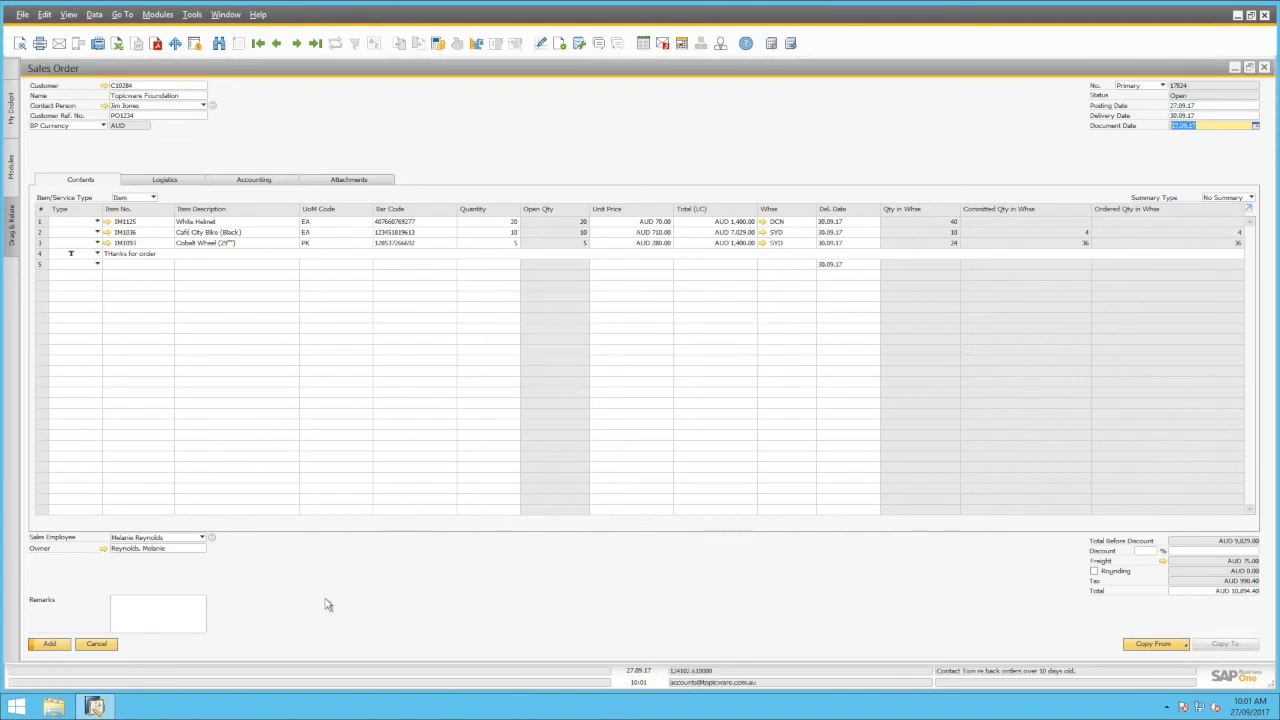
Add the sales order again, acknowledging the later-posting-date warning
click(49, 645)
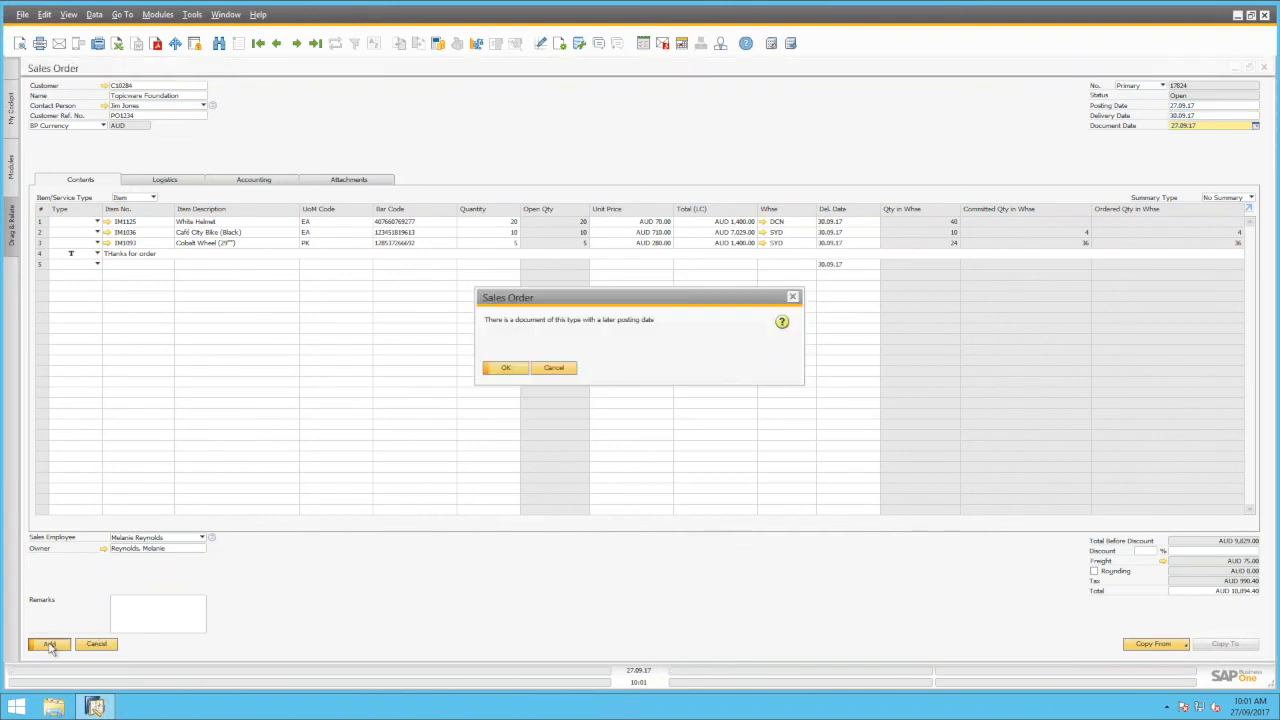
click(507, 369)
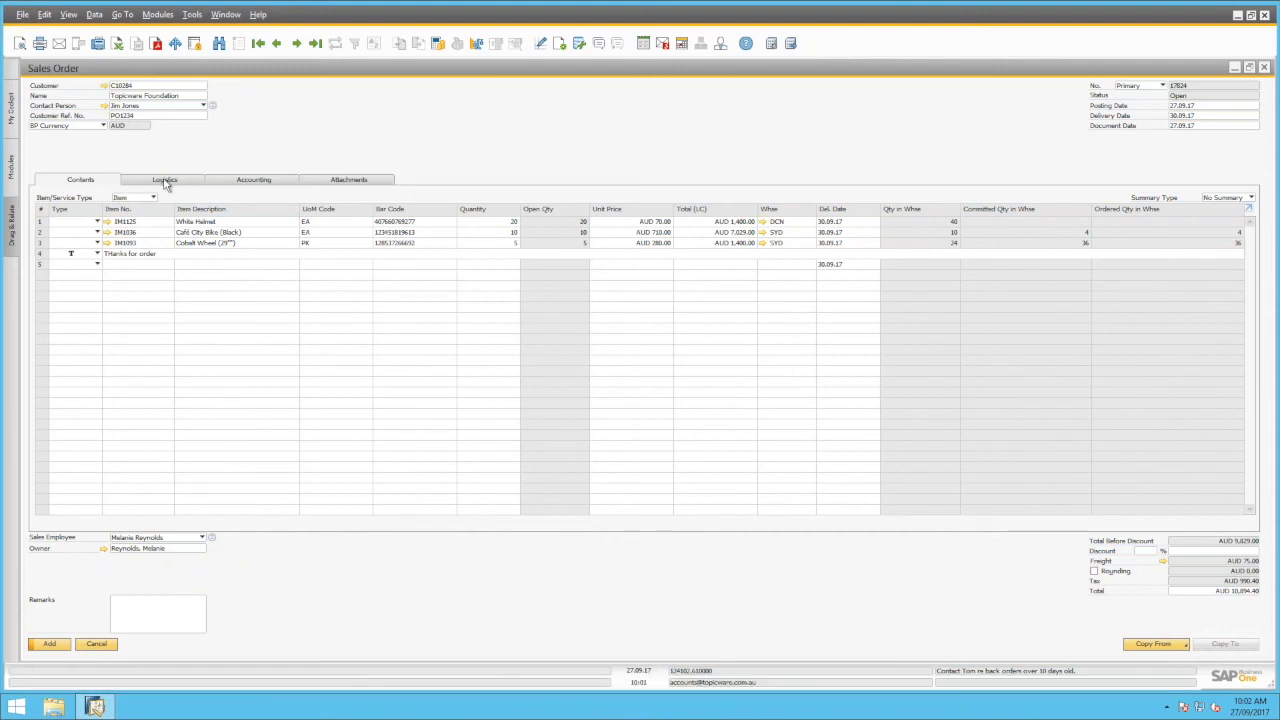
click(20, 45)
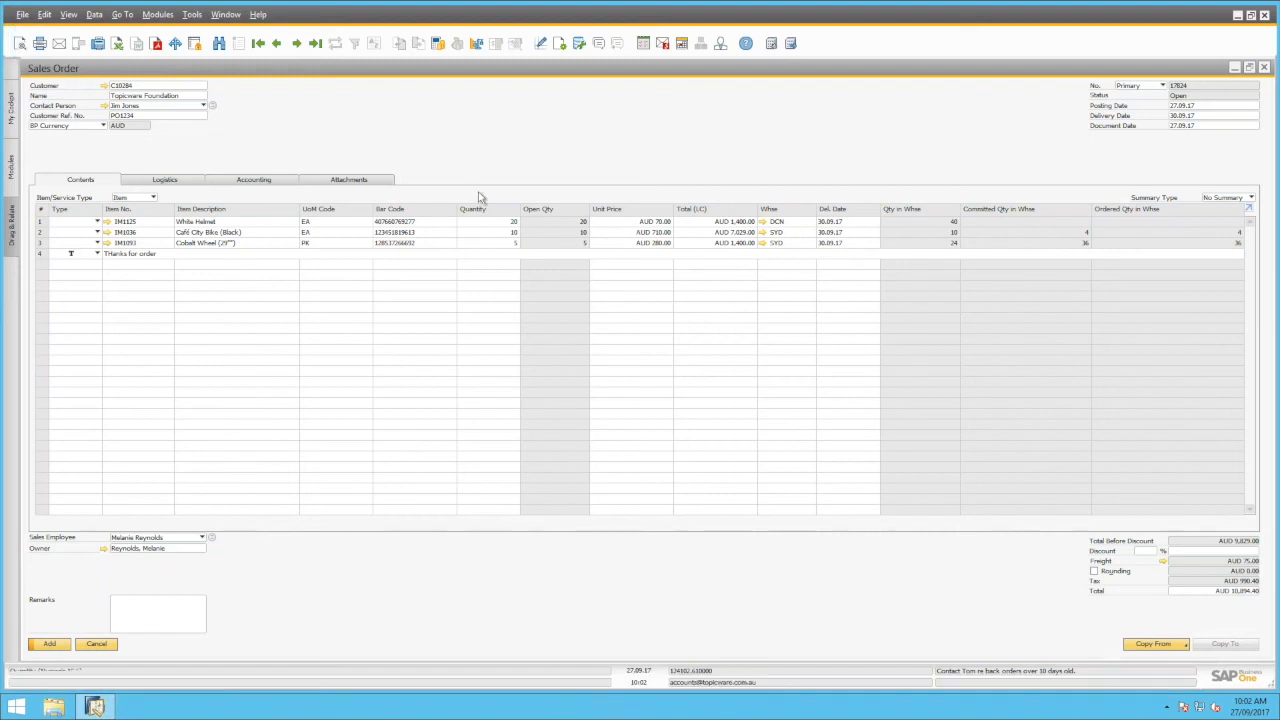
Create a new activity from the order, using the order's contact person and subject Back Order
right_click(471, 105)
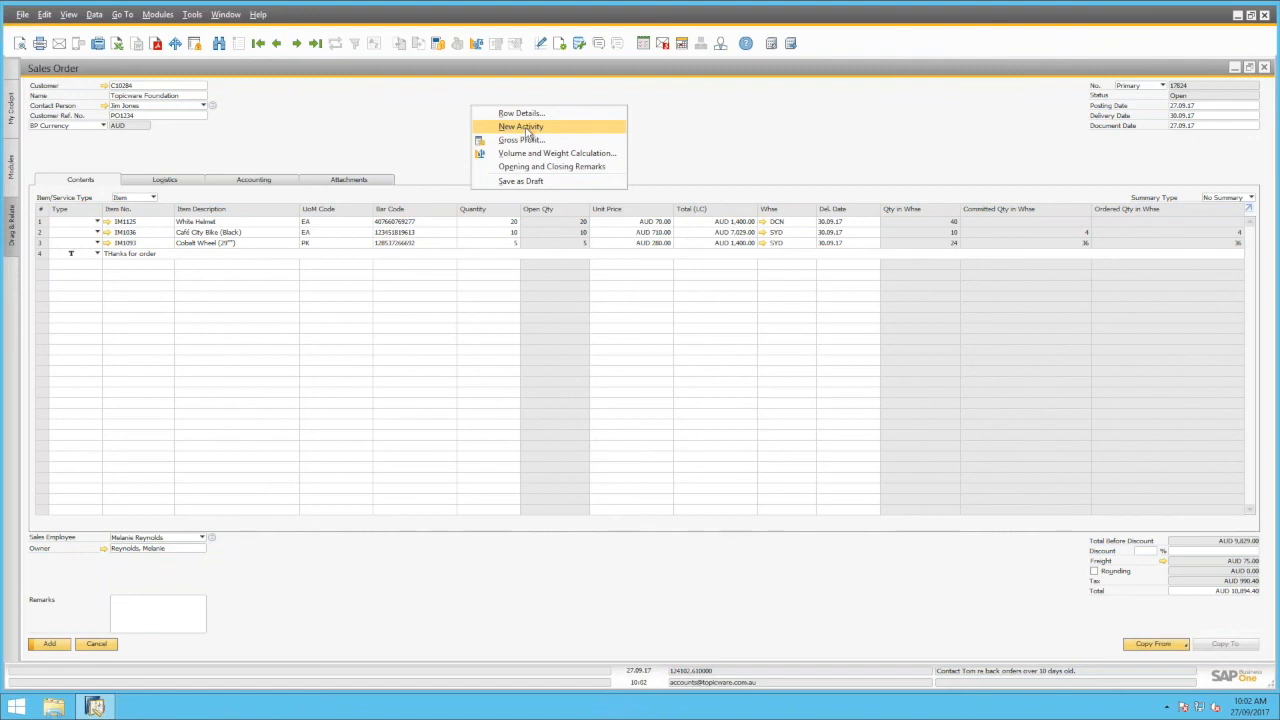
click(529, 130)
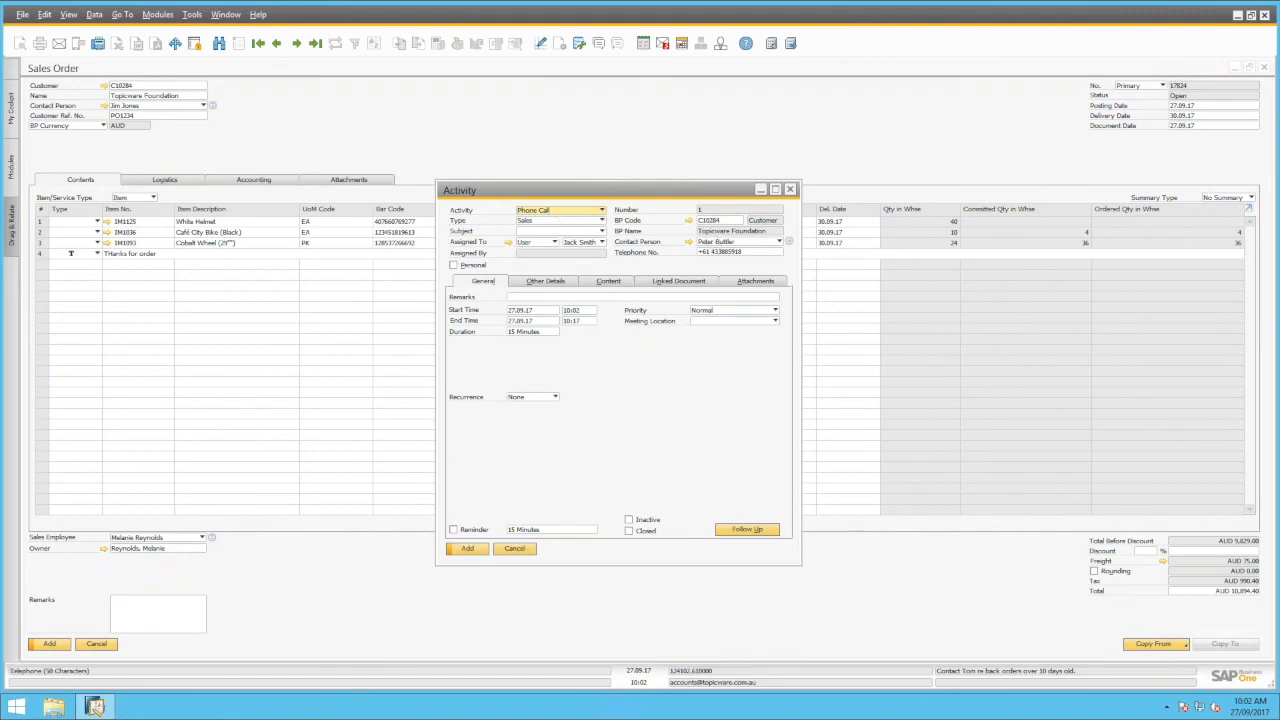
click(716, 241)
click(716, 259)
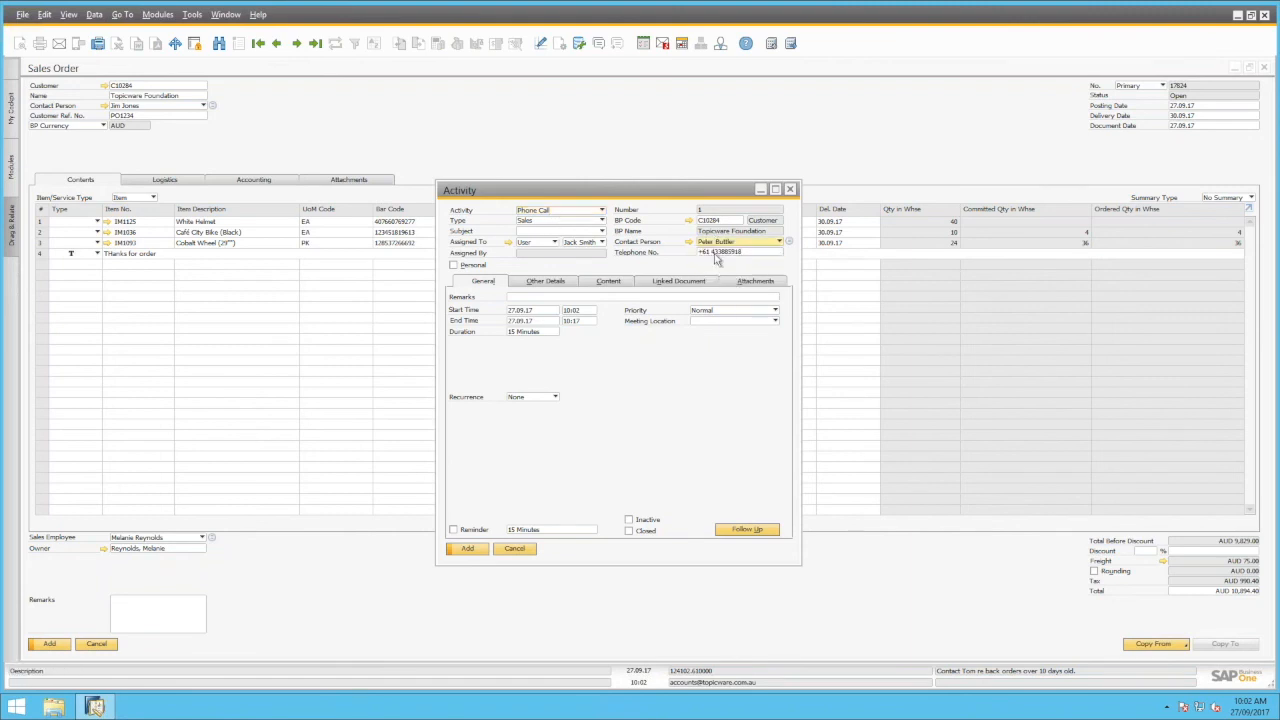
click(598, 231)
click(555, 253)
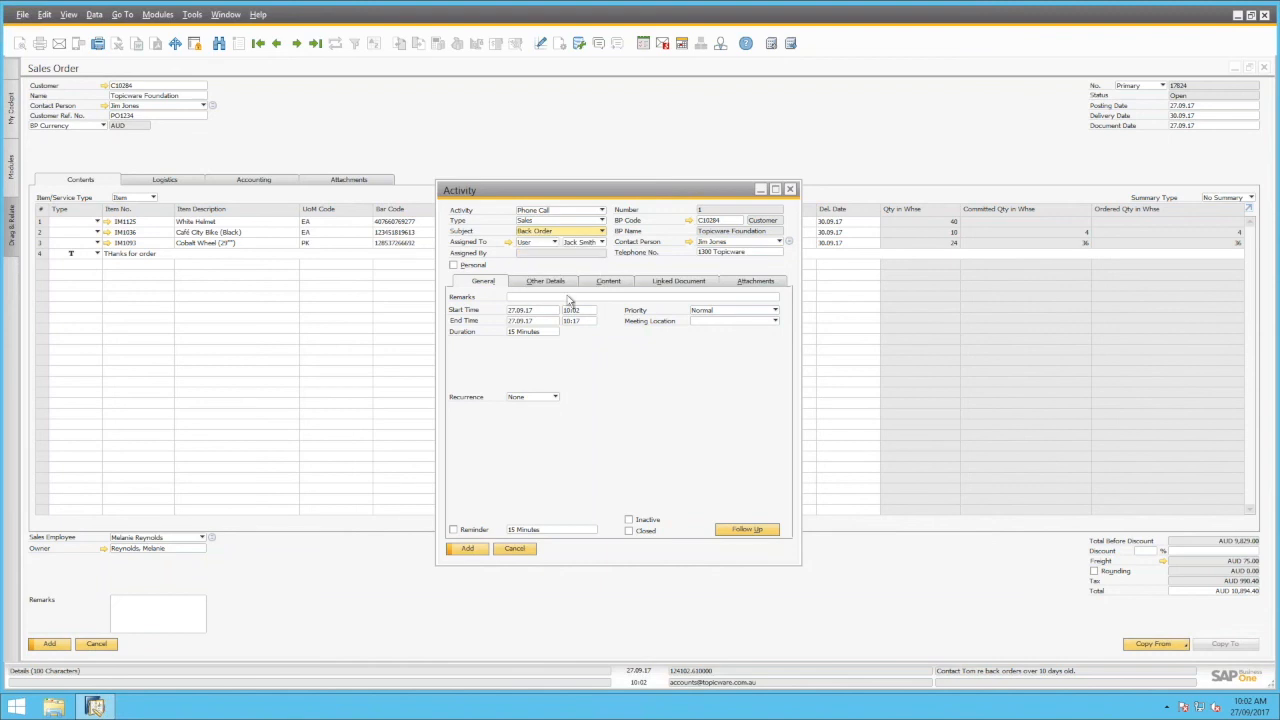
Enter a remark about contacting the contact regarding the back order and add the activity
click(565, 298)
text(Contact)
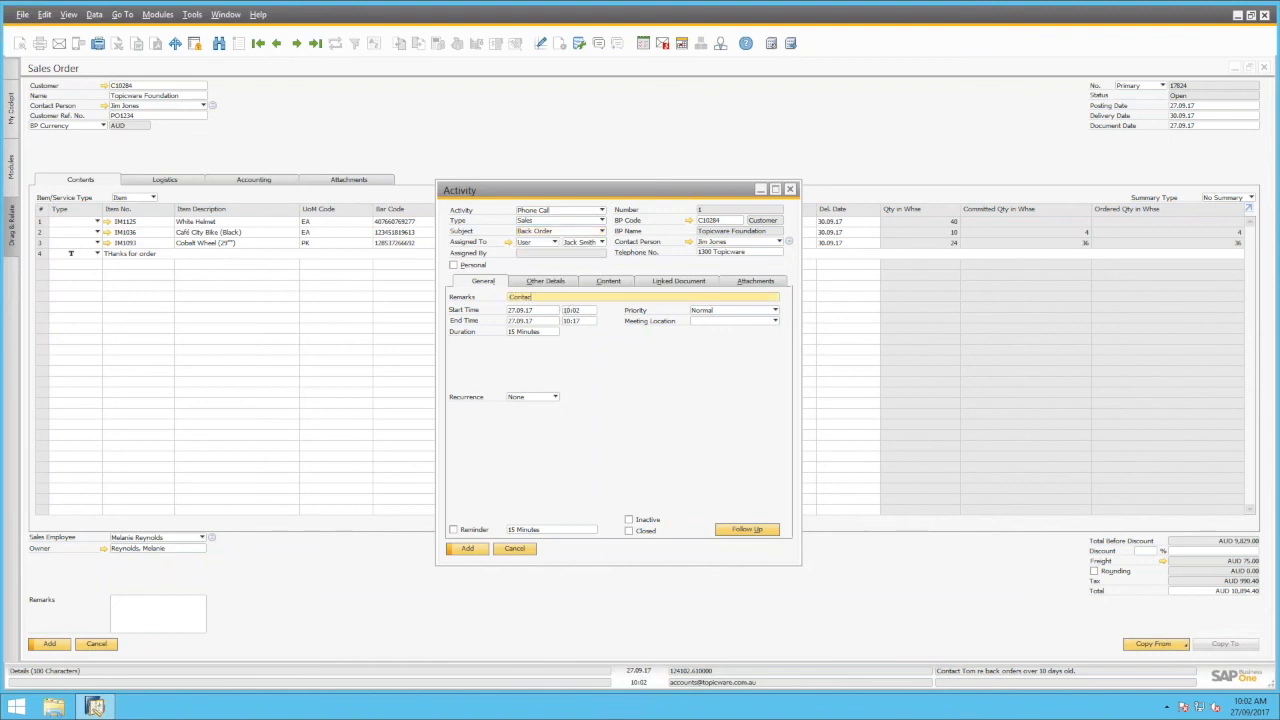
text(ed Jim re Order for back order)
click(465, 549)
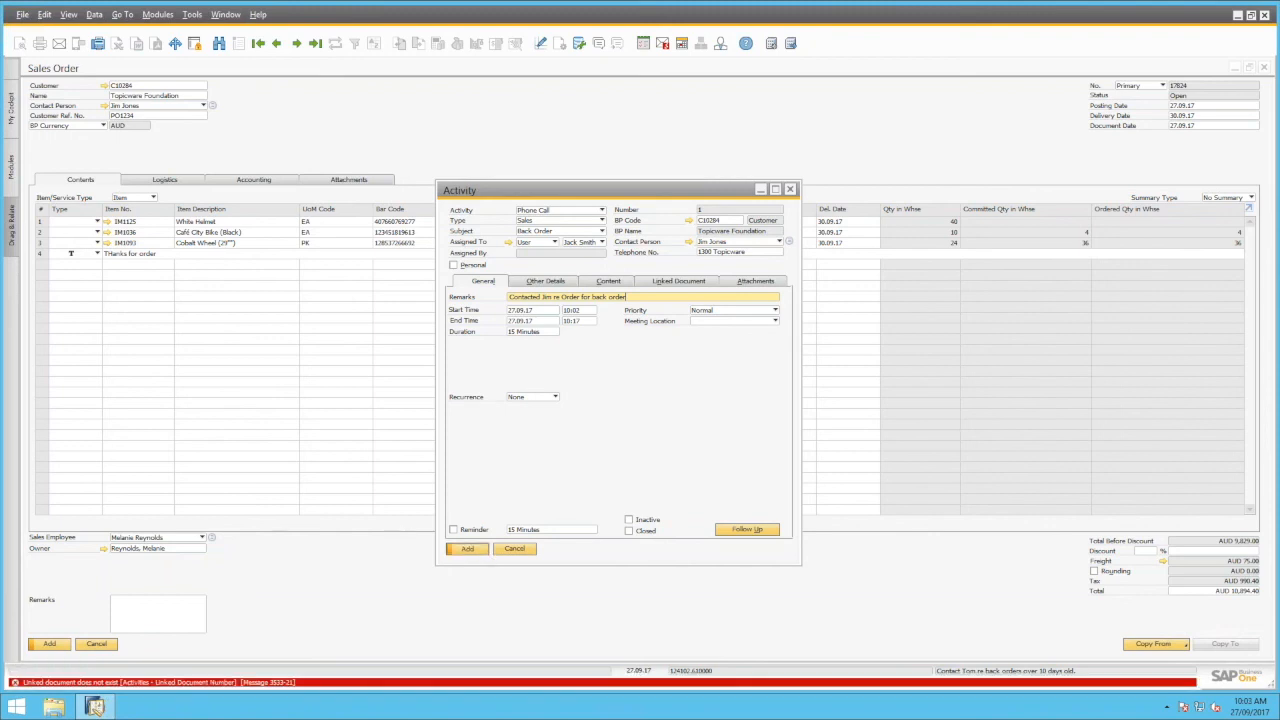
click(521, 548)
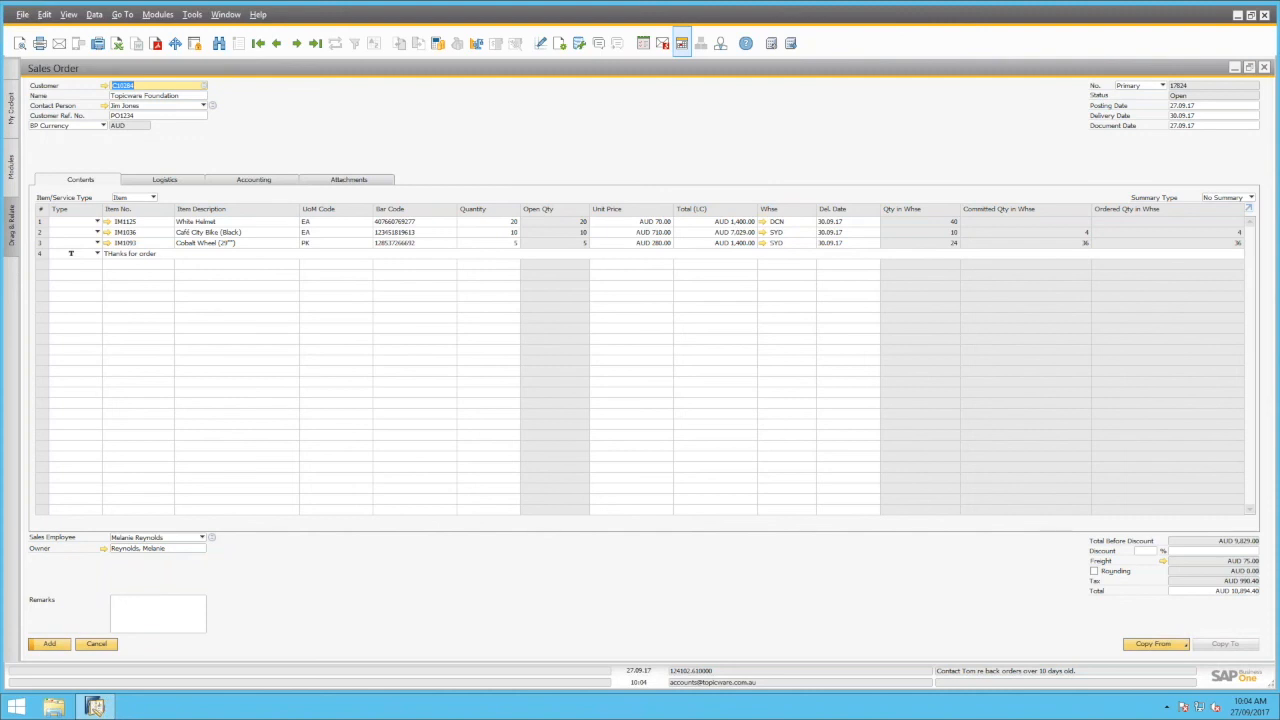
Open Topicware Foundation's master data and its Special Prices for Business Partners window
right_click(357, 121)
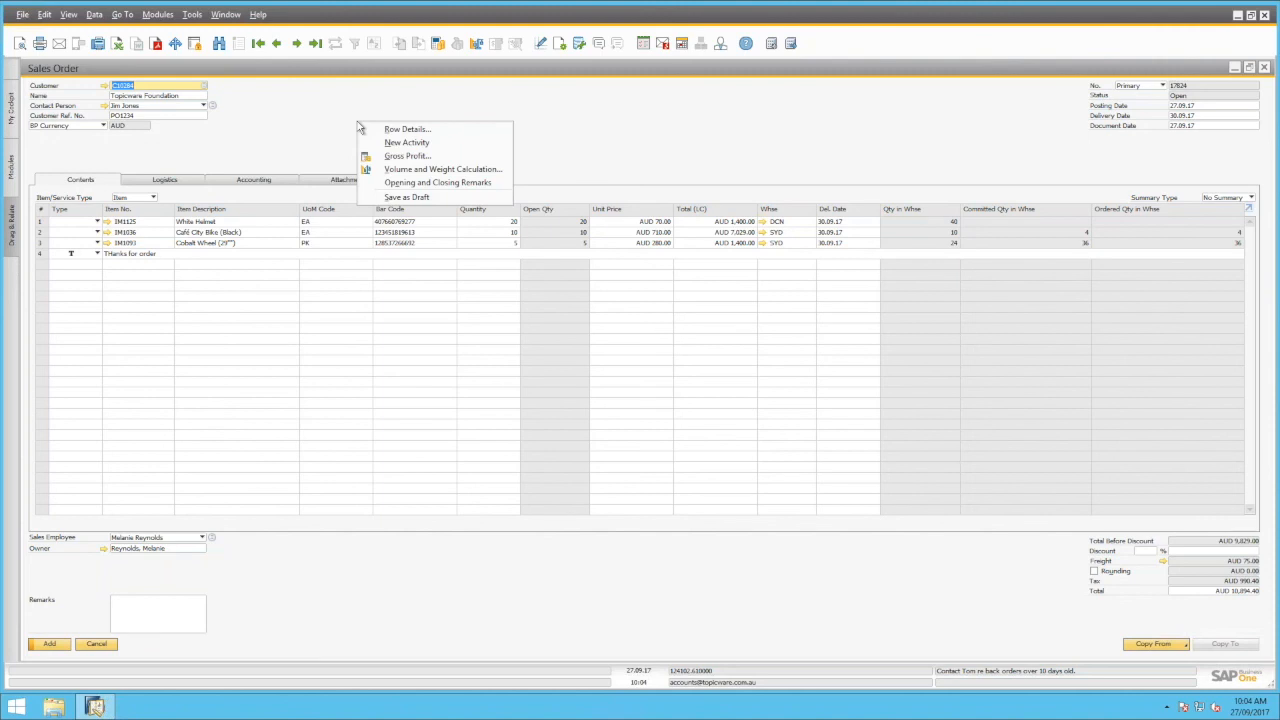
click(105, 87)
click(105, 86)
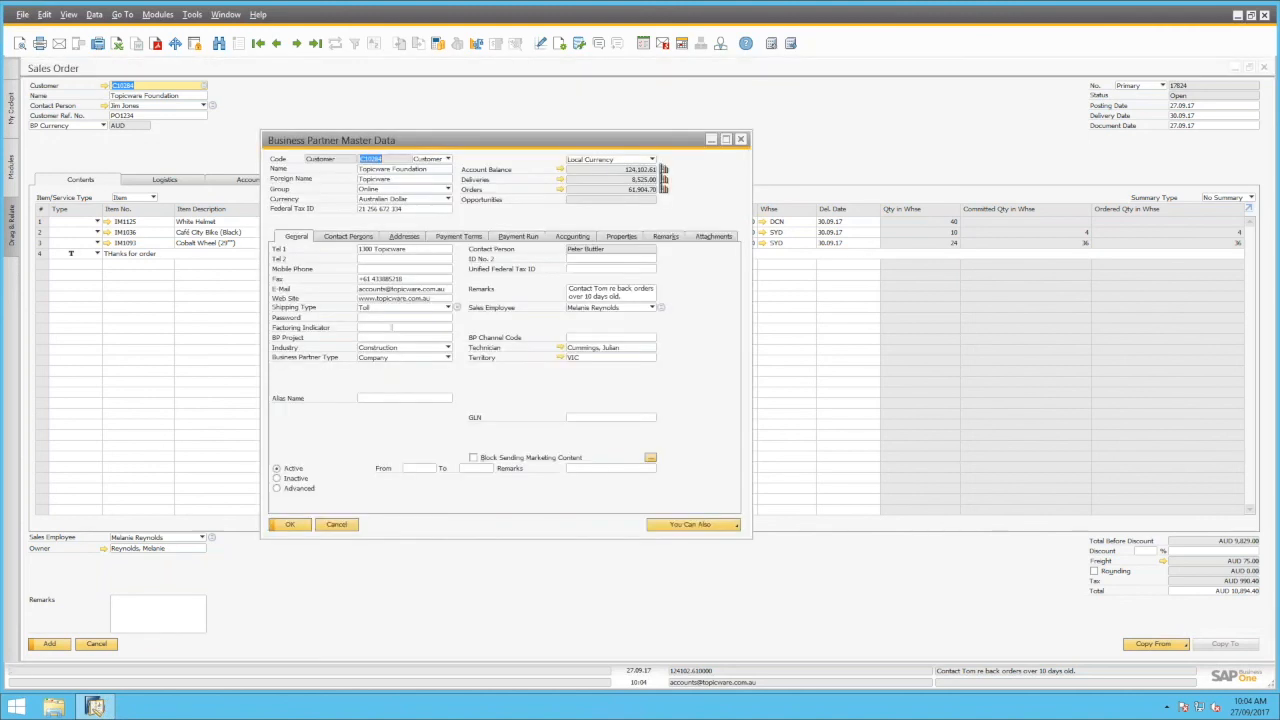
right_click(520, 382)
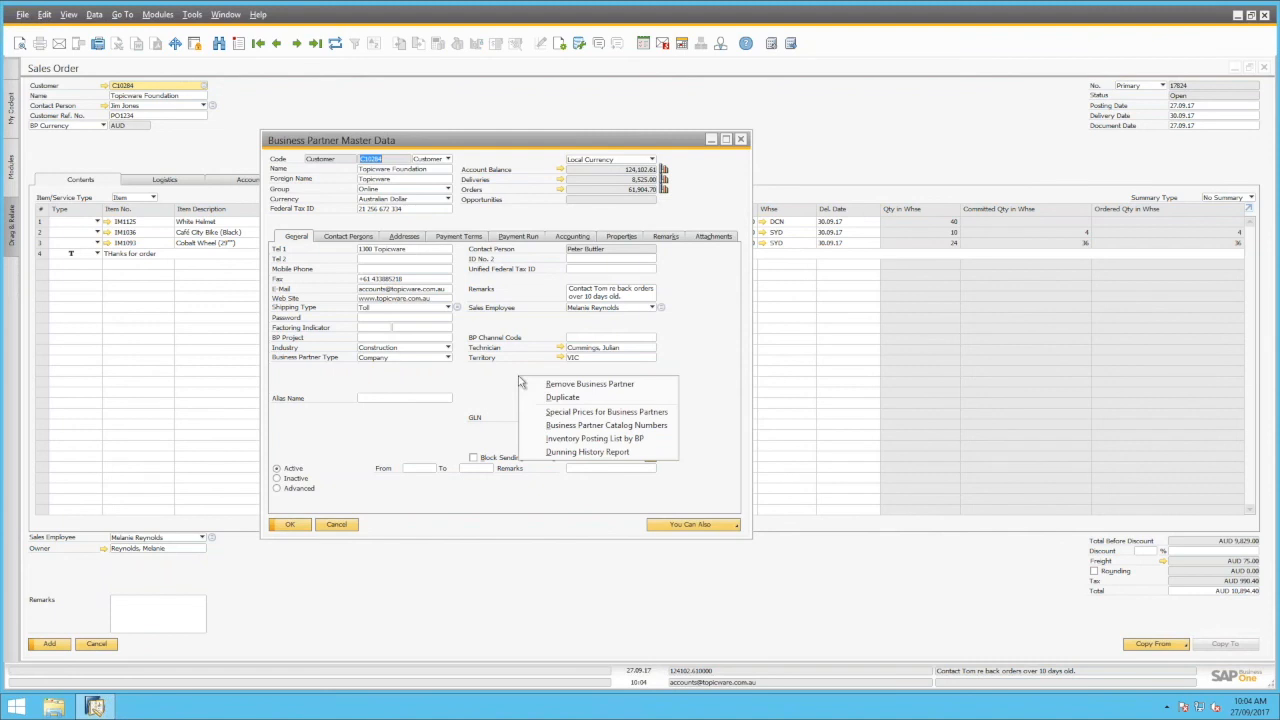
click(567, 420)
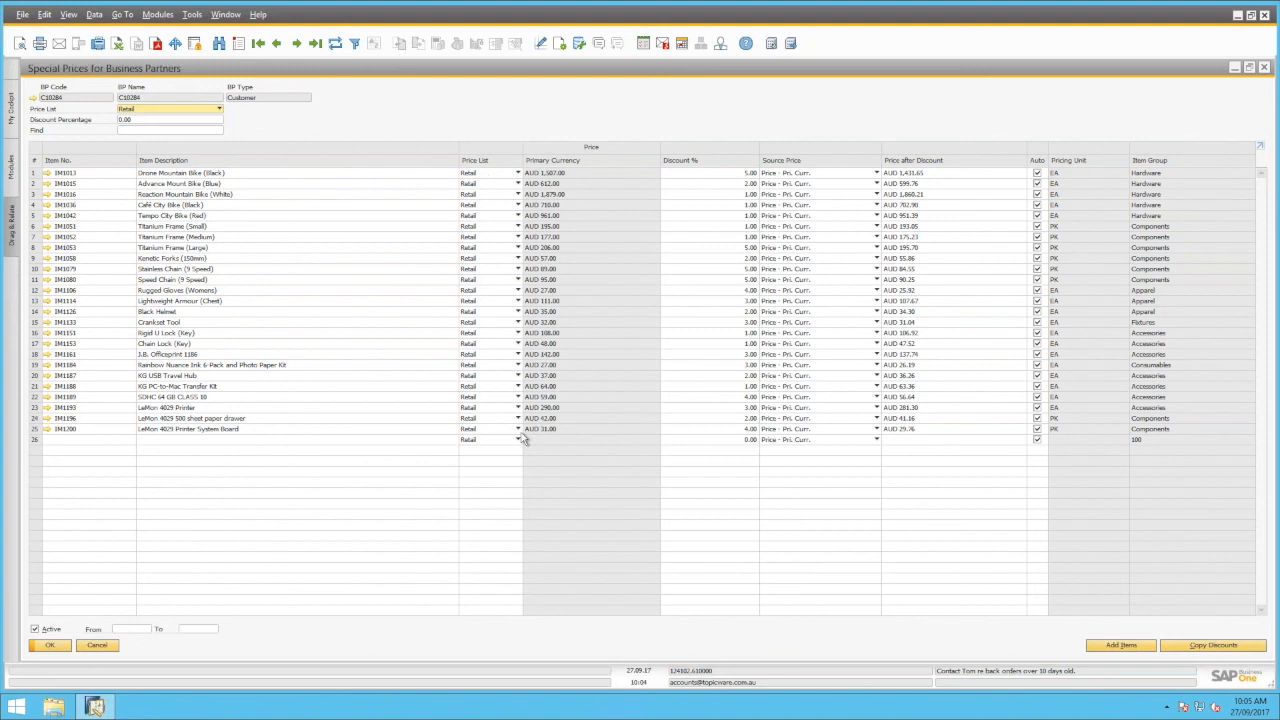
Change row 26's price list from Retail to Without Price List
click(491, 443)
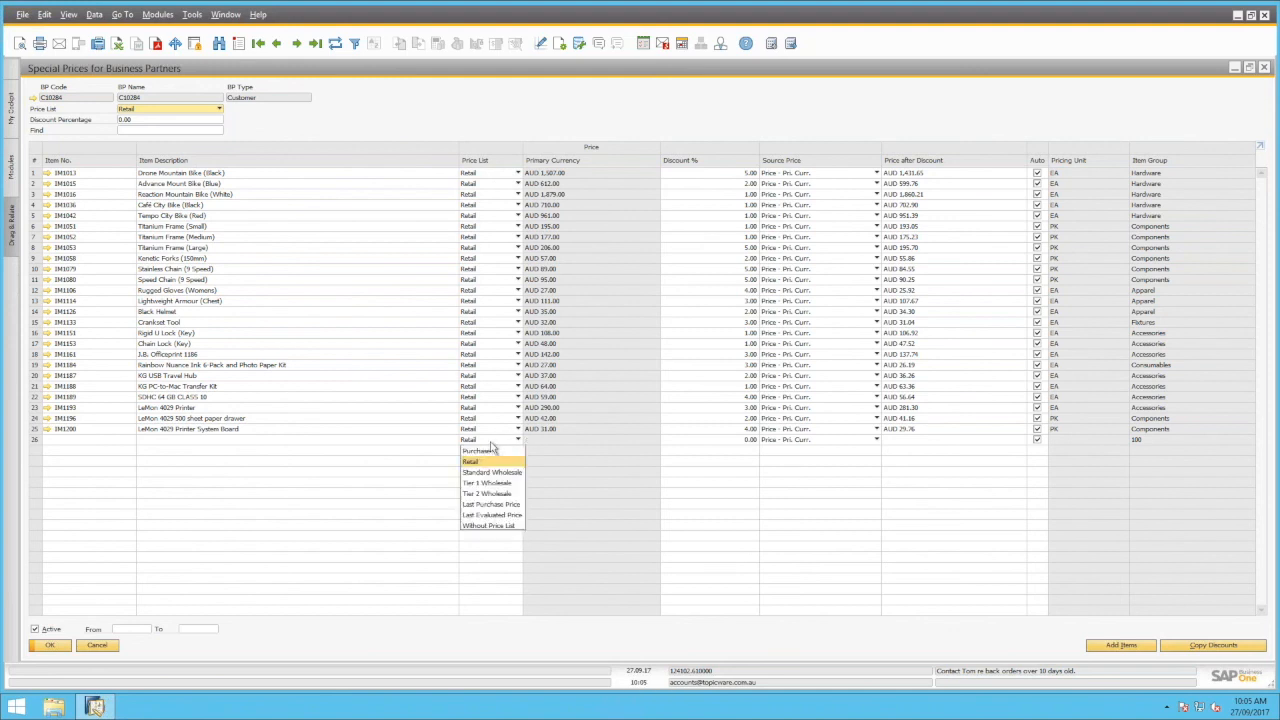
click(501, 526)
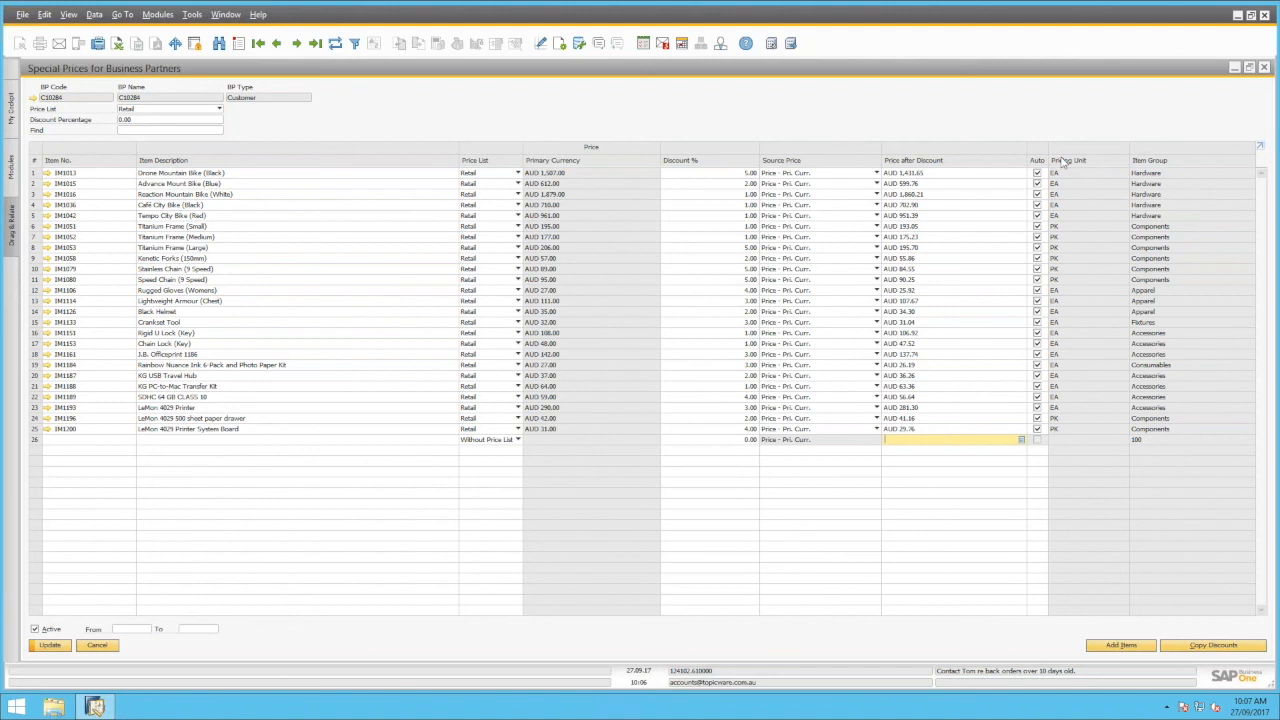
Return to the full-screen PowerPoint slide show and advance to the closing 'Thank you.' slide
key(alt+Tab)
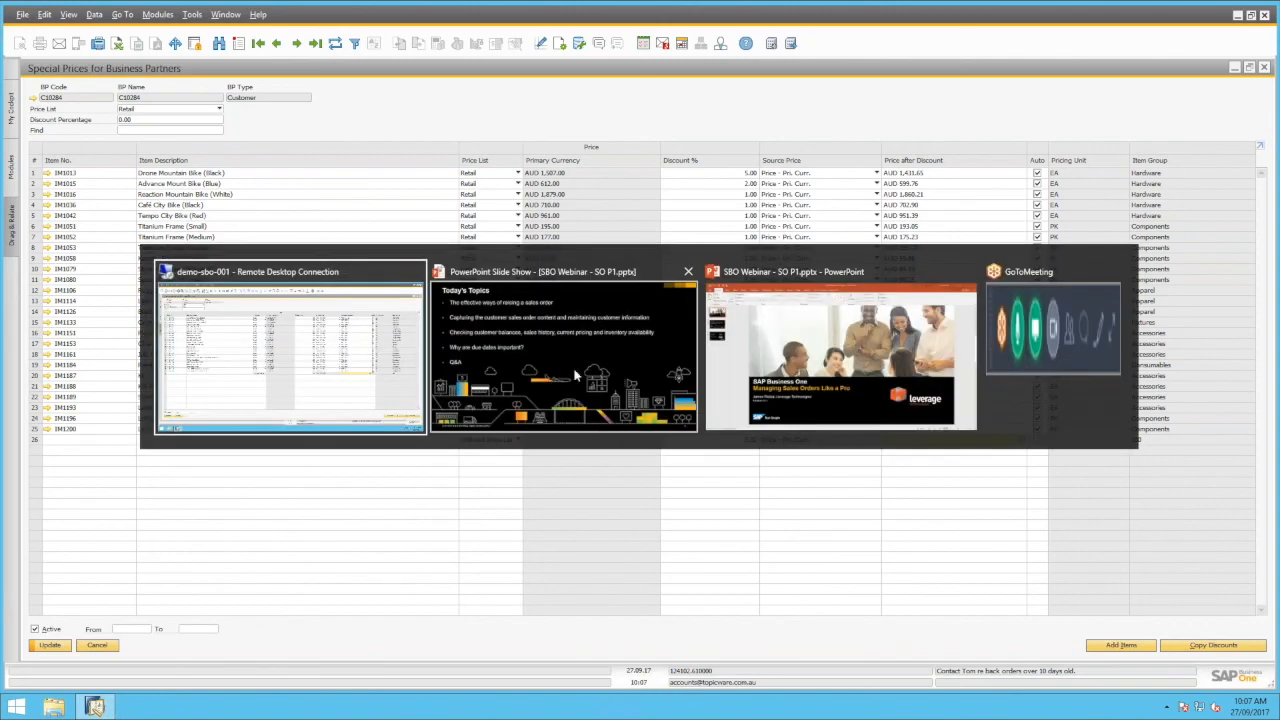
click(643, 355)
key(Right)
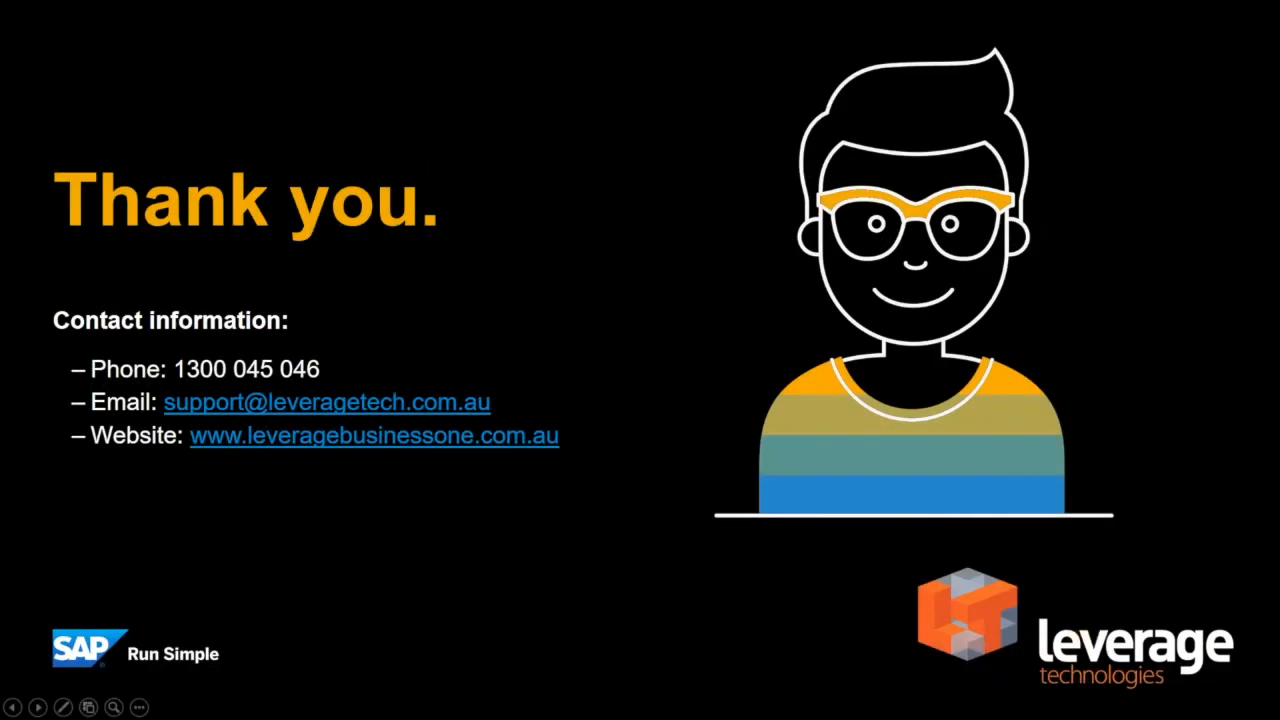